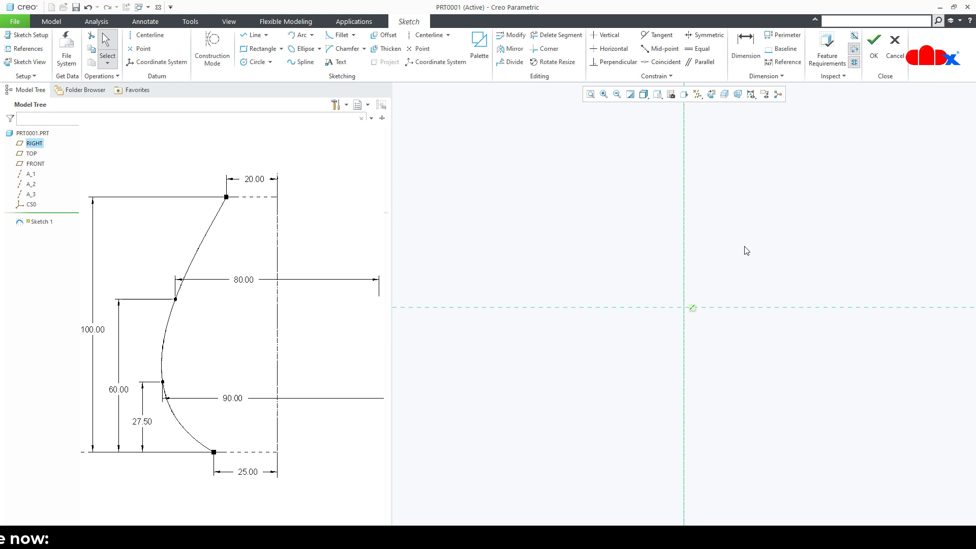
Sketch a four-point bulging spline beside the vertical centerline, about 263 tall, ending on the horizontal reference, with both ends about 68 from the centerline.
left_click(711, 275)
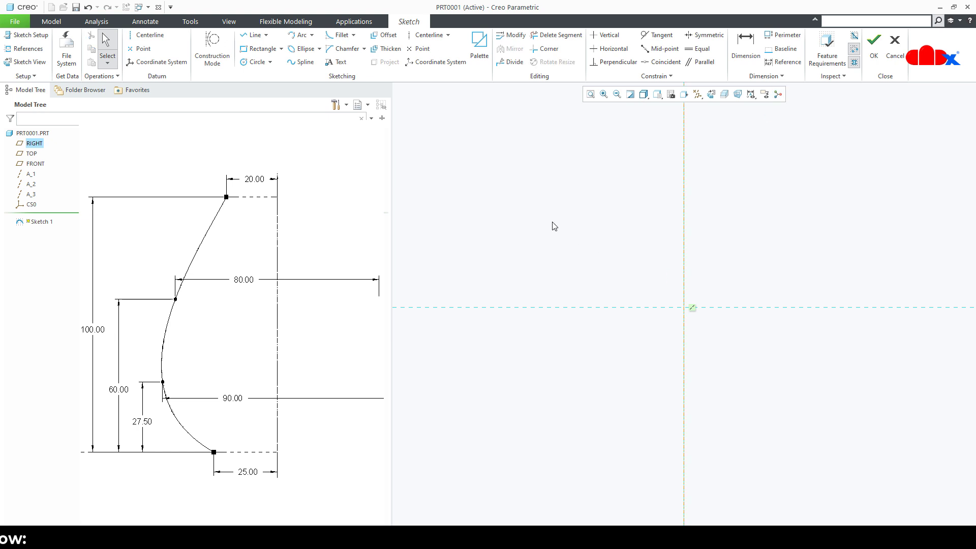
left_click(301, 61)
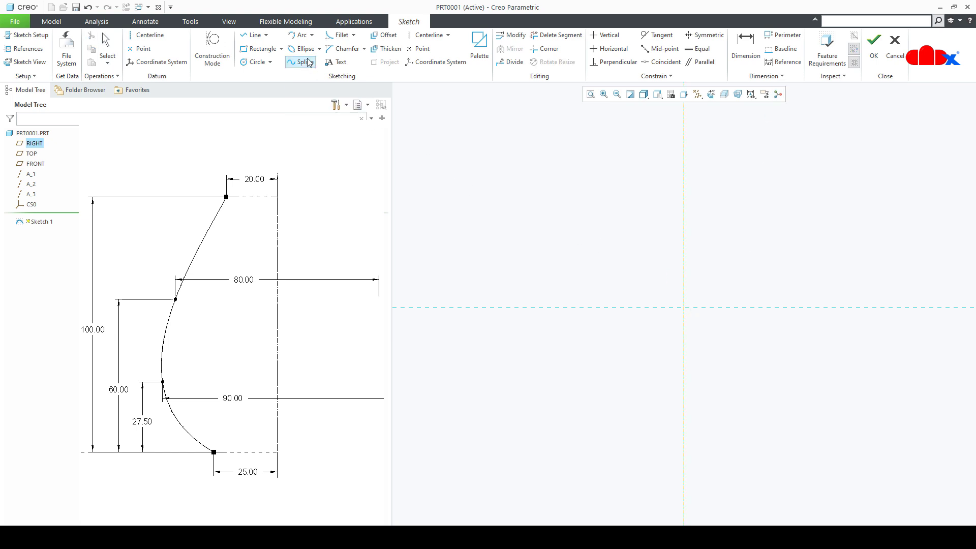
left_click(636, 122)
left_click(610, 189)
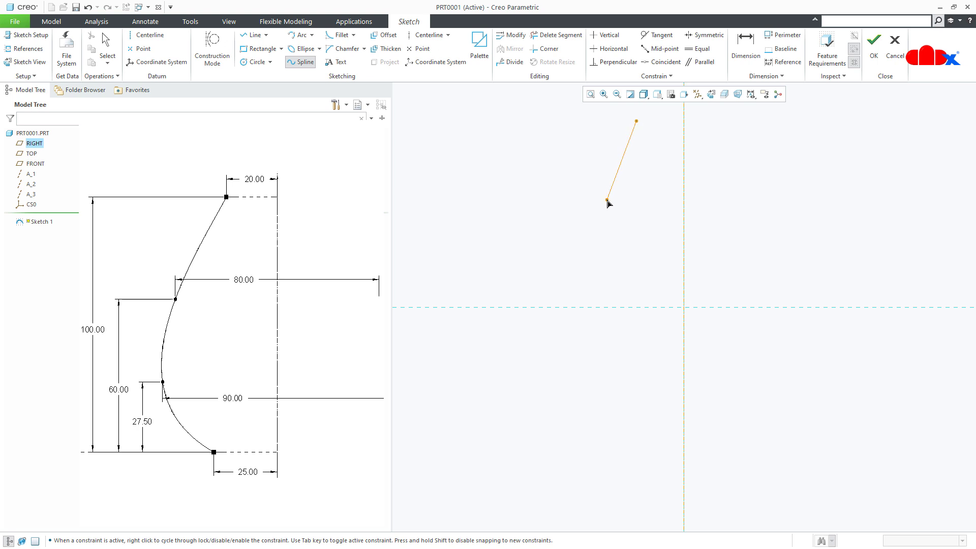
left_click(607, 197)
left_click(604, 275)
left_click(636, 306)
middle_click(640, 323)
middle_click_drag(640, 324, 601, 412, "shift")
left_click(764, 324)
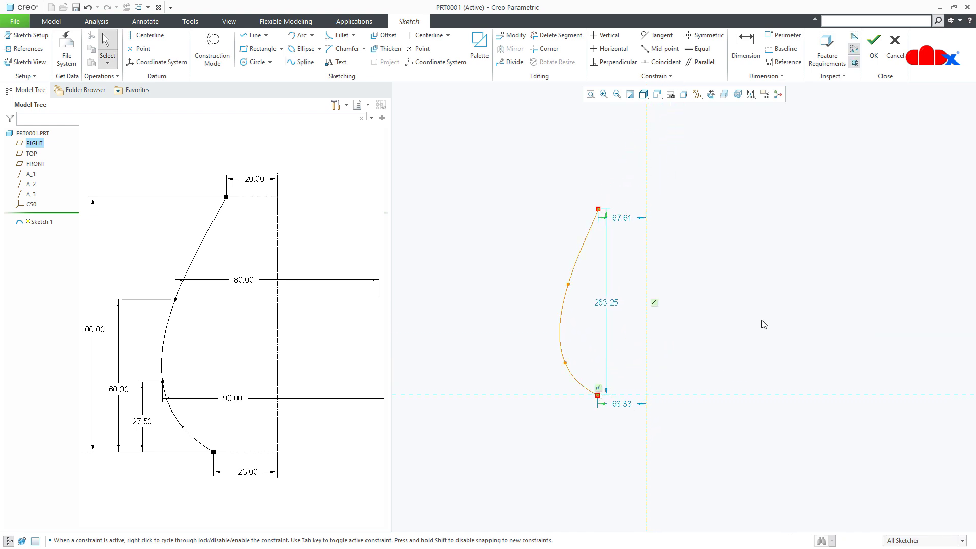
Set the distance from the vertical centerline to 20 for the spline's upper endpoint and 25 for its lower endpoint.
double_click(627, 224)
type("20")
key("Return")
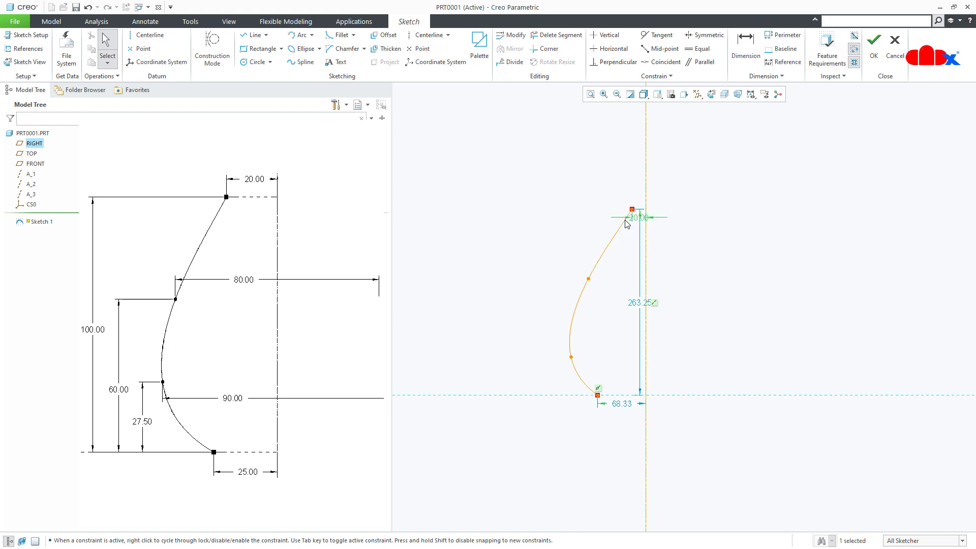
double_click(617, 405)
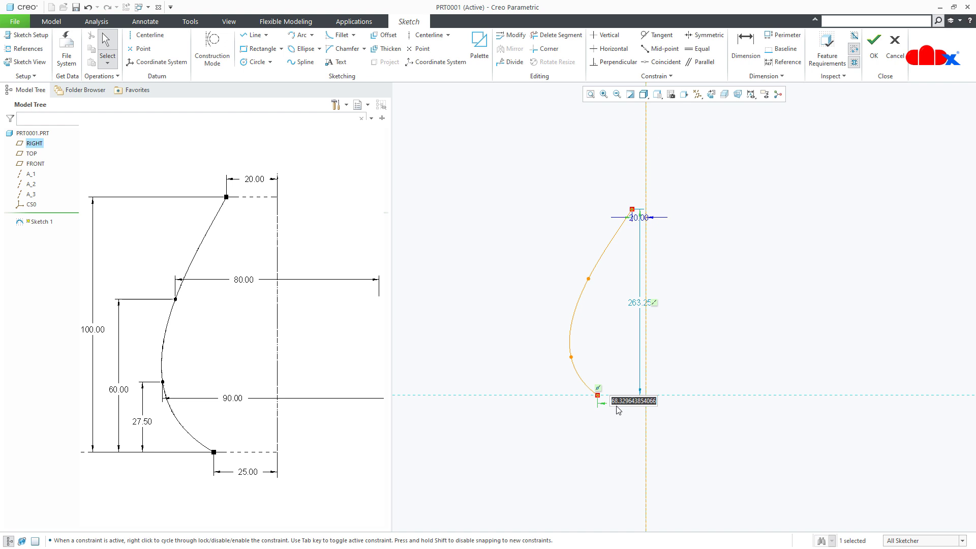
type("25")
key("Return")
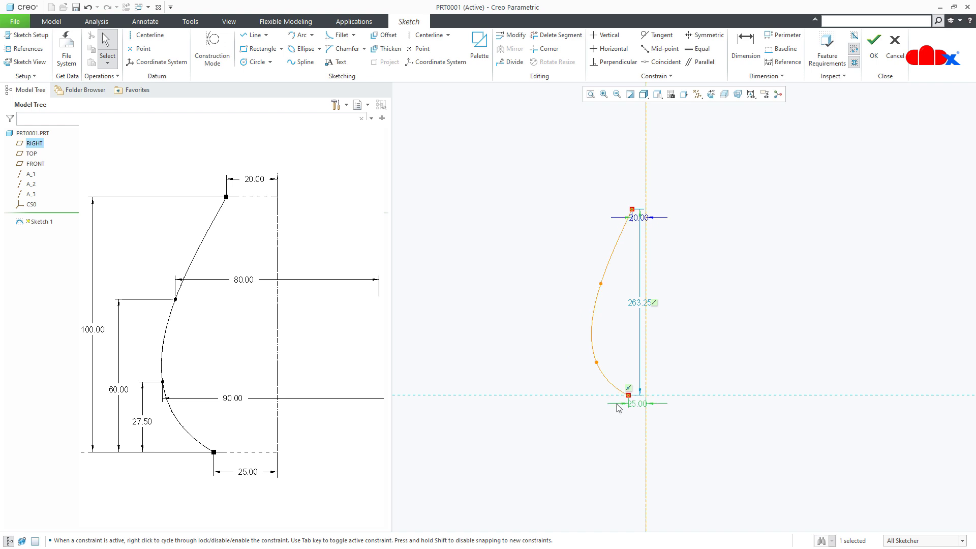
Move the spline's overall height dimension to the outer side of the curve and set it to 100.
left_click_drag(639, 303, 558, 309)
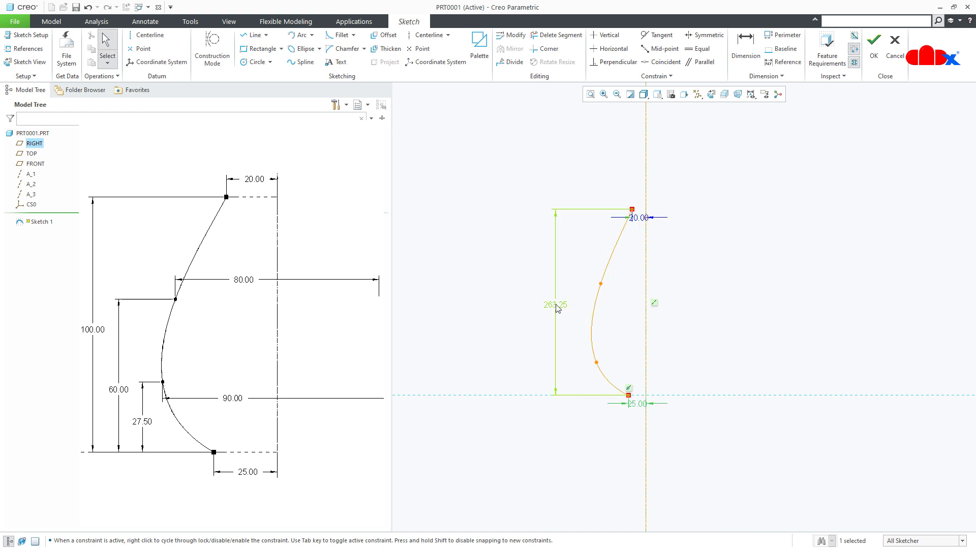
double_click(558, 307)
type("100")
key("Return")
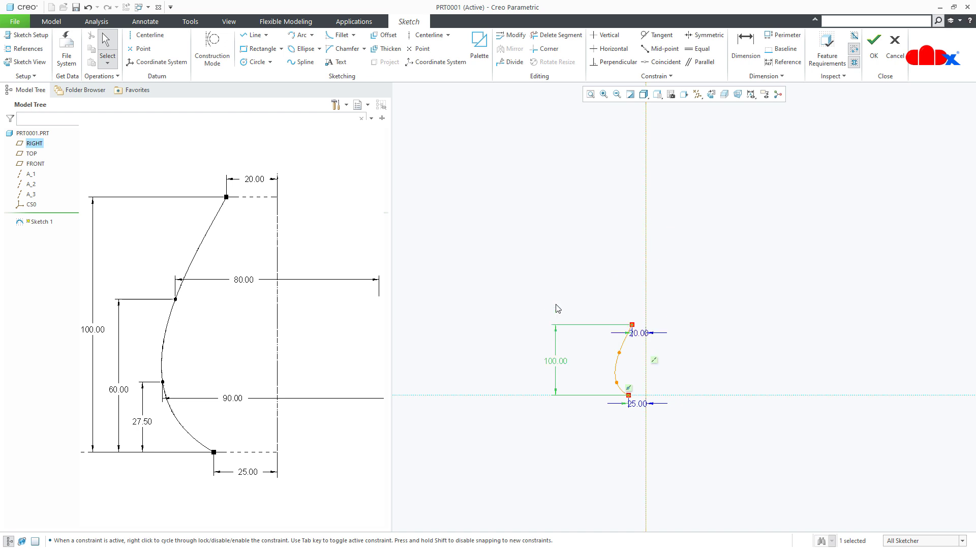
Dimension the upper interior spline point with a diameter of 80 about the centerline and a height of 60 above the base.
scroll(642, 385, "down", 5)
right_click(642, 385)
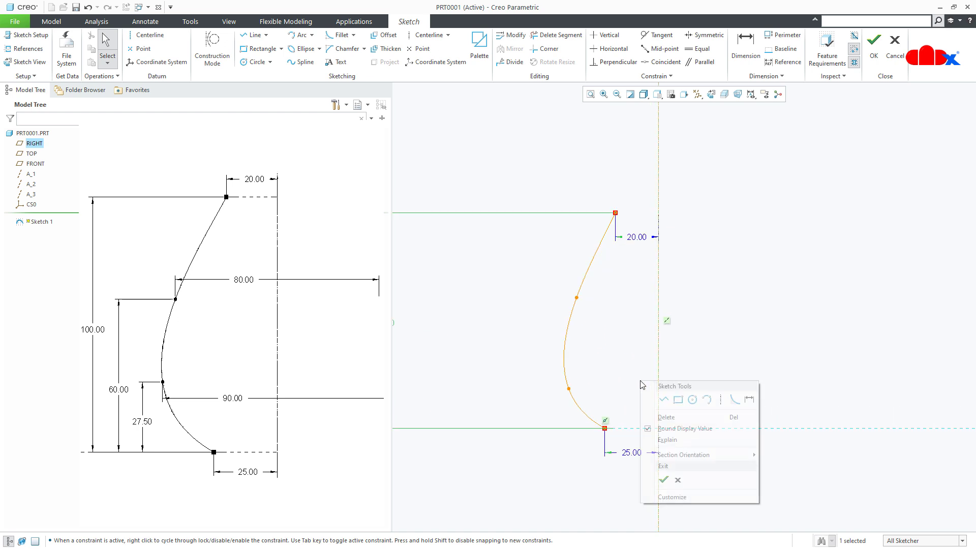
left_click(749, 400)
left_click(578, 298)
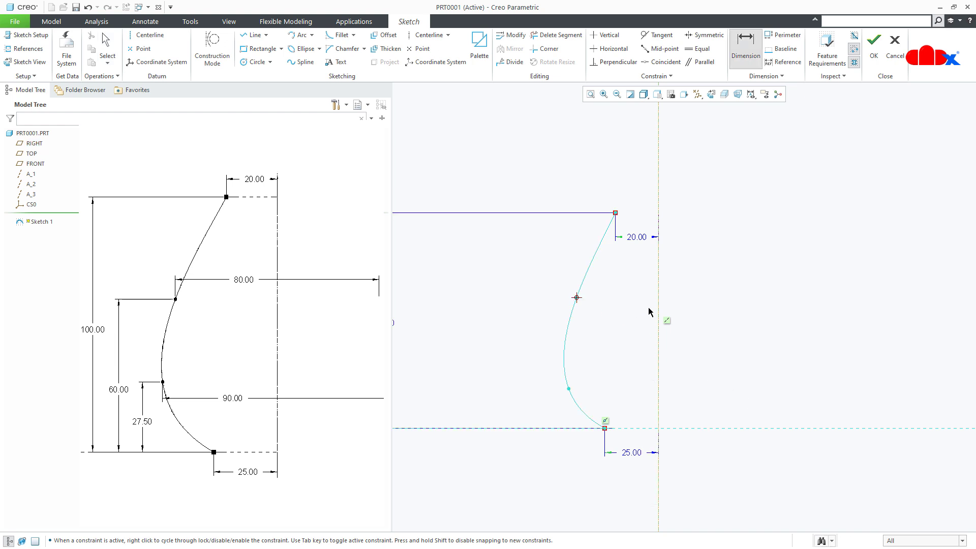
middle_click(619, 294)
key("Return")
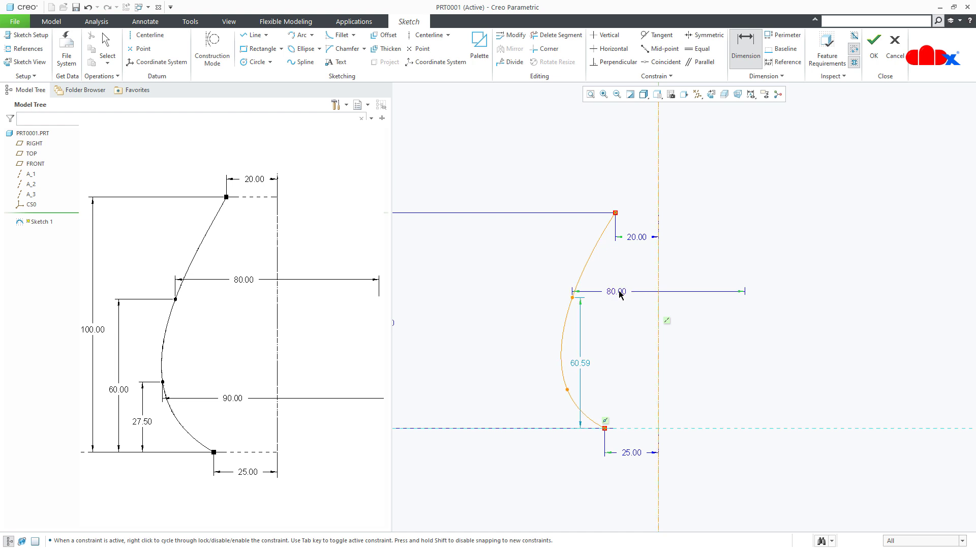
double_click(583, 365)
type("60")
key("Return")
Dimension the lower interior spline point with a diameter of 90 about the centerline and a height of 27.5 above the base.
left_click(568, 390)
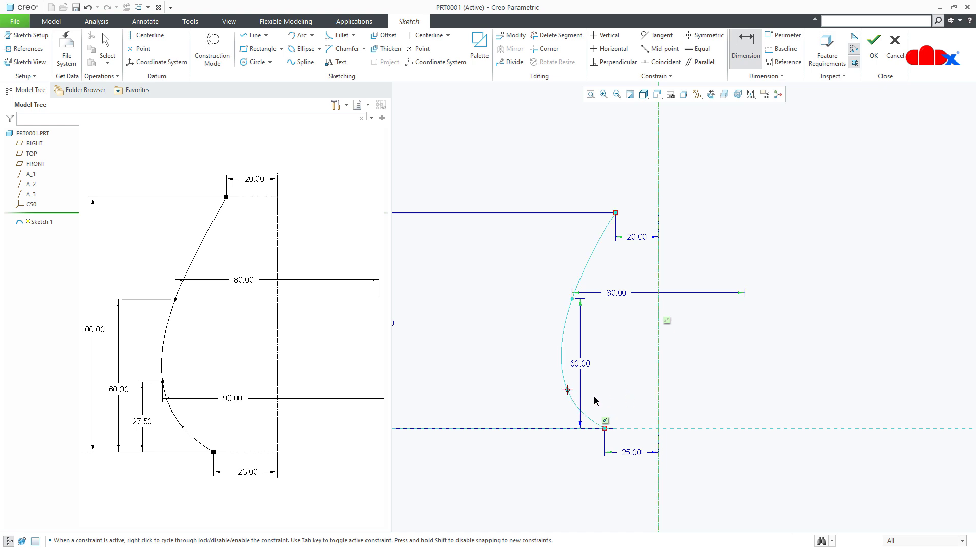
middle_click(619, 384)
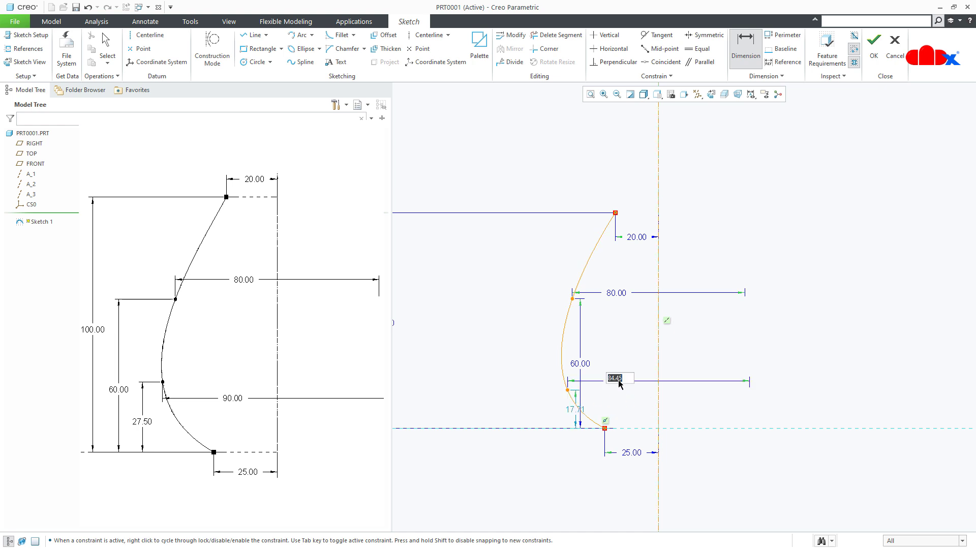
type("90")
key("Return")
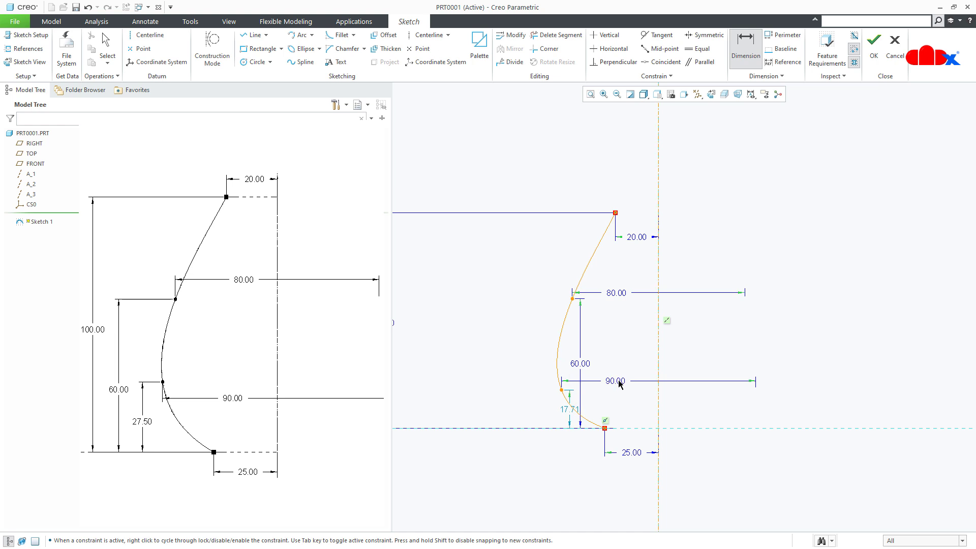
double_click(562, 411)
type("27.5")
key("Return")
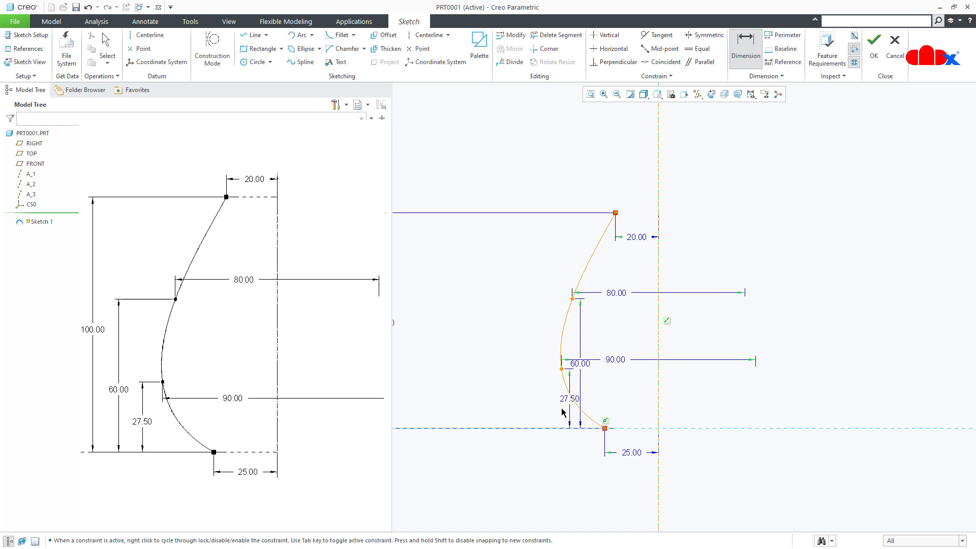
Accept the completed spline profile sketch and return to the part model.
right_click(687, 391)
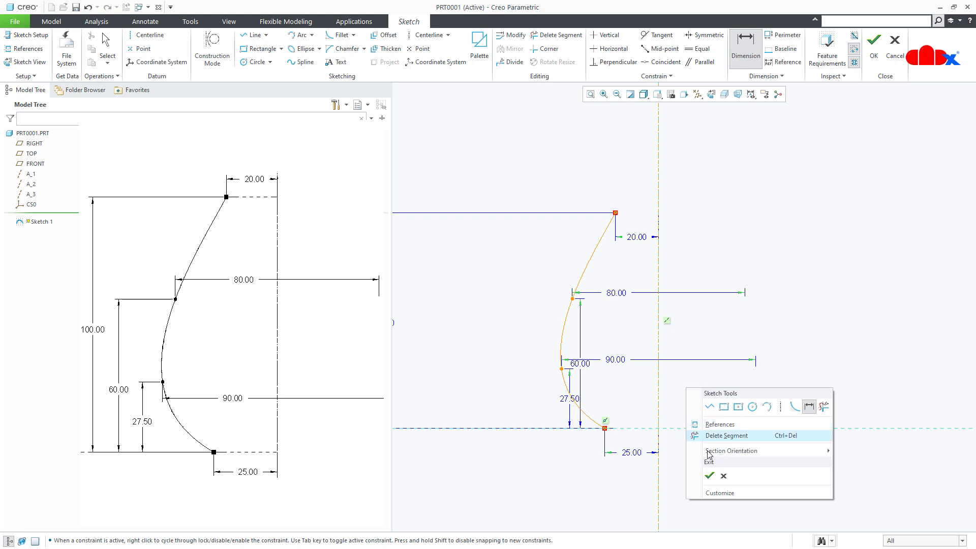
left_click(706, 473)
left_click(688, 397)
scroll(665, 378, "down", 4)
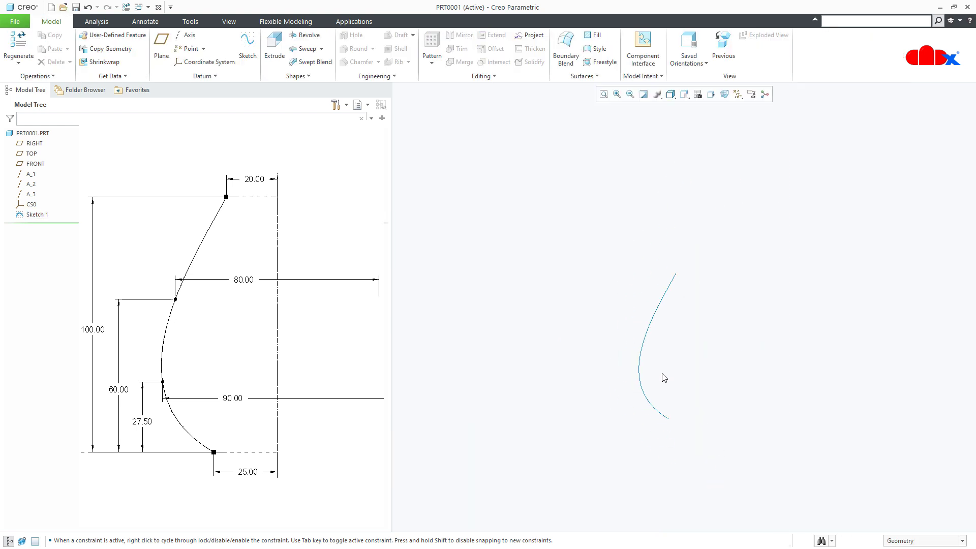
Turn on the display of coordinate systems and datum planes in the model.
left_click(738, 94)
left_click(739, 142)
left_click(739, 153)
middle_click_drag(707, 397, 678, 450)
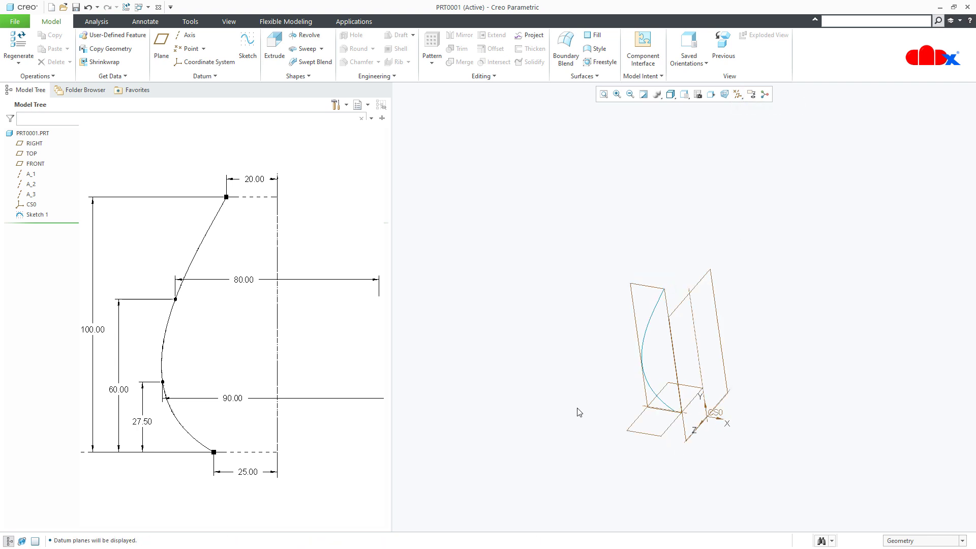
Revolve the spline sketch as a surface through 10 degrees around its internal centerline.
left_click(306, 35)
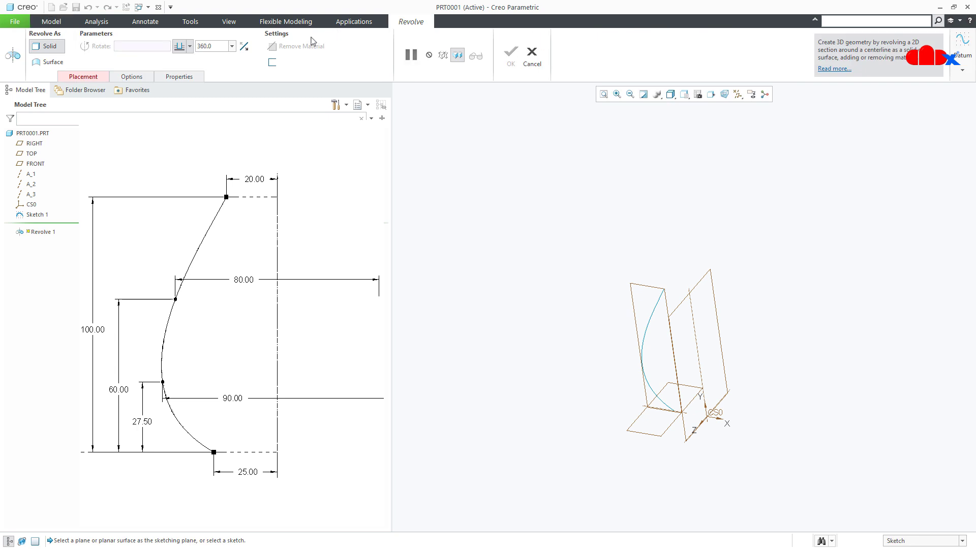
left_click(46, 62)
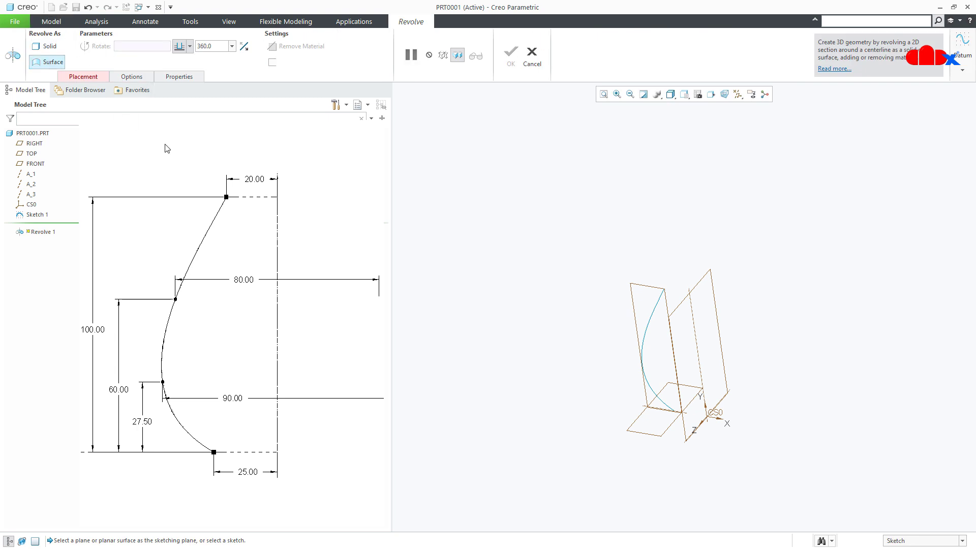
left_click(651, 324)
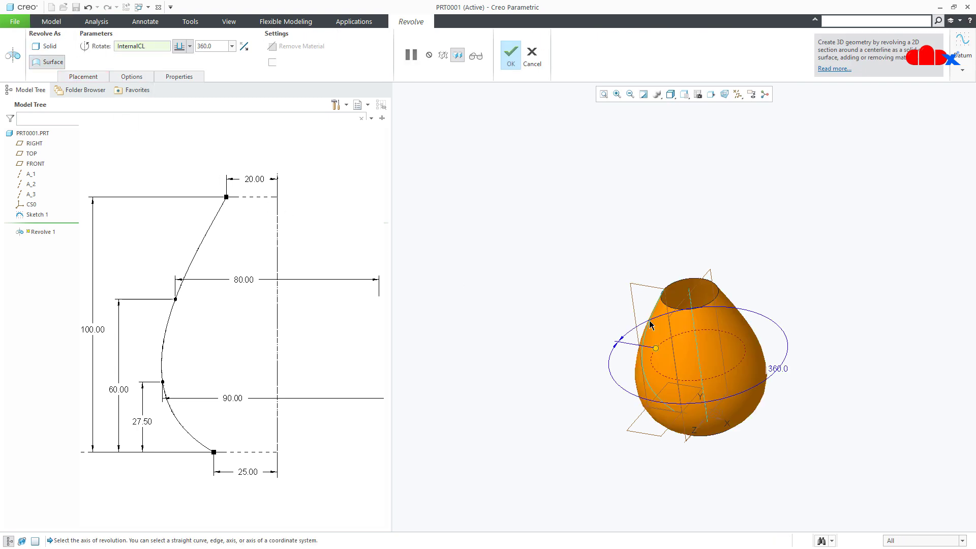
middle_click_drag(650, 324, 702, 354)
double_click(223, 46)
type("10")
key("Return")
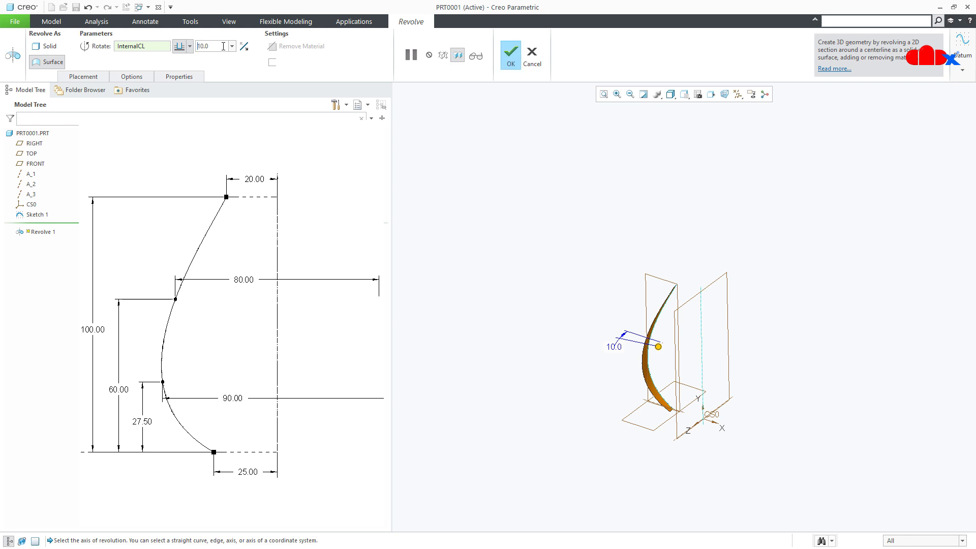
left_click(511, 54)
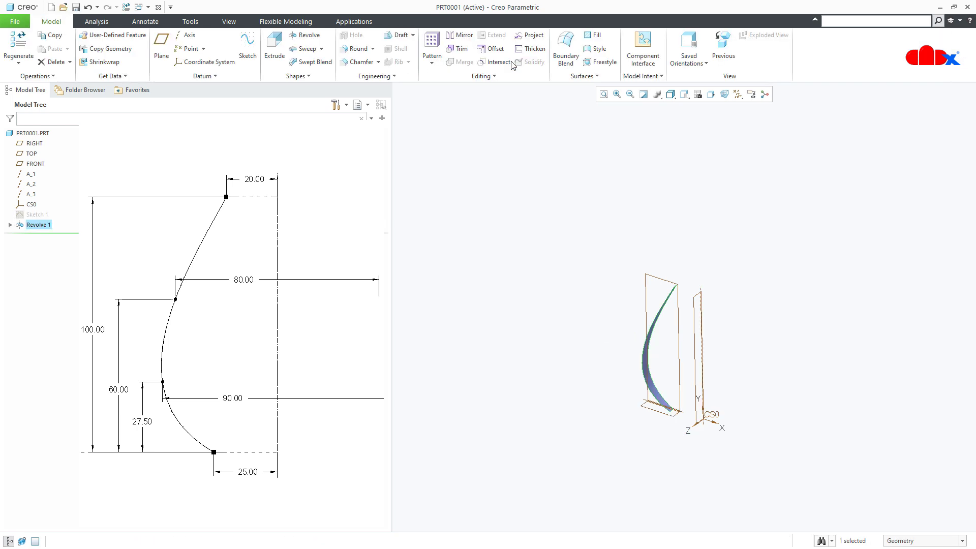
Start a new sketch on the RIGHT datum plane with TOP as the orientation reference, viewed parallel to the screen.
key("ctrl+d")
middle_click_drag(690, 366, 623, 364)
key("ctrl+d")
middle_click_drag(578, 398, 573, 360)
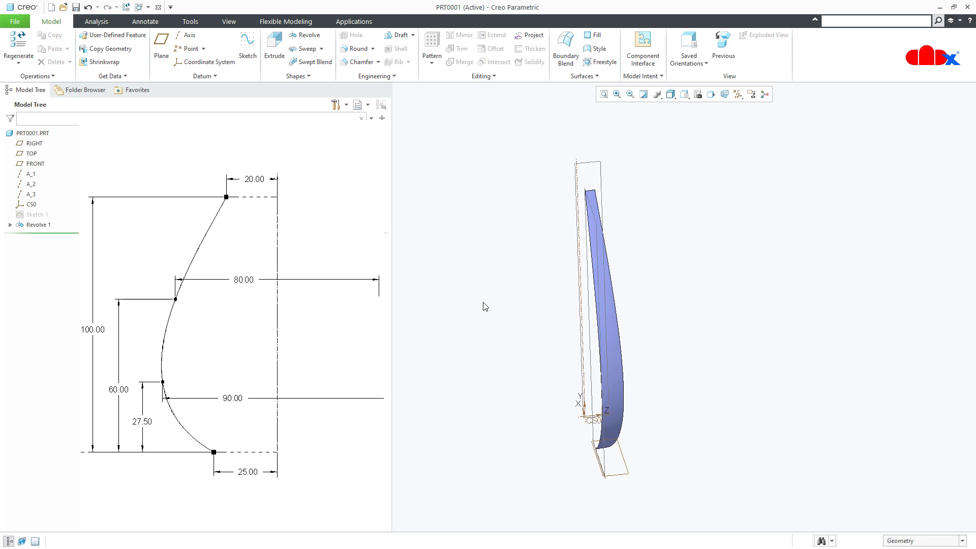
left_click(248, 48)
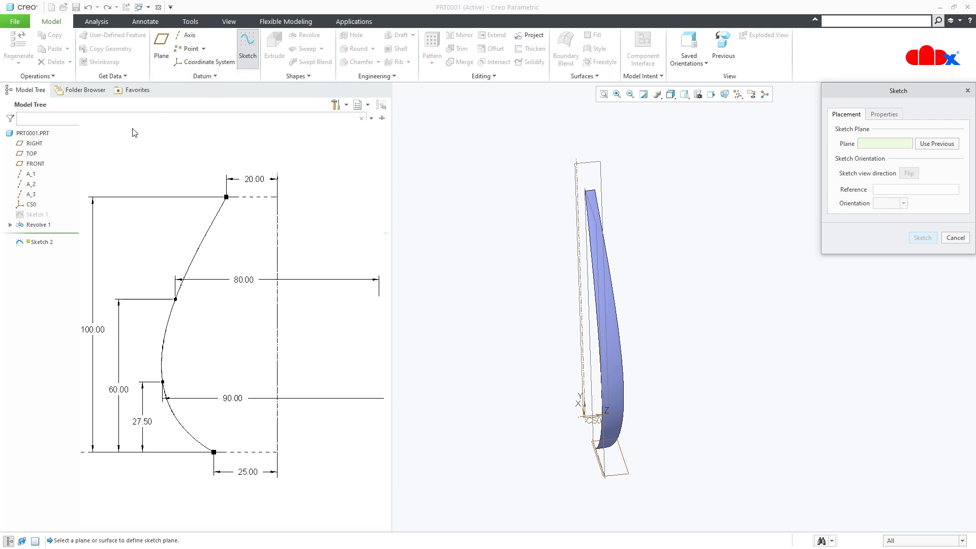
left_click(35, 144)
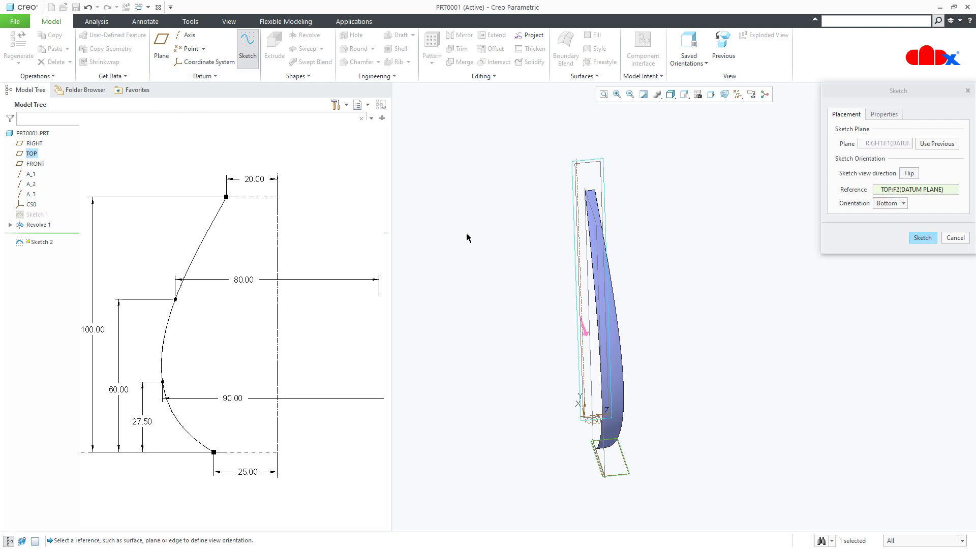
left_click(930, 239)
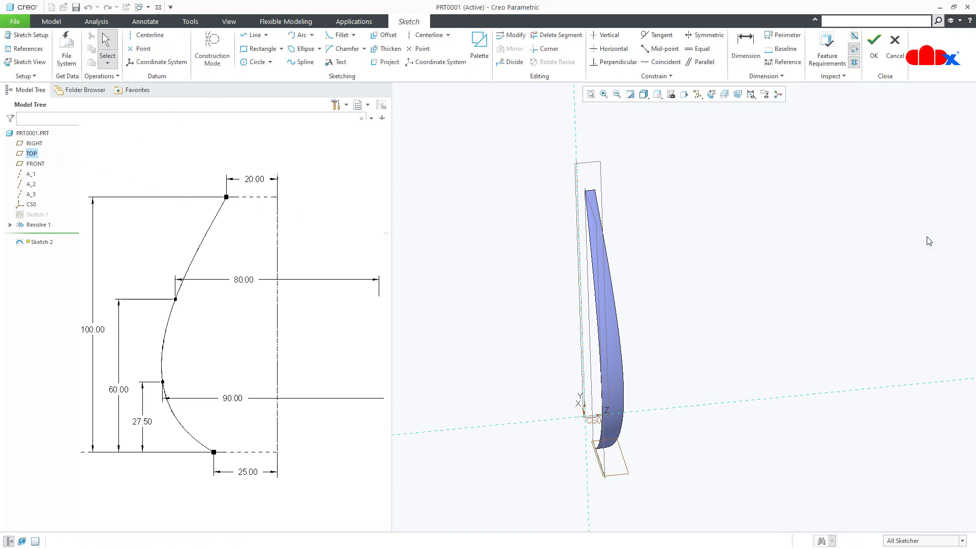
left_click(711, 98)
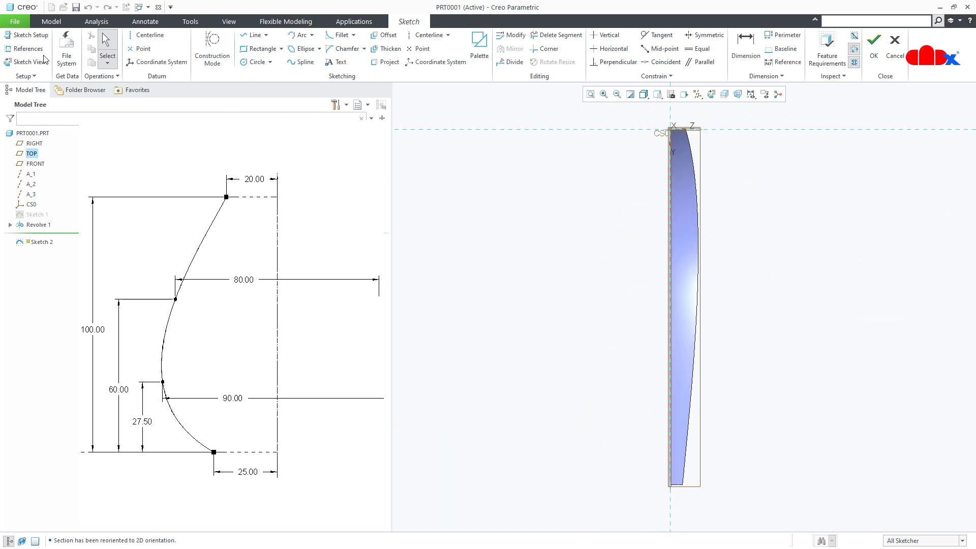
Flip the sketch view direction and set the TOP reference plane's orientation to Top in the sketch setup.
left_click(29, 35)
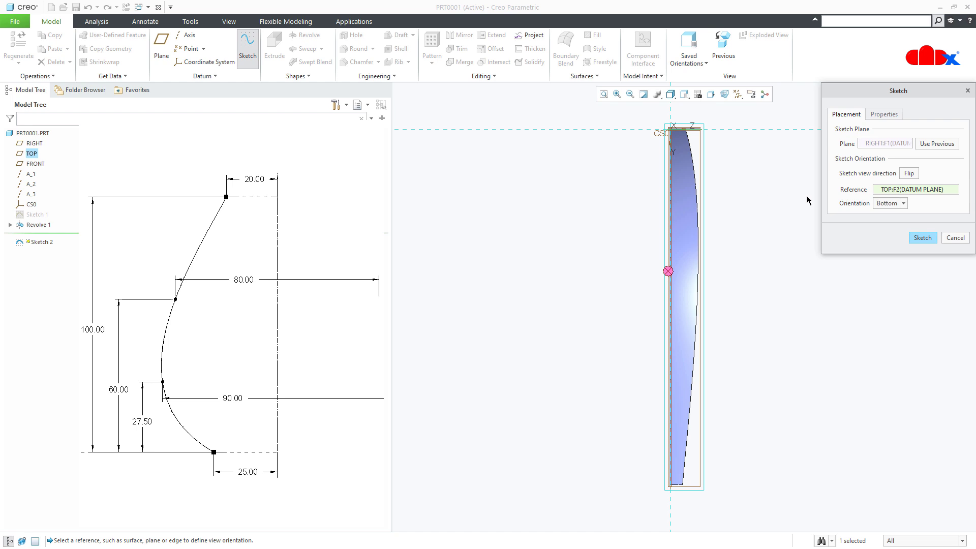
left_click(910, 174)
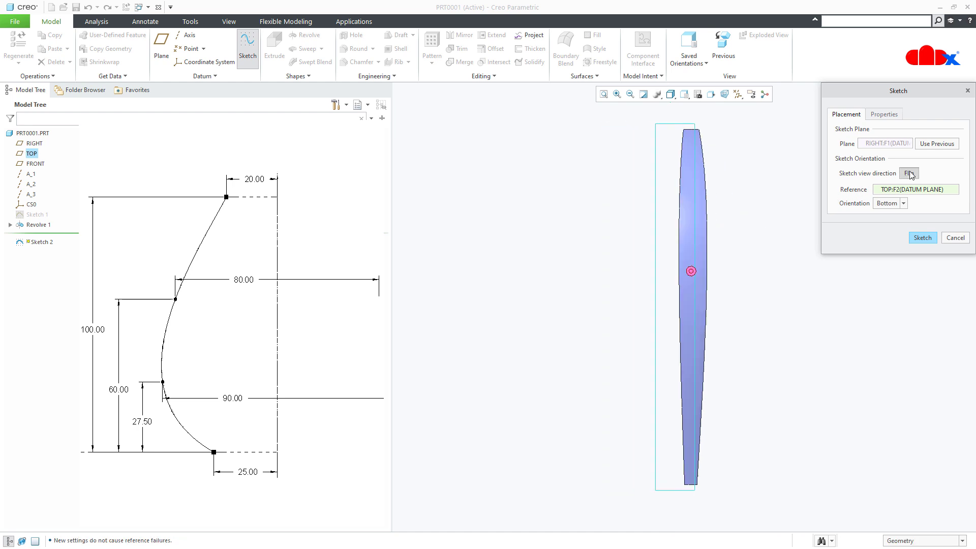
left_click(904, 204)
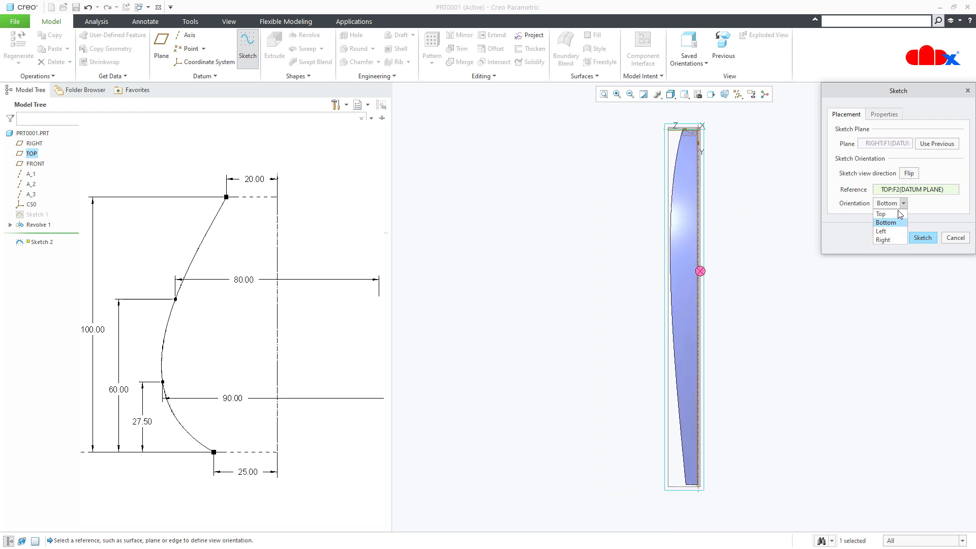
left_click(900, 214)
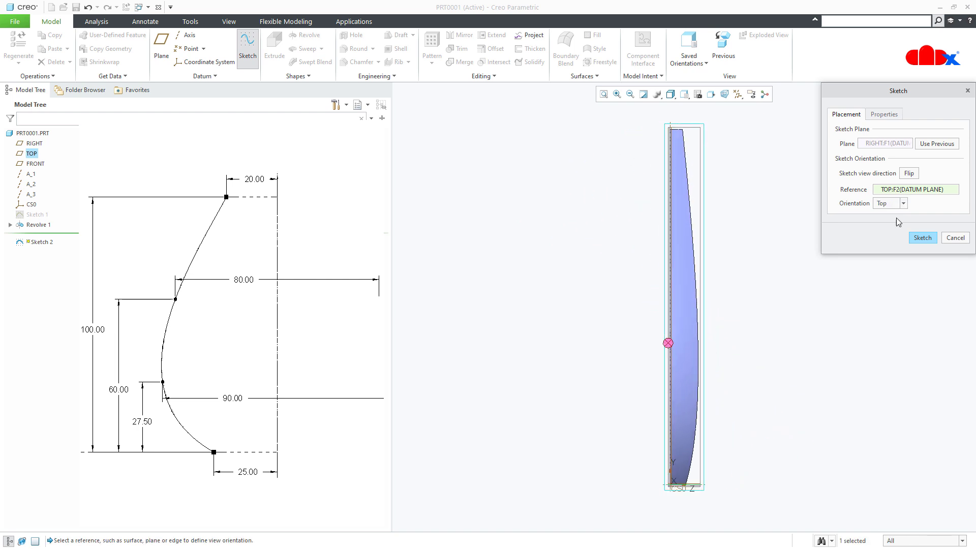
left_click(921, 238)
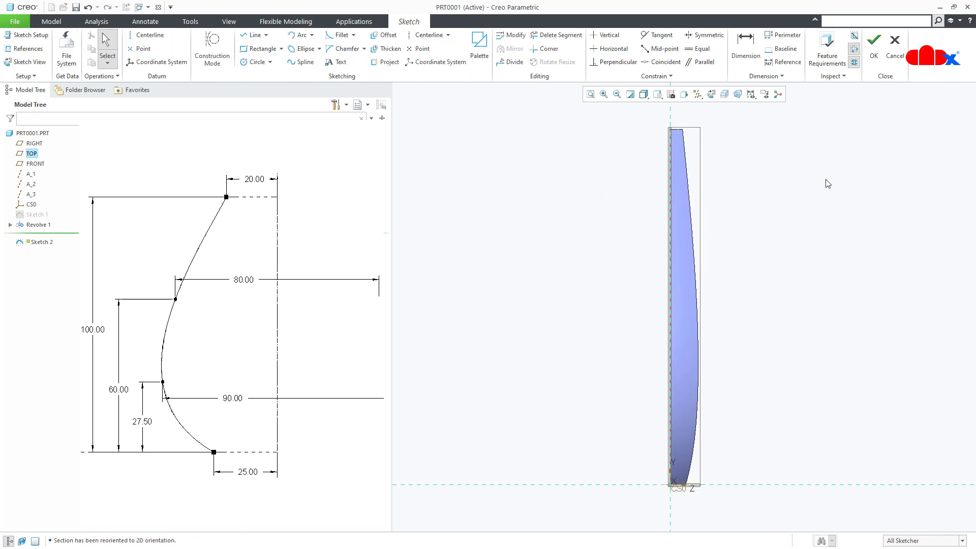
Hide all datum features, including planes and the coordinate system, in the sketch view.
left_click(698, 94)
left_click(699, 108)
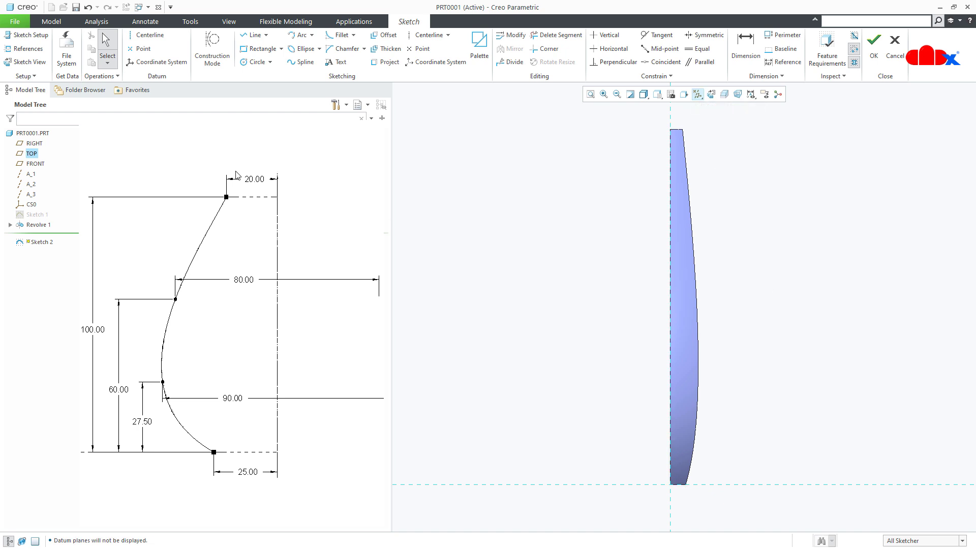
Select the top edge of the surface strip as an additional sketch reference.
left_click(23, 48)
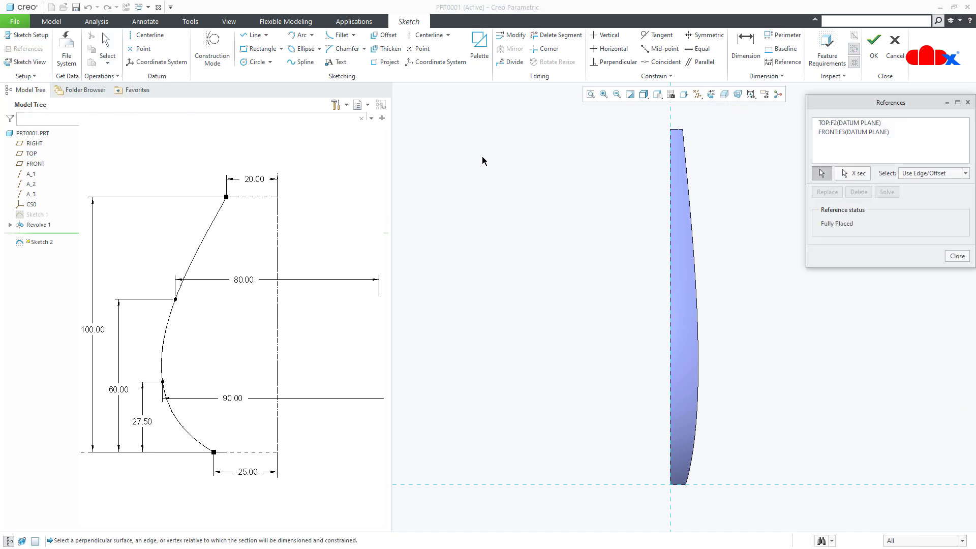
scroll(664, 122, "down", 3)
left_click(690, 141)
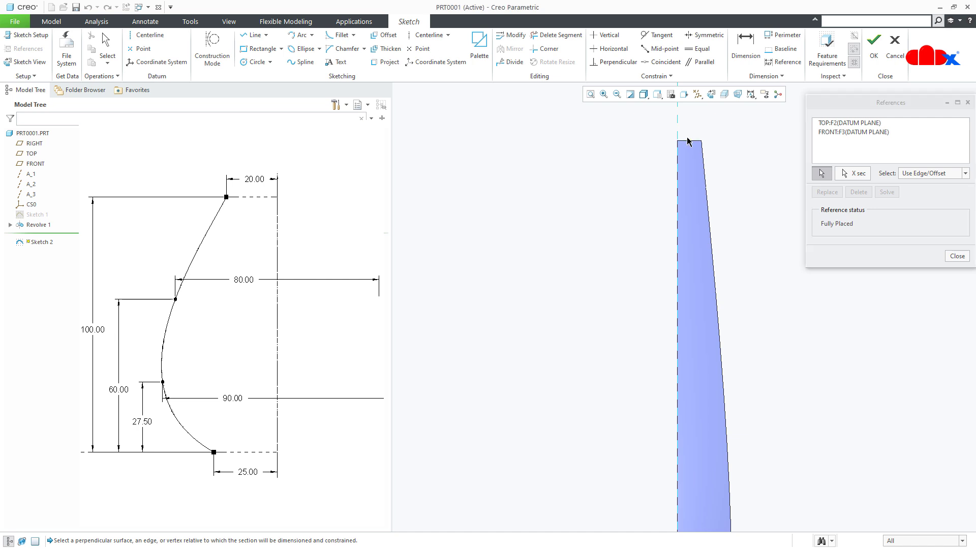
middle_click(657, 168)
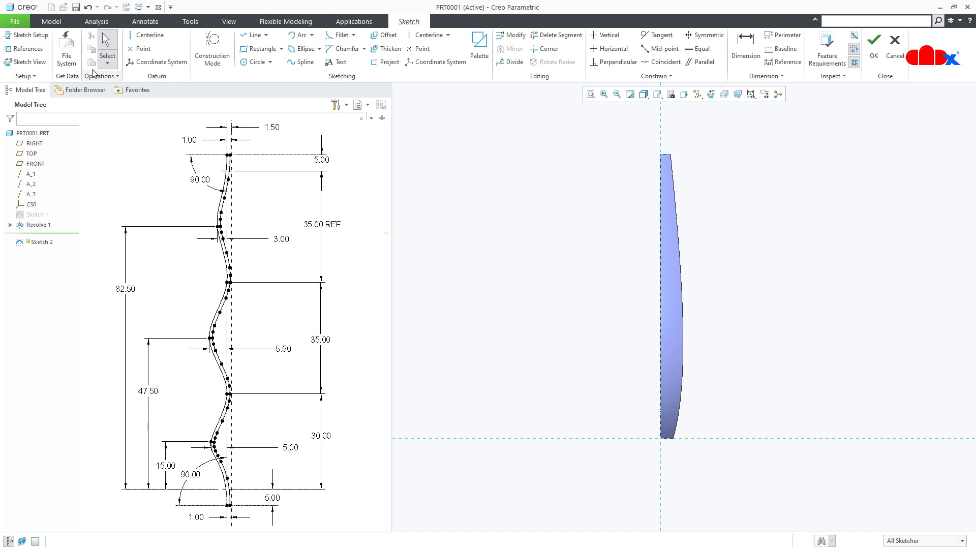
Reverse the sketch view direction in the sketch setup and orient the view parallel to the sketch plane again.
left_click(42, 41)
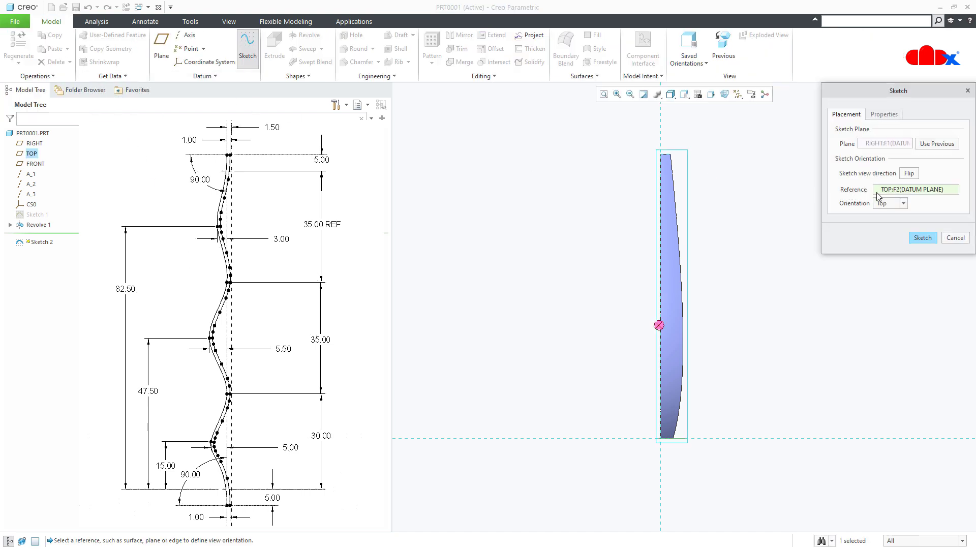
left_click(909, 174)
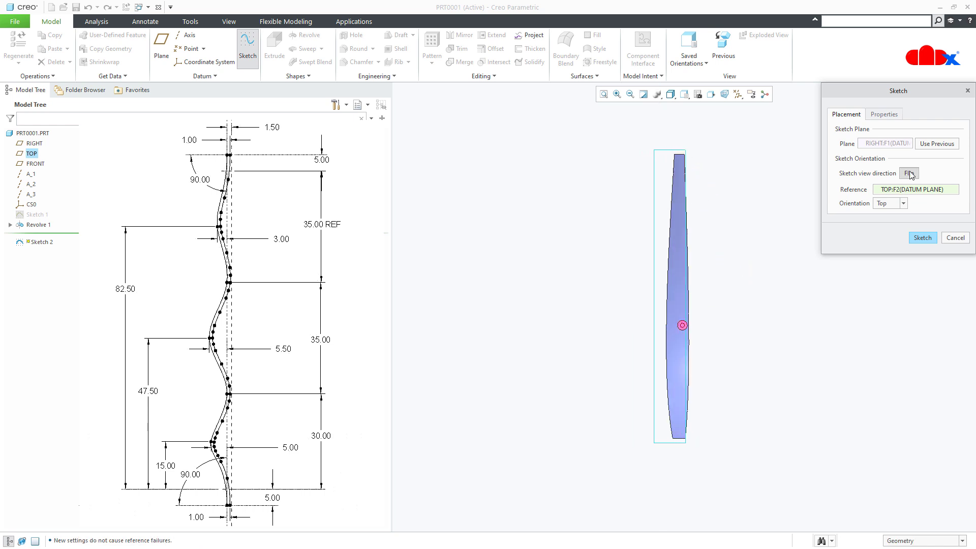
left_click(915, 236)
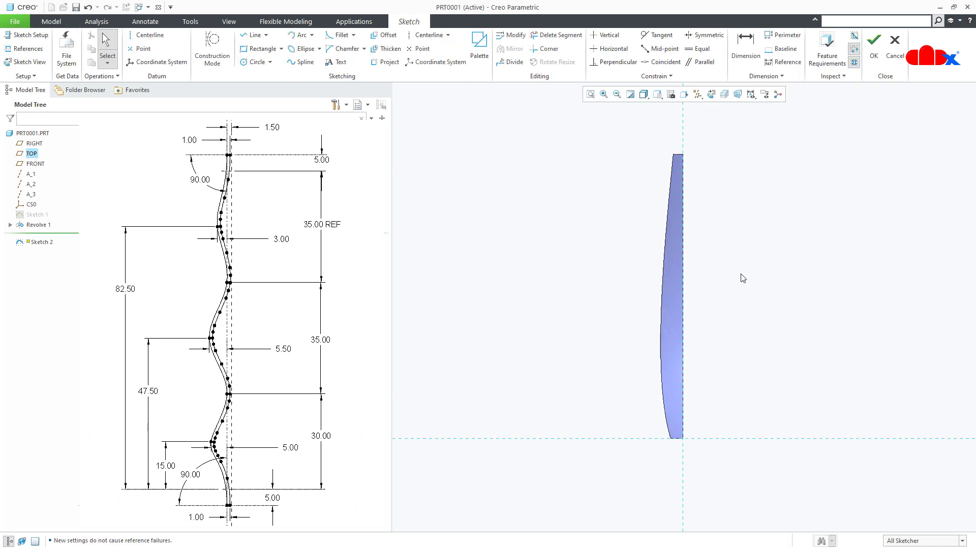
mouse_move(781, 283)
middle_mouse_down()
mouse_move(727, 276)
mouse_move(743, 285)
middle_mouse_up()
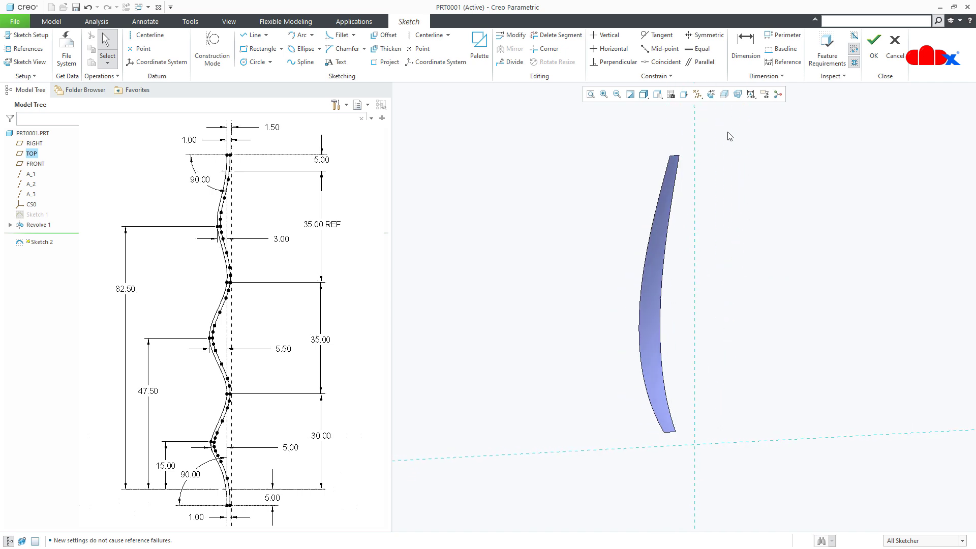
left_click(711, 95)
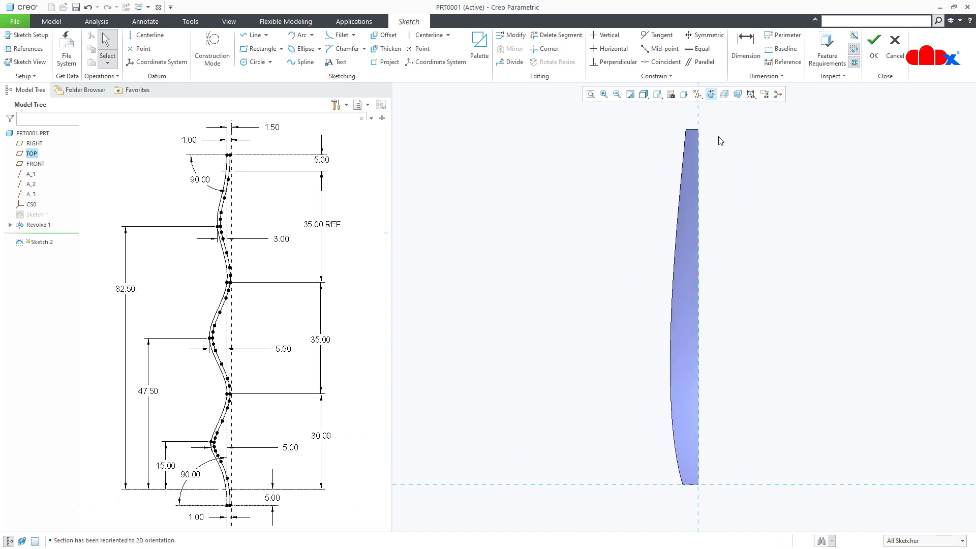
Draw a vertical construction centerline inside the strip and set its offset from the vertical reference to 1.5.
right_click(741, 270)
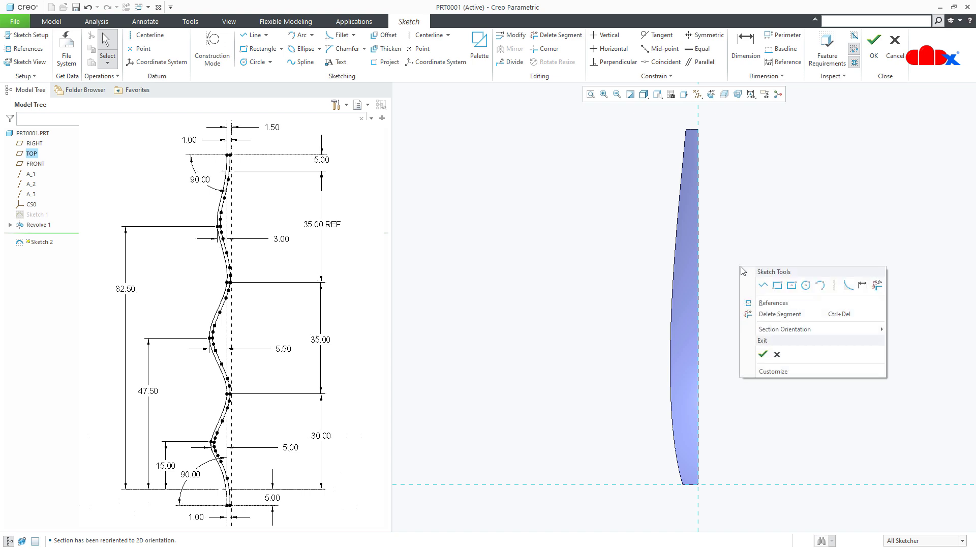
left_click(834, 285)
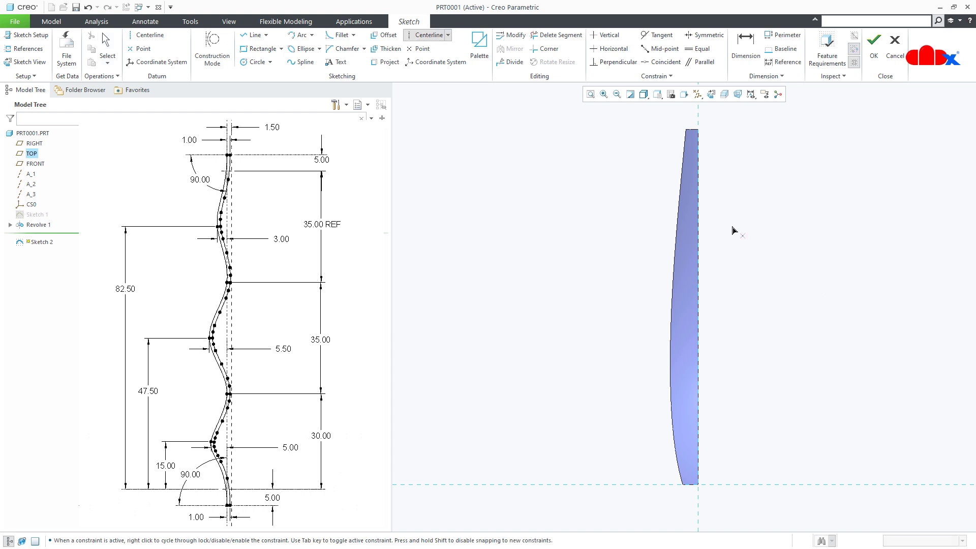
left_click(692, 186)
left_click(690, 233)
middle_click(761, 252)
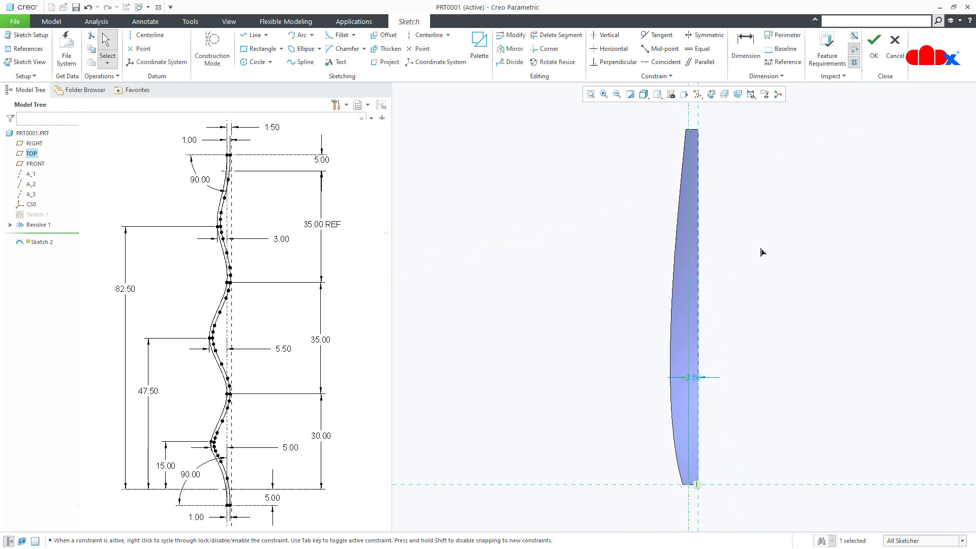
double_click(693, 378)
type("1.5")
key("Return")
left_click_drag(704, 378, 769, 468)
left_click(770, 469)
Draw horizontal construction centerlines above and below the strip, and set the lower one 5 below the horizontal reference.
right_click(769, 466)
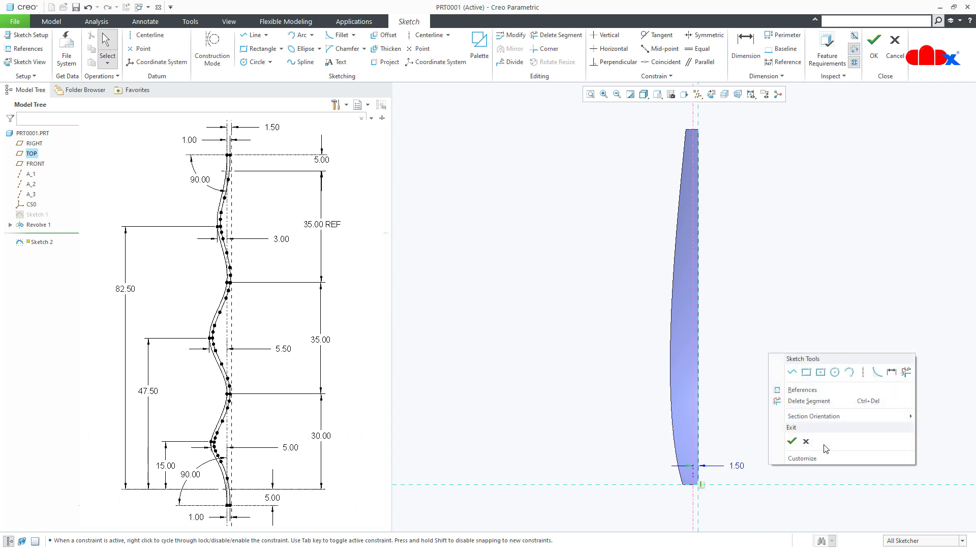
left_click(863, 374)
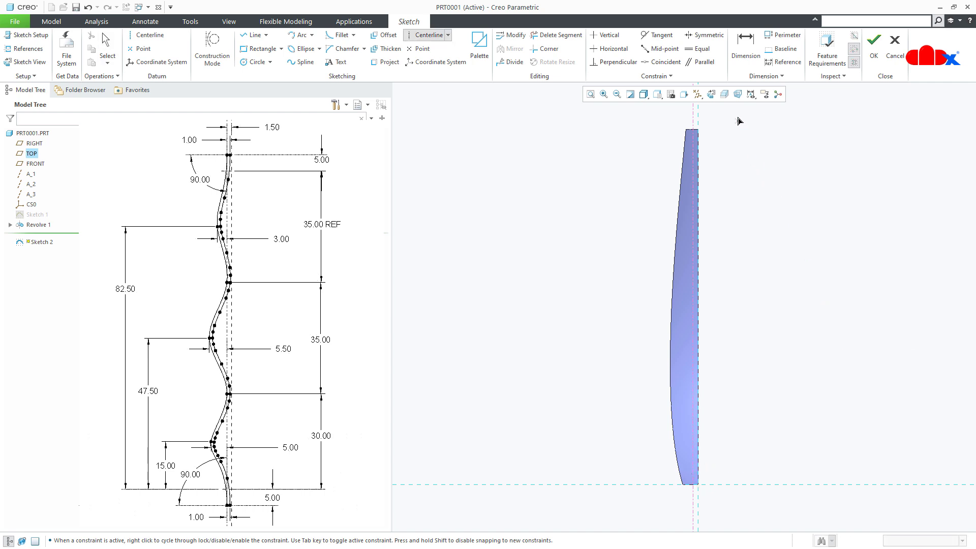
left_click(761, 113)
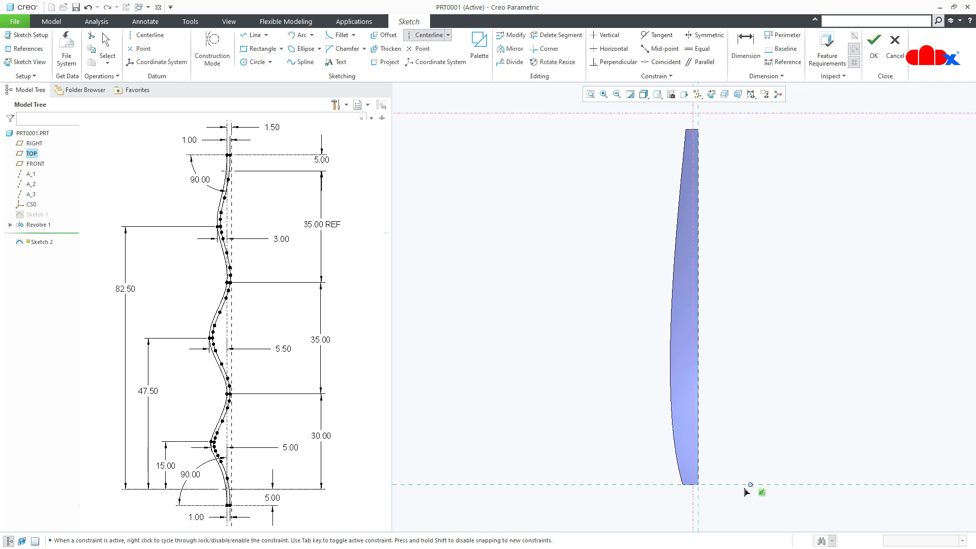
left_click(767, 510)
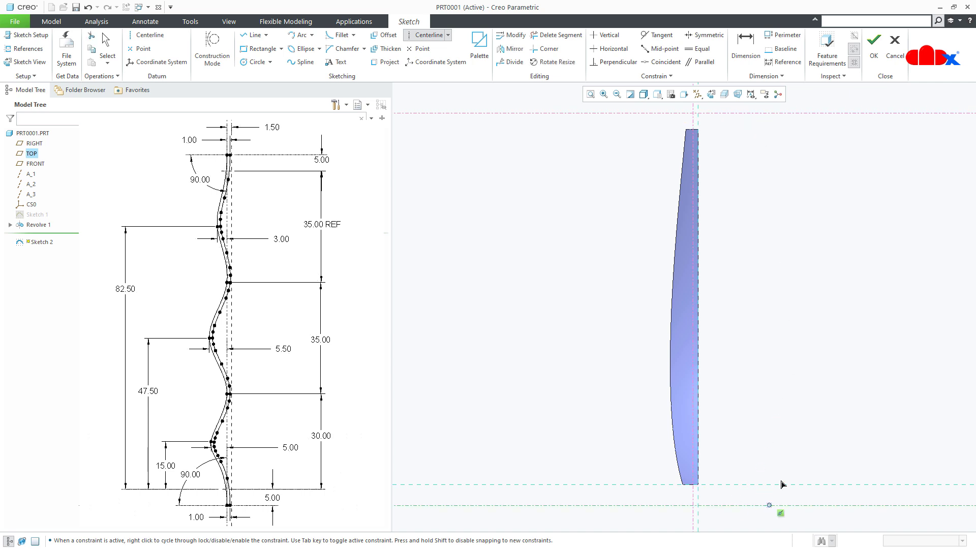
middle_click(795, 421)
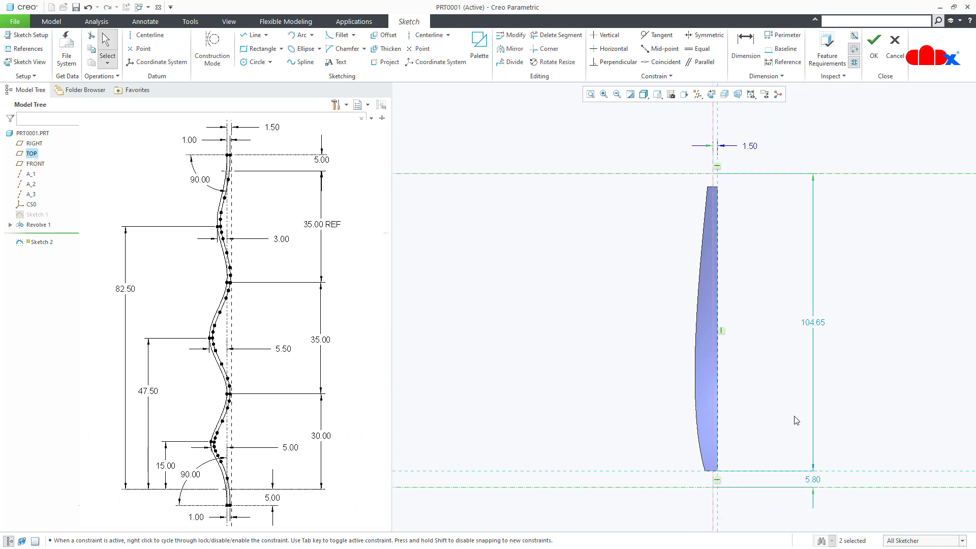
double_click(812, 480)
type("5")
key("Return")
Dimension the upper horizontal centerline at 5 from the strip's top edge.
scroll(719, 181, "up", 2)
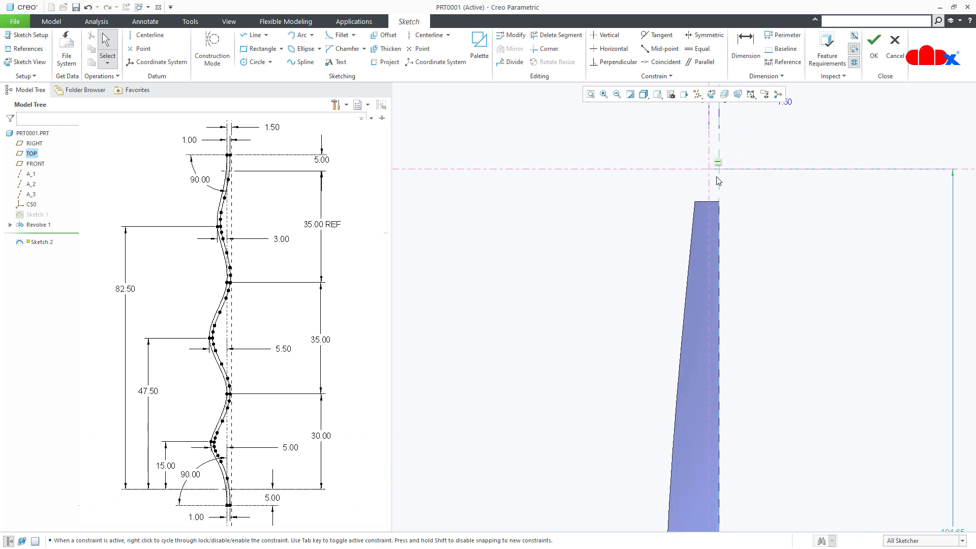
right_click(741, 196)
left_click(849, 212)
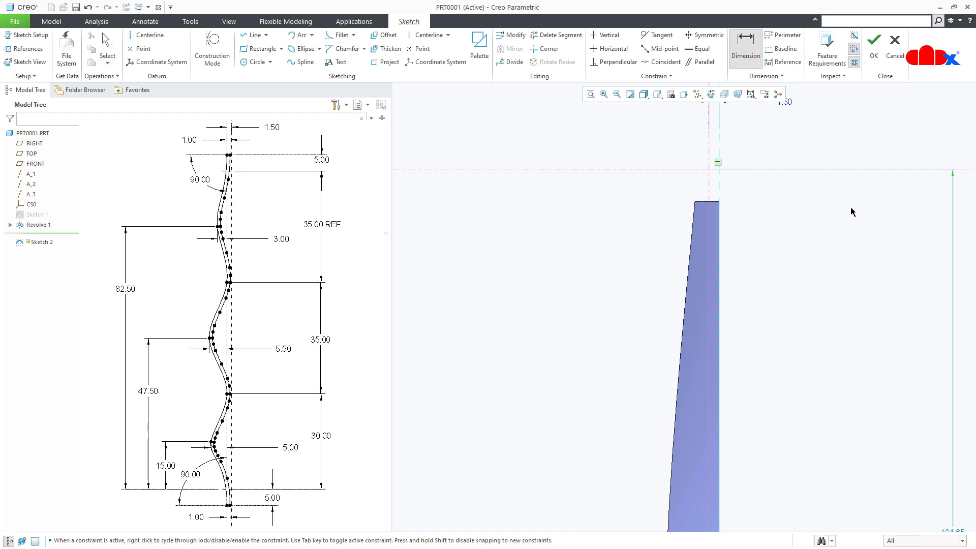
left_click(702, 202)
middle_click(664, 189)
type("5")
key("Return")
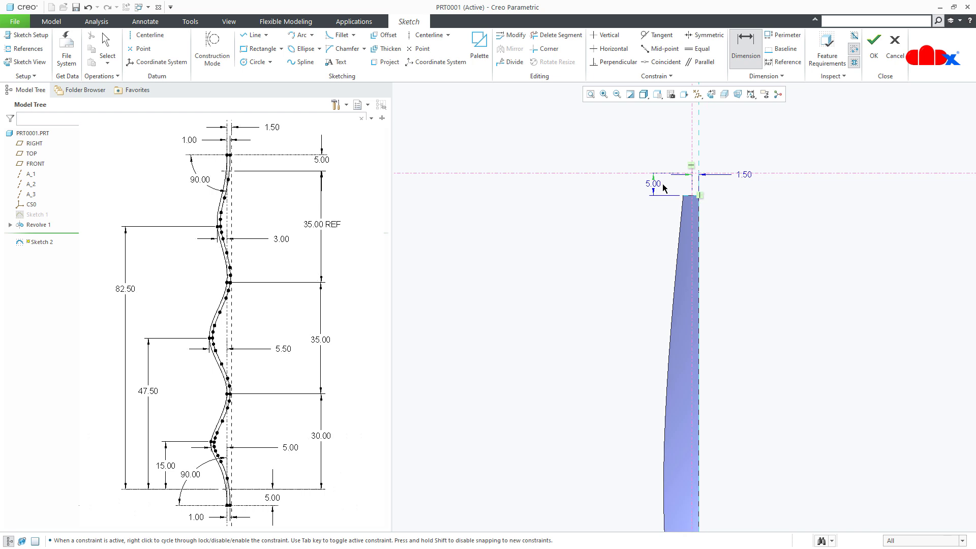
middle_click(767, 222)
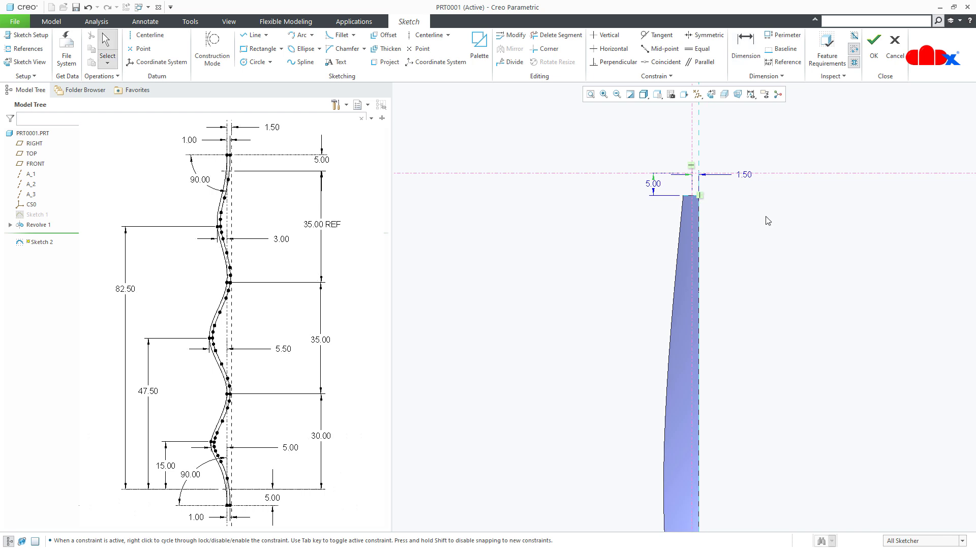
Draw a seven-point wavy spline between the upper and lower centerline intersections, with intermediate points alternating between the outer side and the vertical centerline.
left_click(303, 62)
scroll(621, 214, "down", 2)
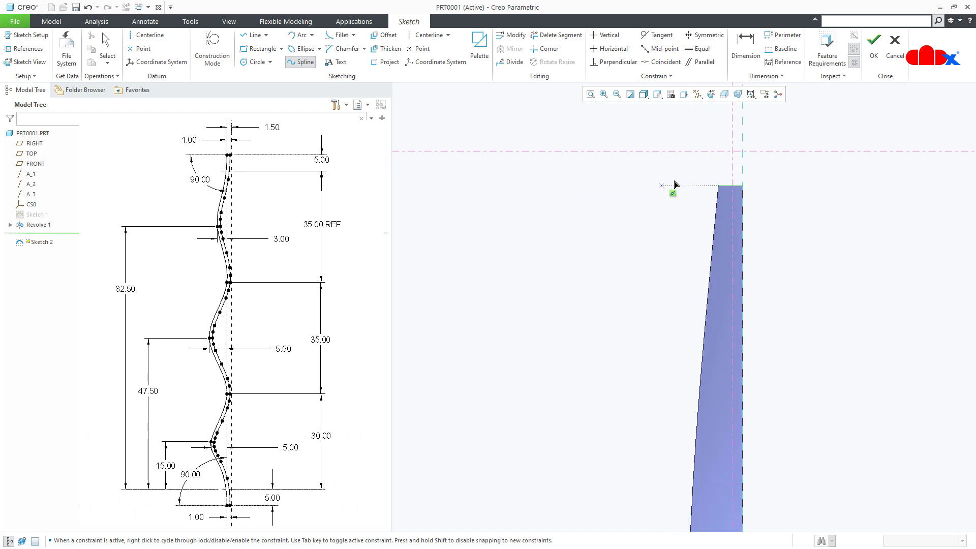
left_click(732, 152)
scroll(722, 217, "up", 2)
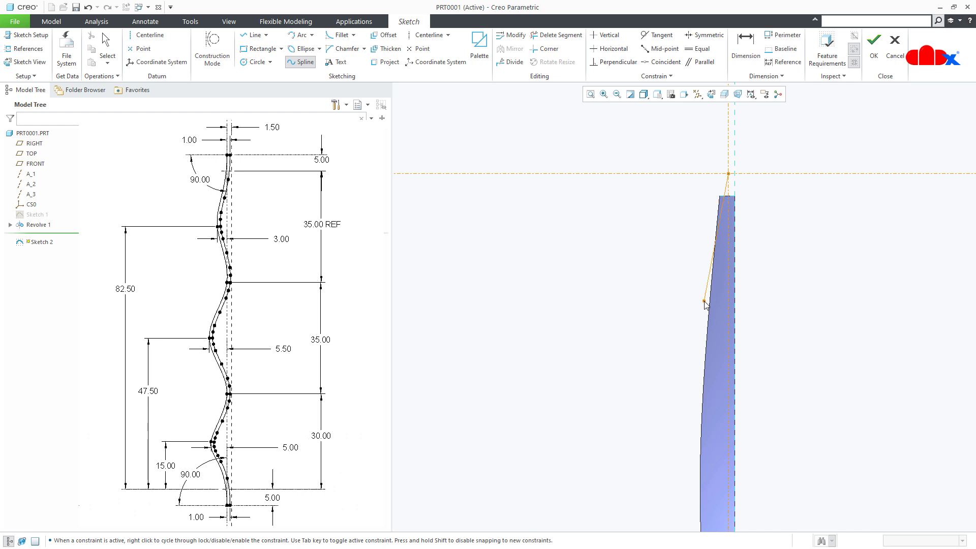
left_click(704, 302)
scroll(706, 305, "up", 1)
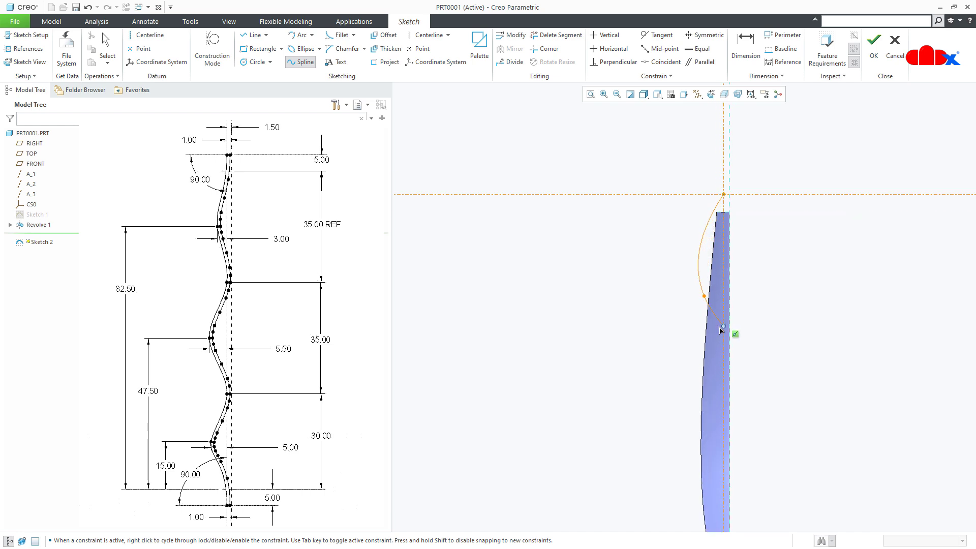
left_click(723, 327)
left_click(690, 429)
middle_click_drag(690, 429, 698, 352, "shift")
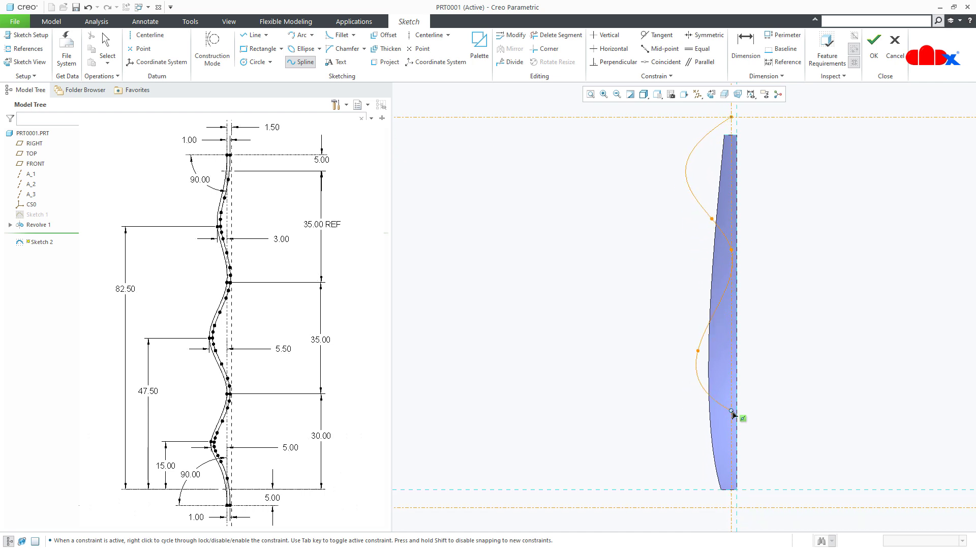
left_click(731, 412)
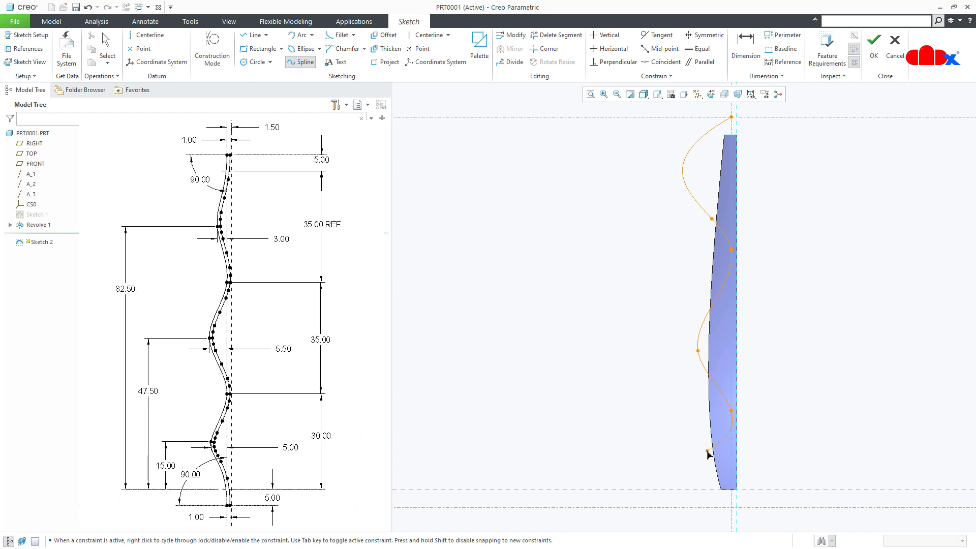
left_click(707, 454)
scroll(728, 506, "down", 2)
left_click(733, 510)
middle_click(733, 511)
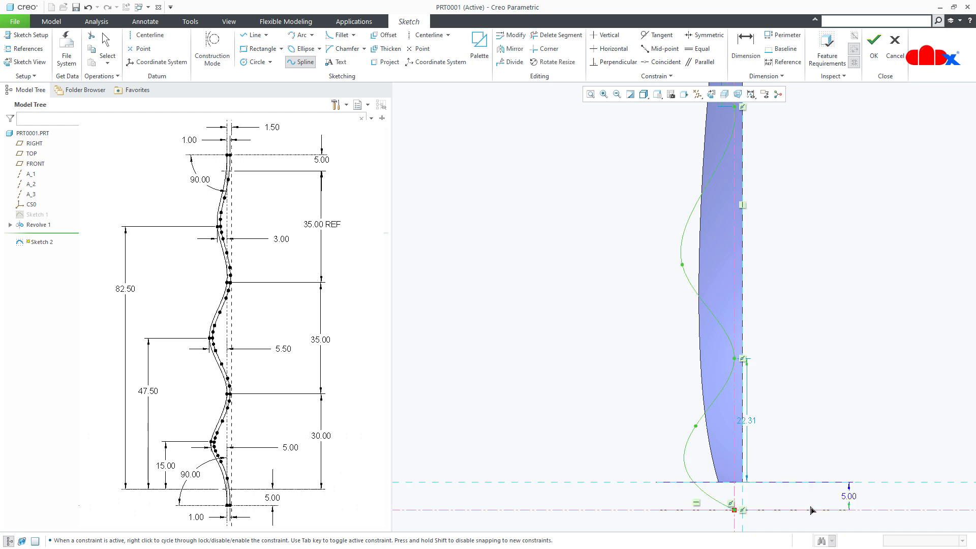
middle_click(812, 510)
scroll(811, 501, "up", 3)
left_click(846, 408)
Dimension the tangent angle between the spline's lower end and the lower horizontal centerline at 90 degrees.
right_click(845, 402)
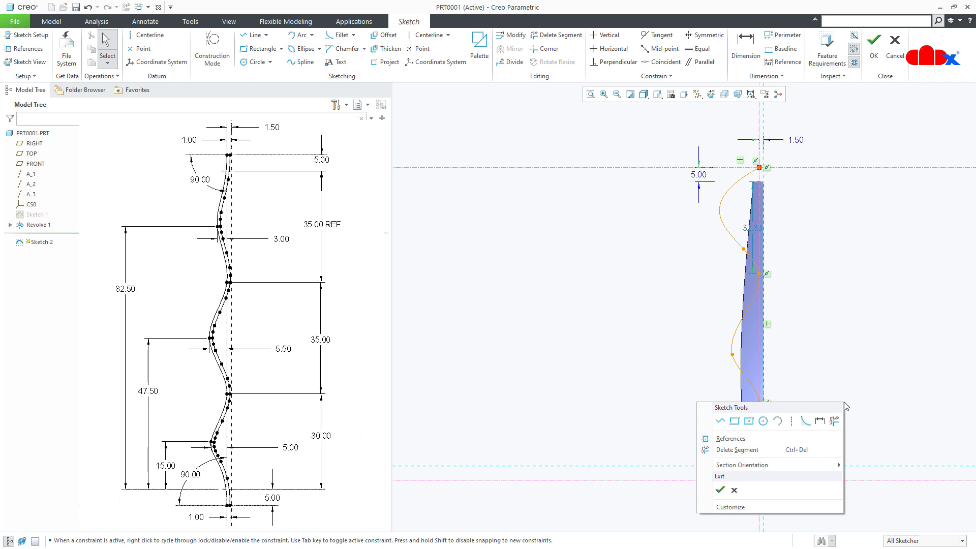
left_click(820, 421)
scroll(779, 486, "down", 5)
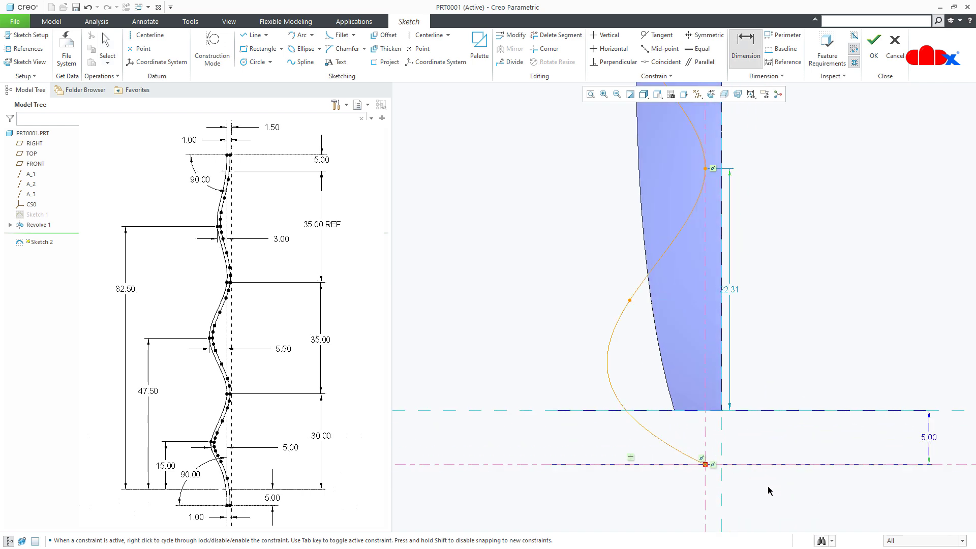
scroll(676, 457, "down", 3)
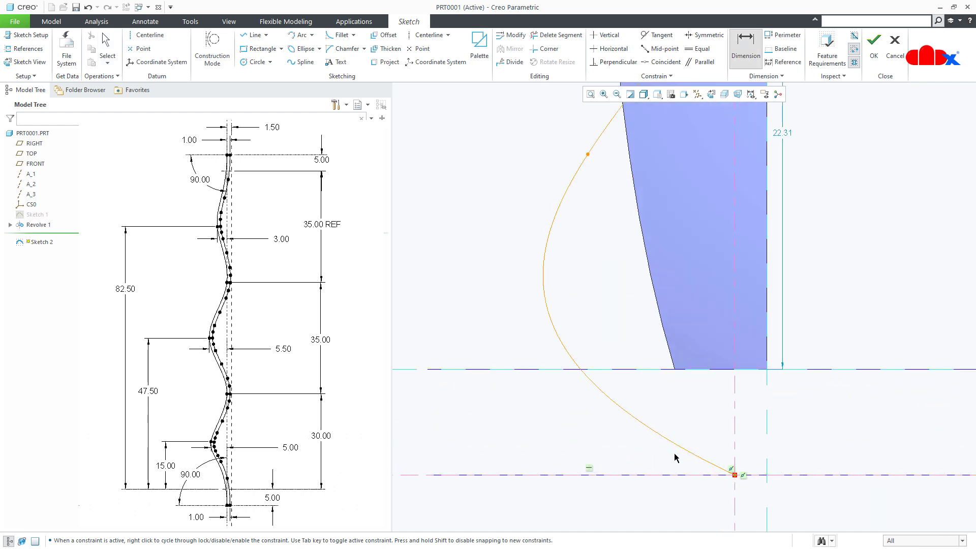
left_click(674, 450)
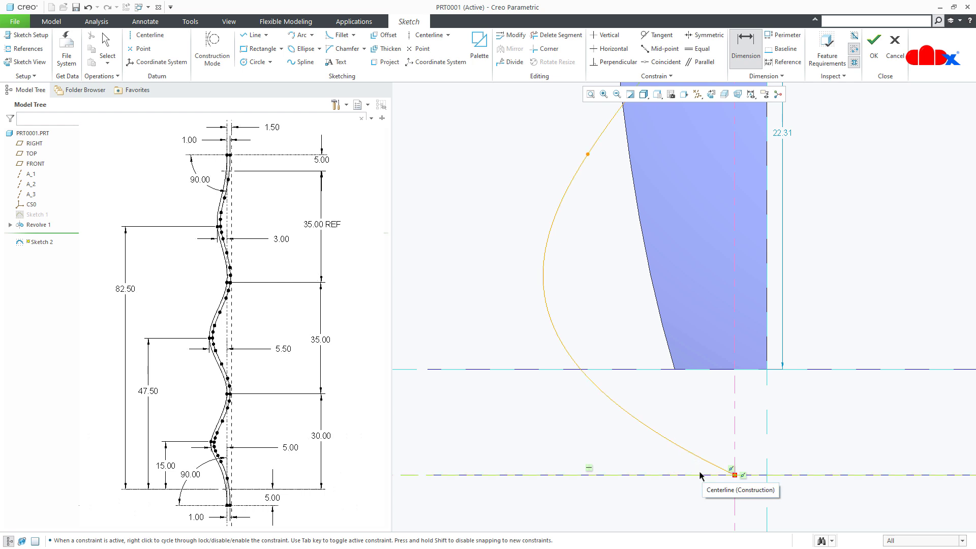
left_click(682, 450)
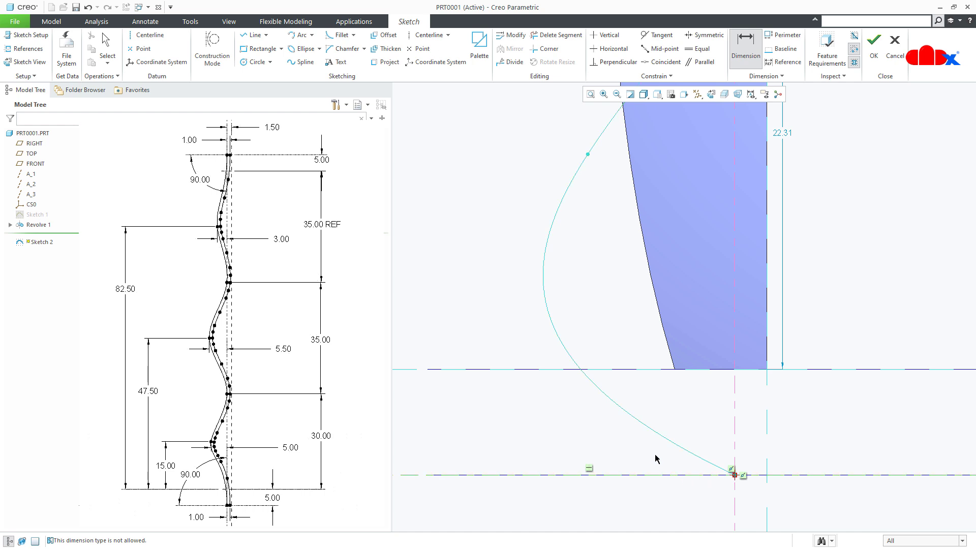
middle_click(656, 458)
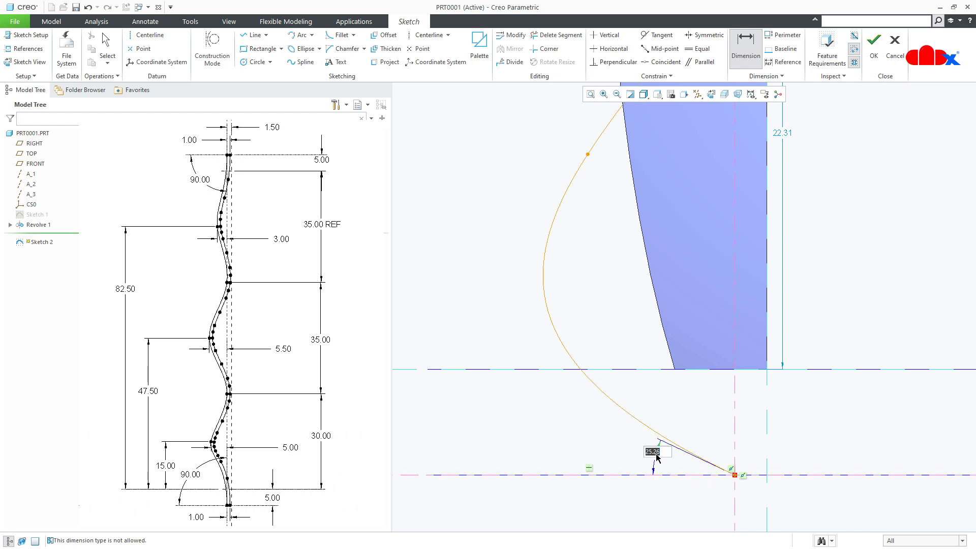
type("90")
key("Return")
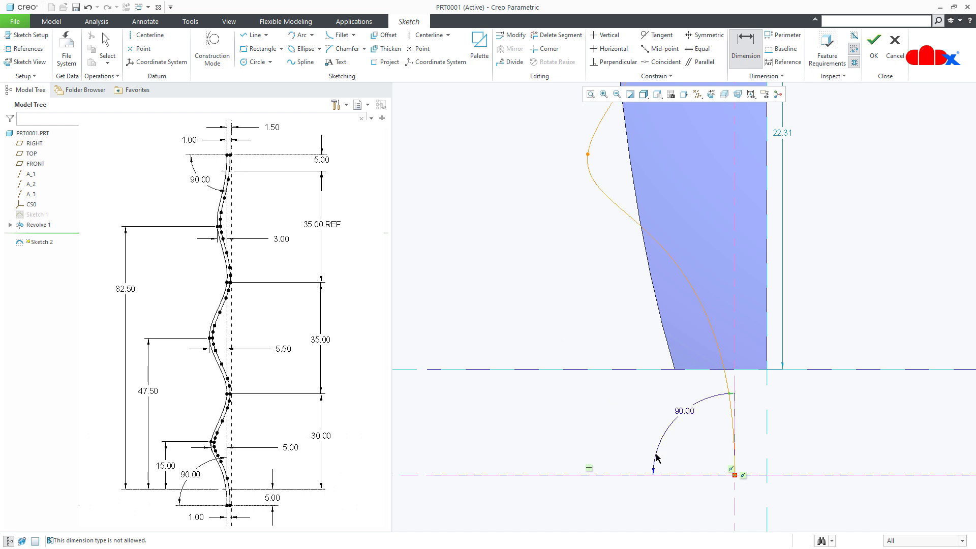
Dimension the tangent angle between the spline's upper end and the upper horizontal centerline at 90 degrees.
scroll(656, 458, "down", 8)
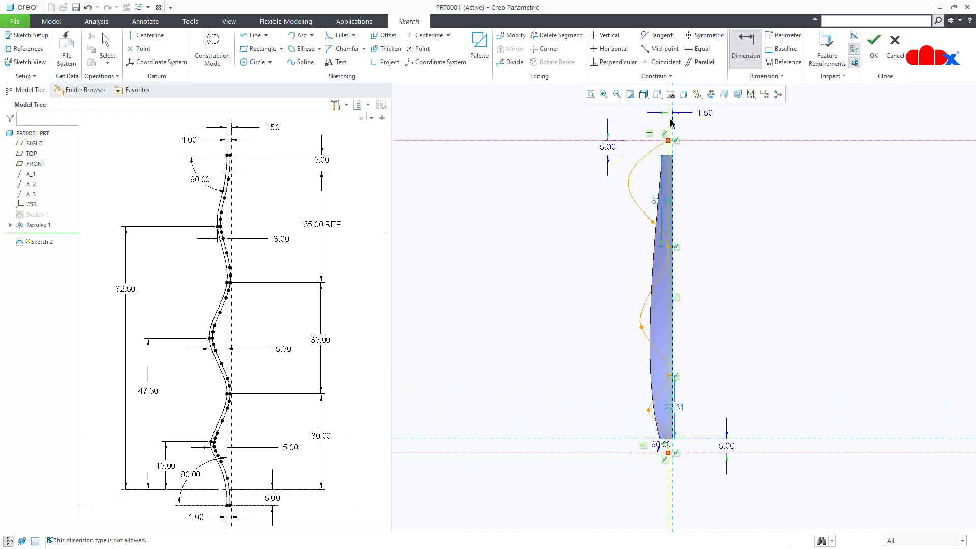
scroll(671, 125, "up", 8)
left_click(612, 192)
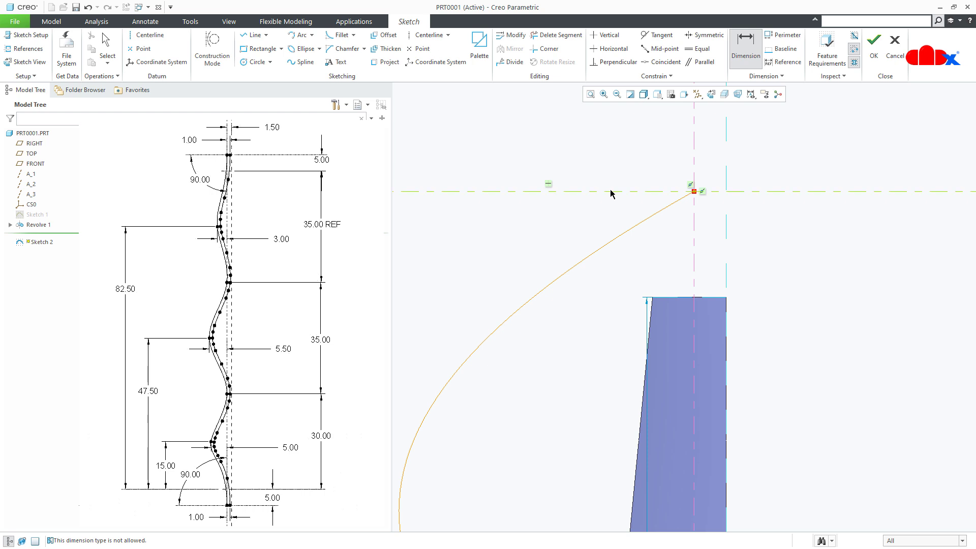
left_click(617, 234)
left_click(677, 195)
middle_click(593, 217)
type("9")
key("Return")
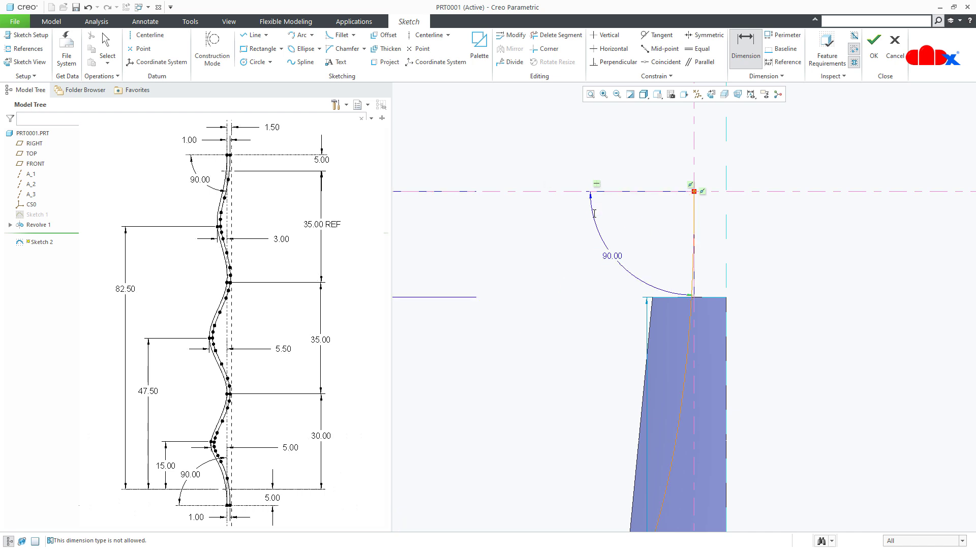
Dimension the lower intermediate spline point on the vertical centerline at 30 above the horizontal reference.
scroll(633, 184, "up", 8)
scroll(628, 206, "up", 2)
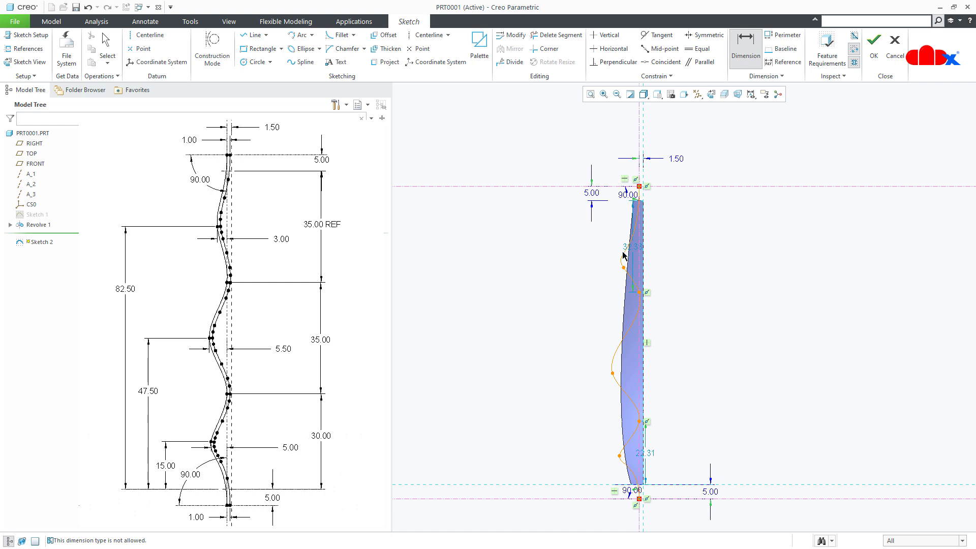
scroll(635, 402, "down", 2)
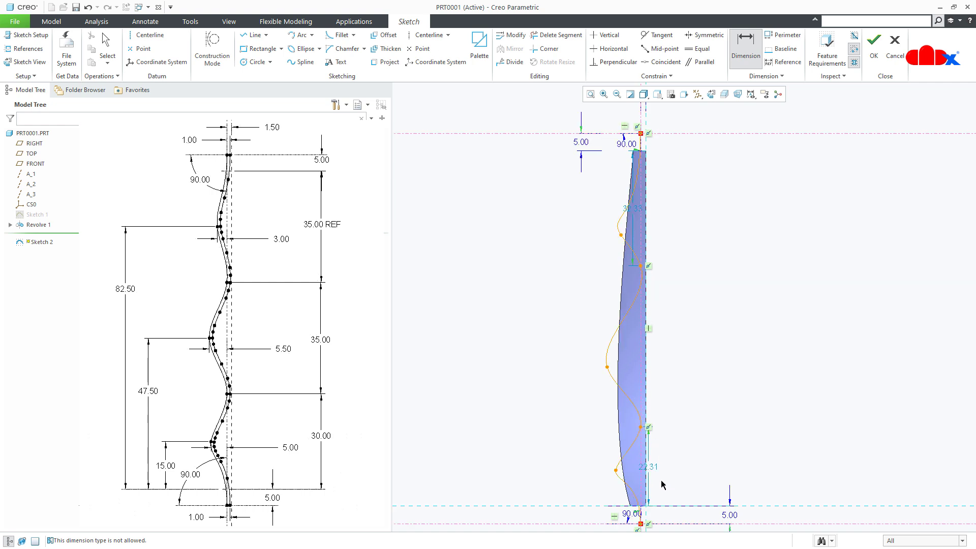
scroll(663, 484, "down", 1)
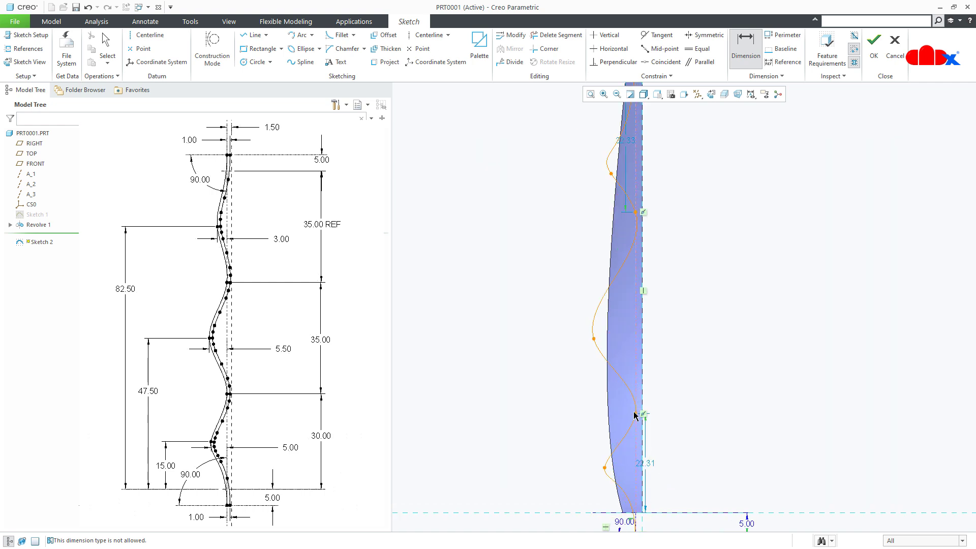
left_click(686, 513)
middle_click(700, 446)
type("30")
key("Return")
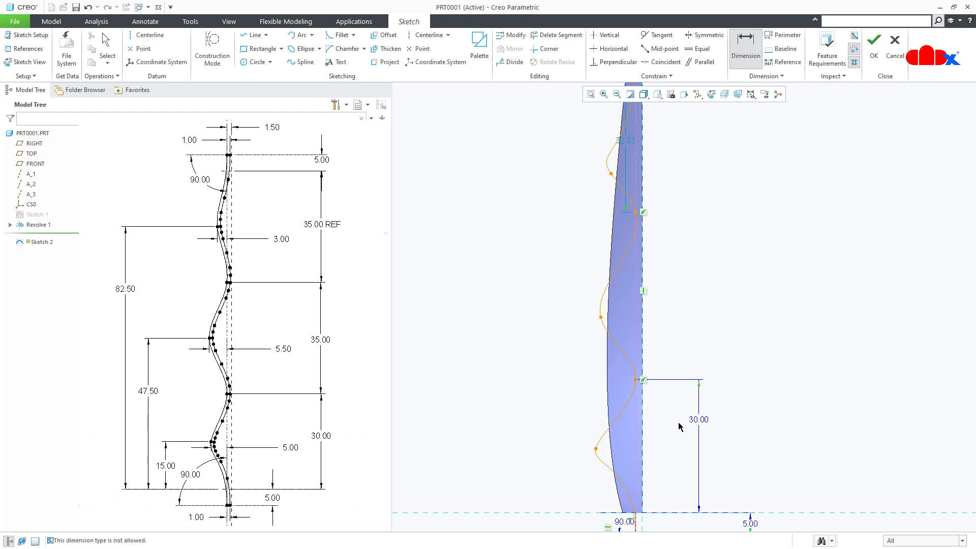
Dimension the vertical distance between the two intermediate spline points on the centerline at 35.
left_click(636, 213)
middle_click(693, 254)
type("35")
key("Return")
scroll(694, 254, "up", 3)
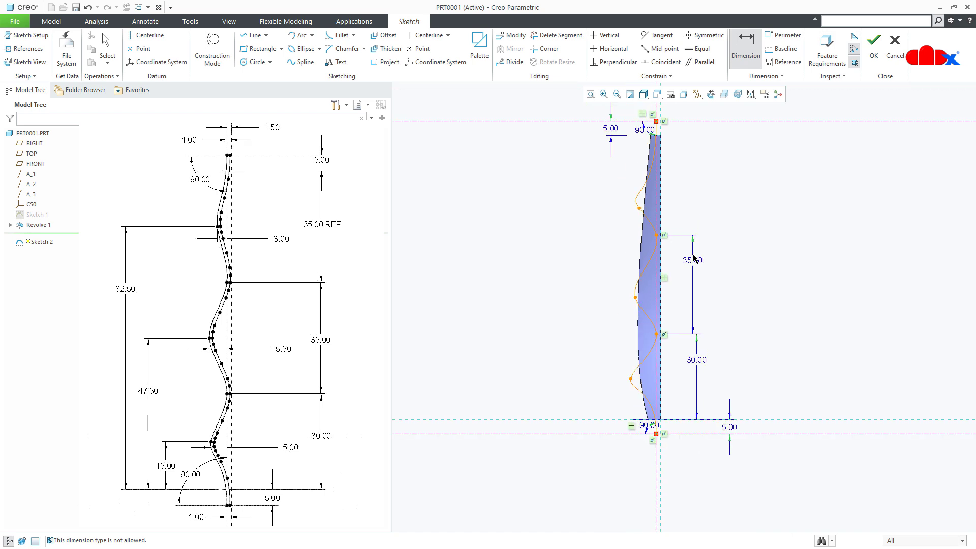
Dimension the height of the lowest outer spline point above the horizontal reference at 15.
scroll(632, 426, "down", 5)
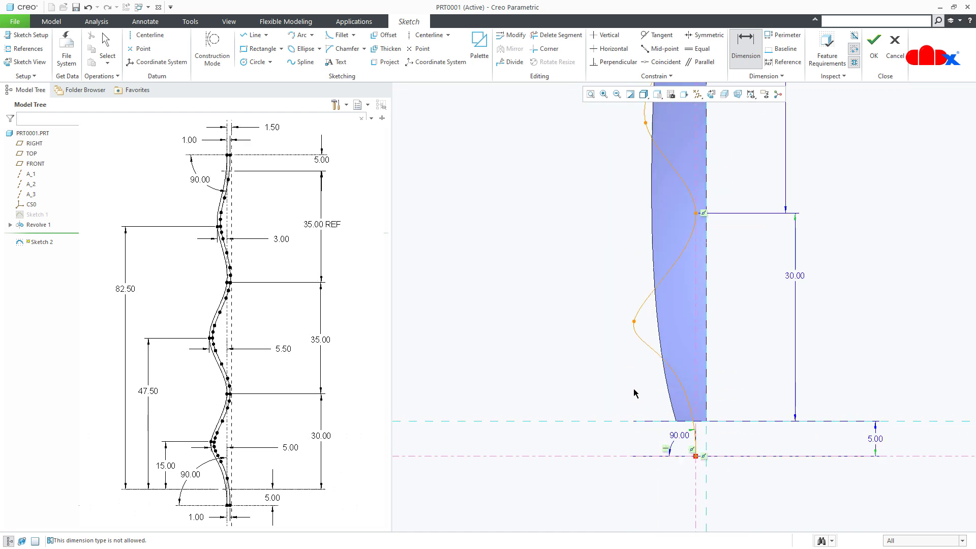
left_click(636, 323)
middle_click(619, 383)
type("15")
key("Return")
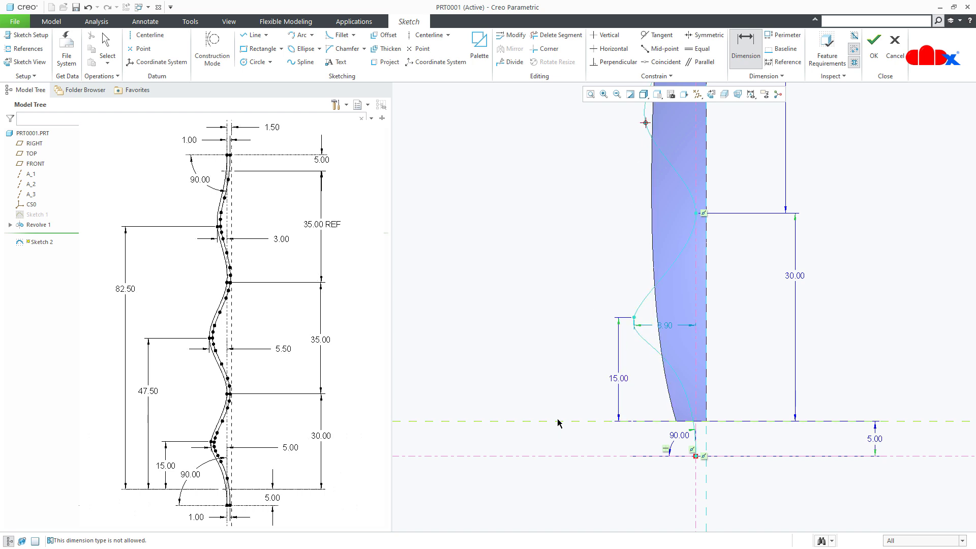
Dimension the height of the middle outer spline point above the horizontal reference at 47.5.
middle_click(566, 315)
type("47")
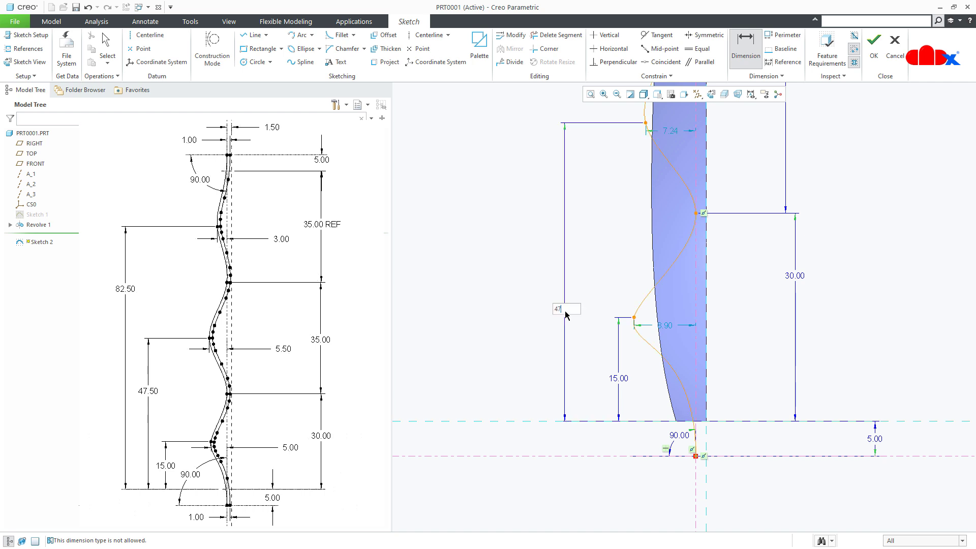
type(".5")
key("Return")
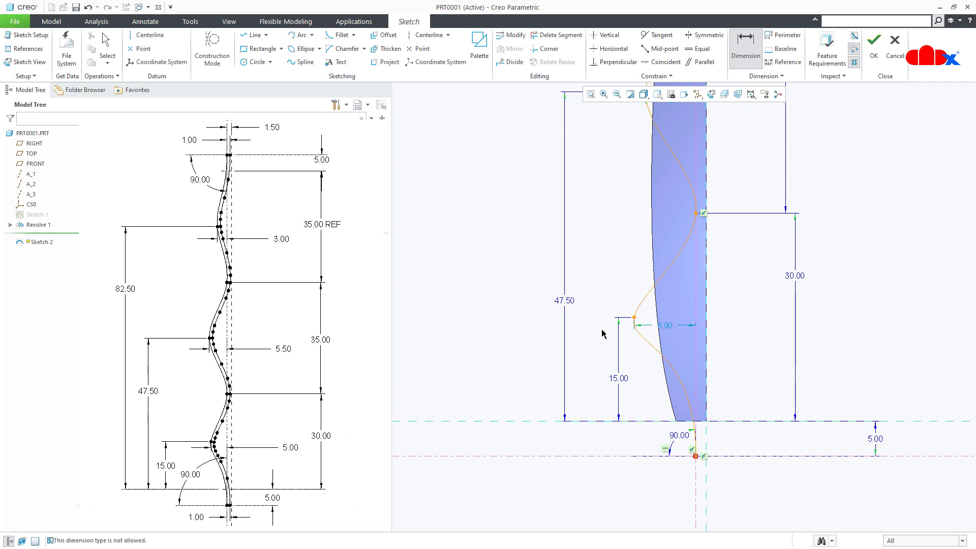
Dimension the height of the uppermost outer spline point above the horizontal reference at 82.5.
left_click(633, 144)
left_click(562, 408)
middle_click(547, 296)
type("82.5")
key("Return")
Set the horizontal distances from the vertical centerline to 5 for the lowest outer spline point and 5.5 for the middle one.
scroll(705, 412, "up", 2)
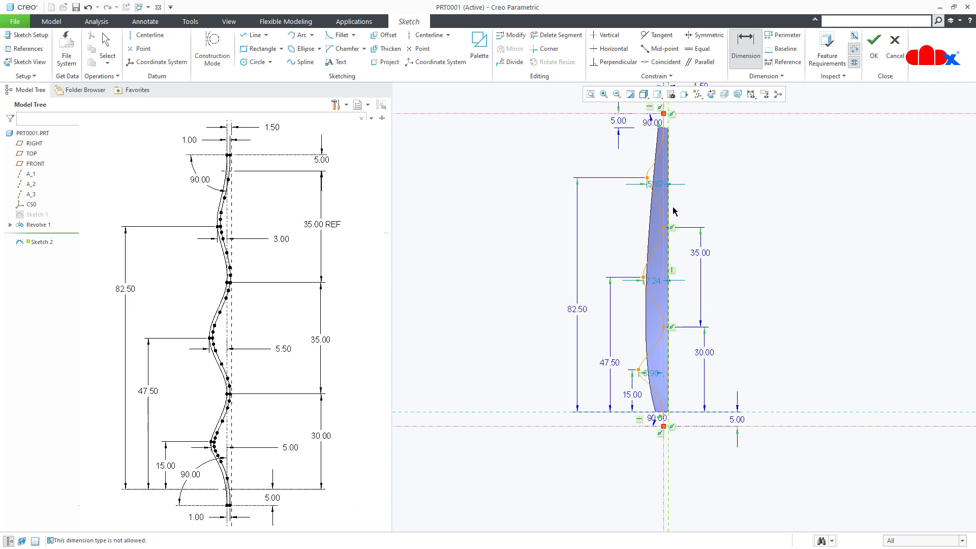
scroll(671, 206, "up", 2)
scroll(681, 193, "down", 2)
scroll(654, 418, "down", 2)
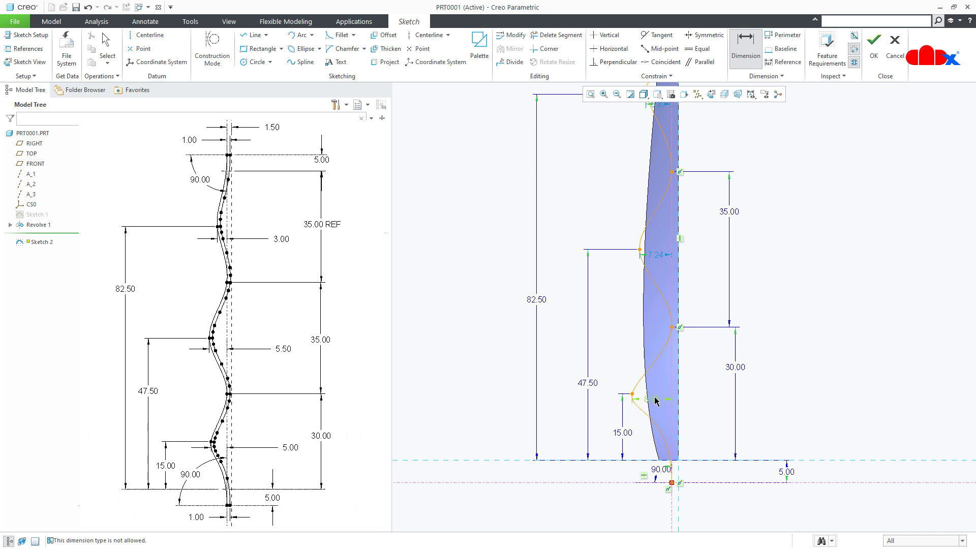
double_click(655, 400)
type("5")
key("Return")
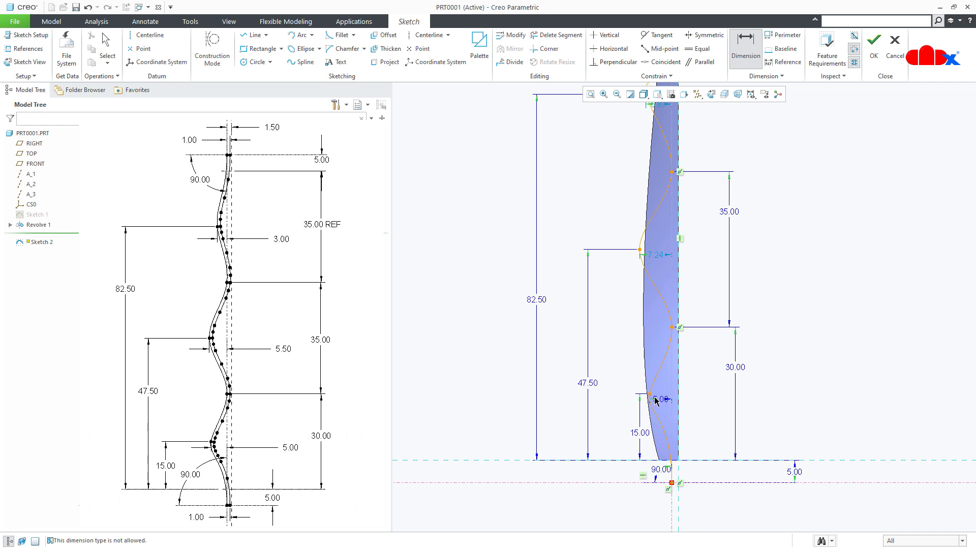
double_click(660, 256)
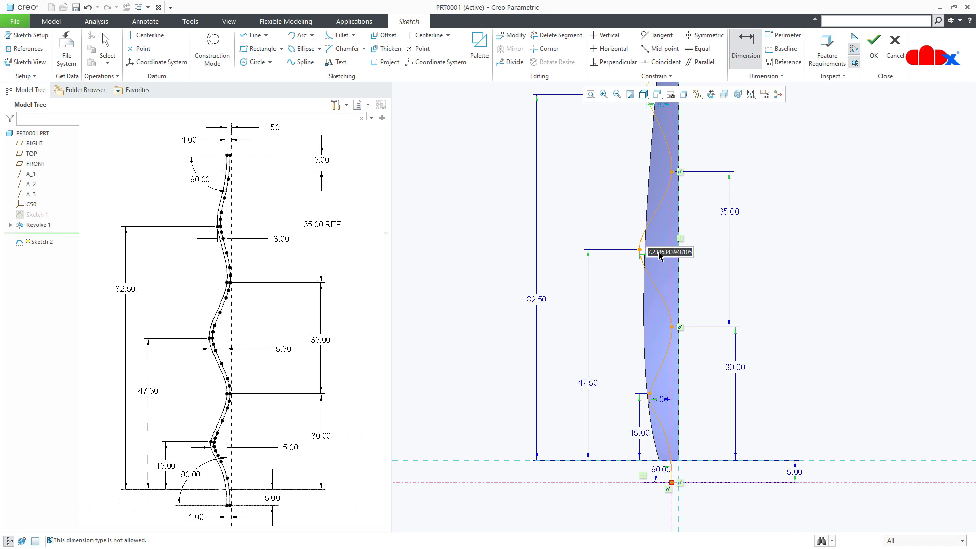
type("5.5")
key("Return")
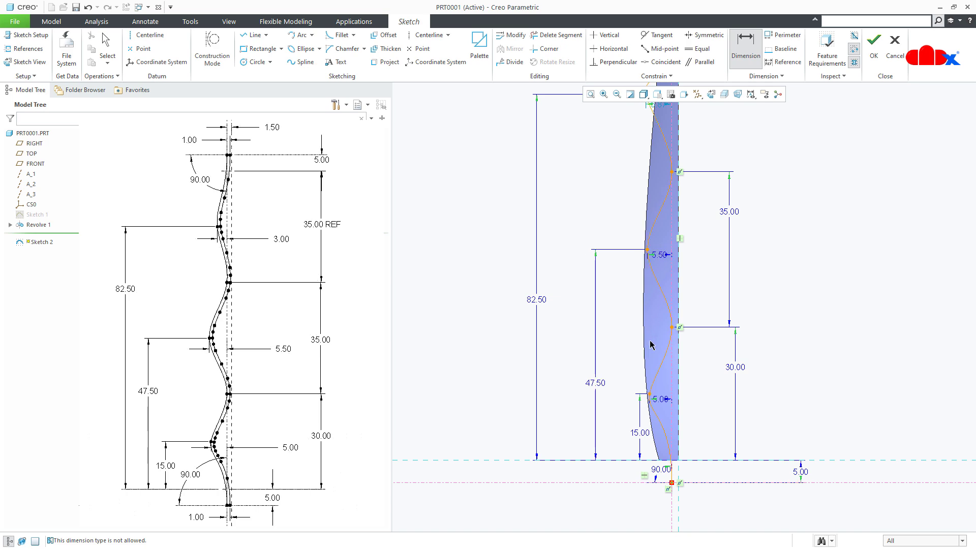
Set the uppermost outer spline point's horizontal distance from the vertical centerline to 3 and end dimensioning.
scroll(659, 213, "up", 5)
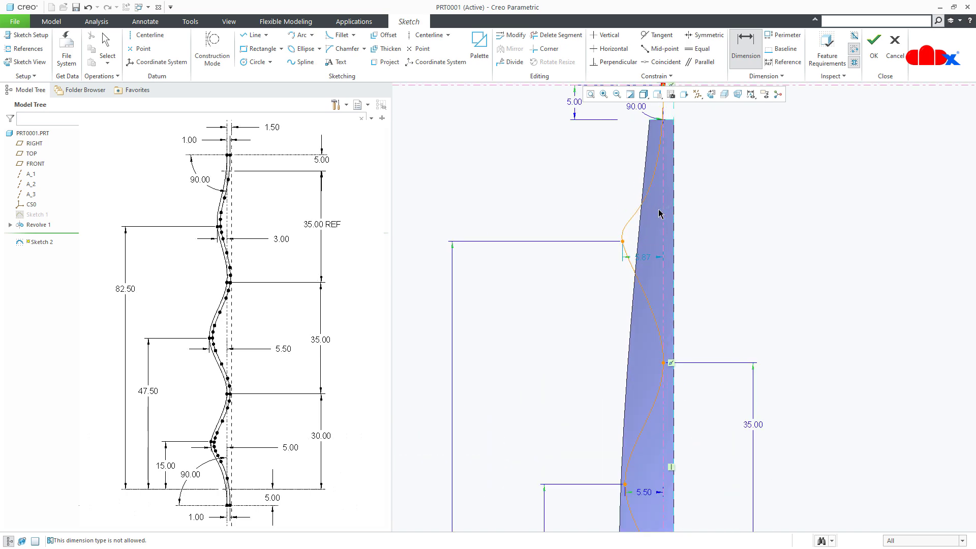
double_click(649, 257)
type("3")
key("Return")
middle_click(741, 270)
Examine the dimensioned spline up close at its upper, middle and lower outer points, comparing it with the strip's curved edge.
scroll(720, 283, "down", 1)
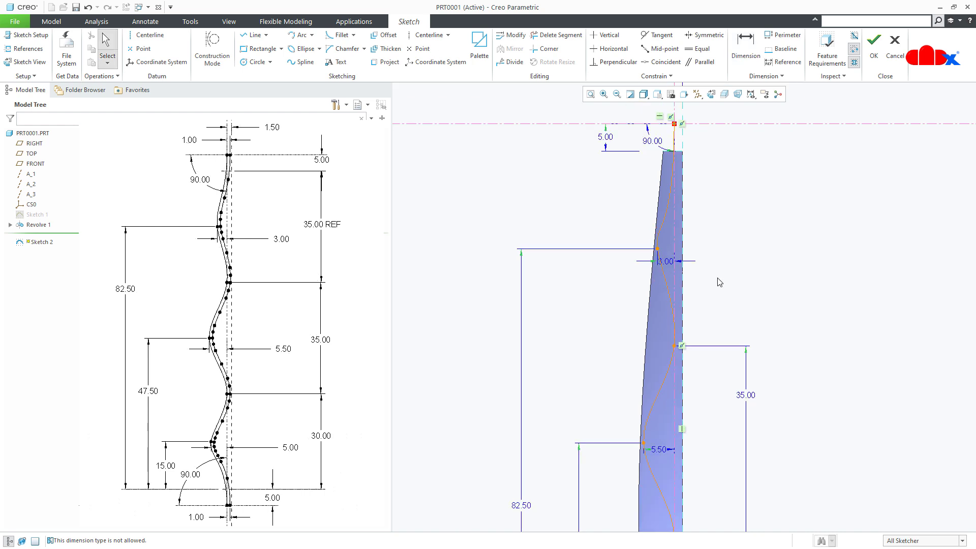
scroll(715, 273, "down", 3)
scroll(691, 448, "up", 3)
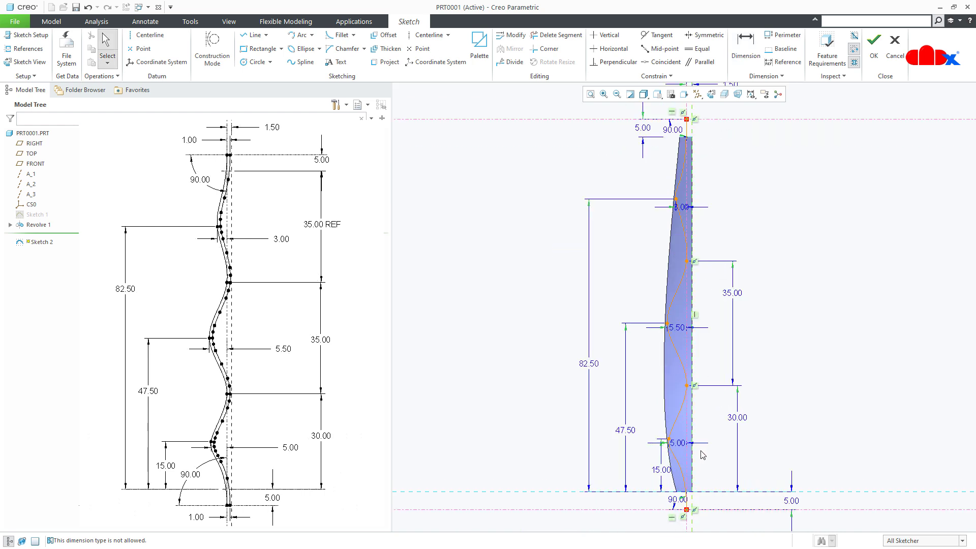
scroll(717, 480, "down", 2)
scroll(738, 252, "up", 3)
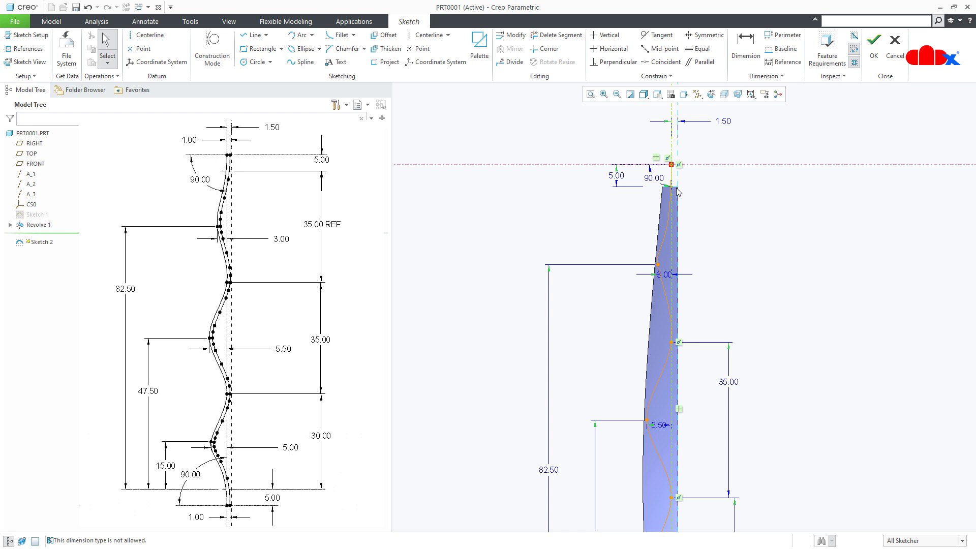
left_click(668, 242)
scroll(684, 243, "down", 5)
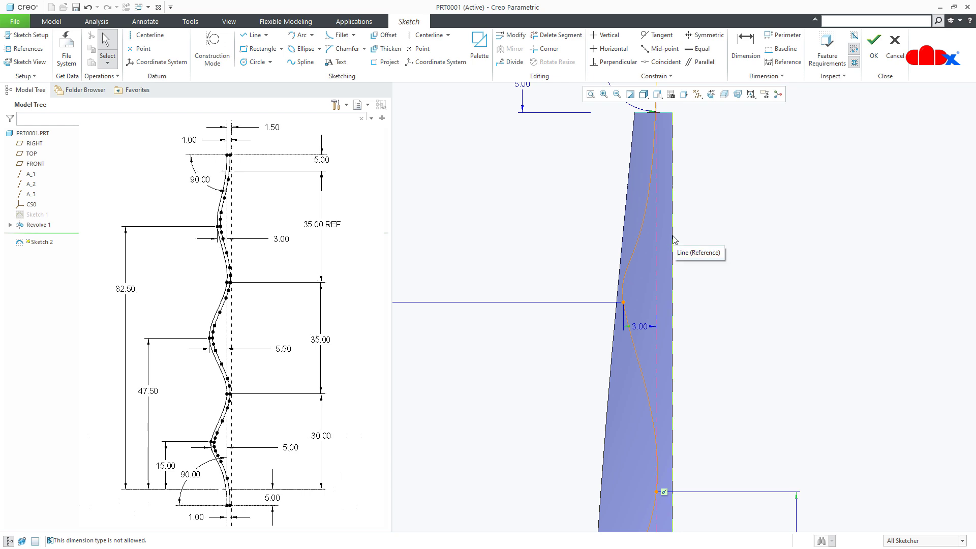
scroll(674, 239, "up", 5)
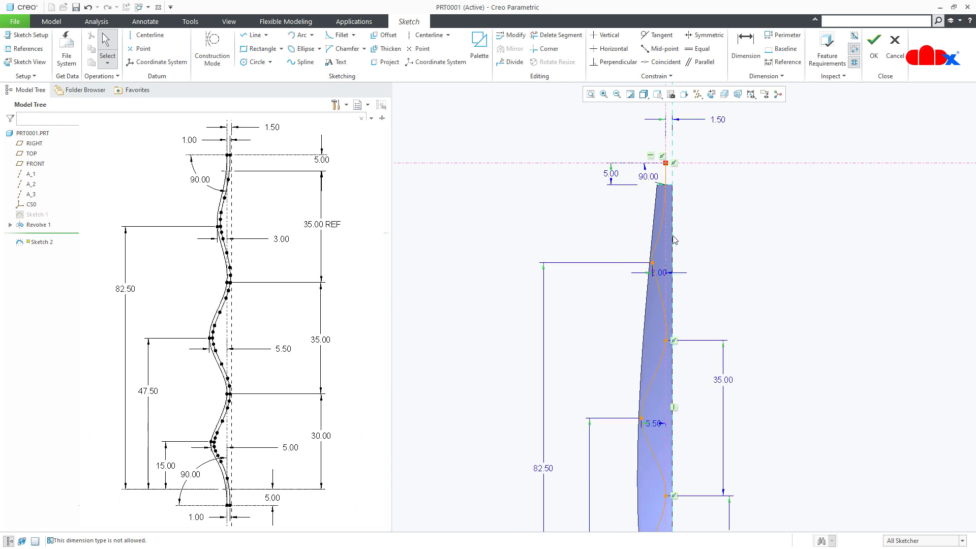
scroll(656, 266, "down", 6)
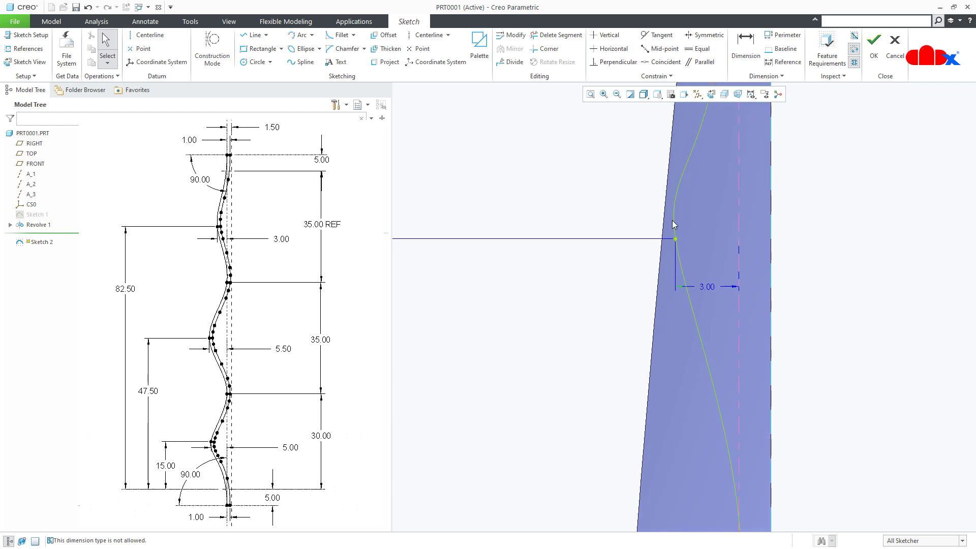
scroll(669, 221, "up", 5)
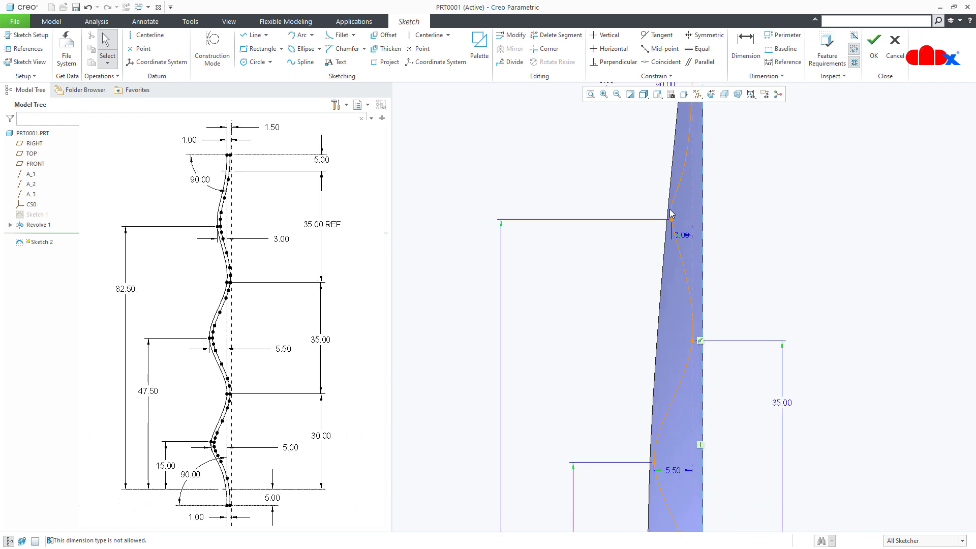
scroll(661, 315, "down", 5)
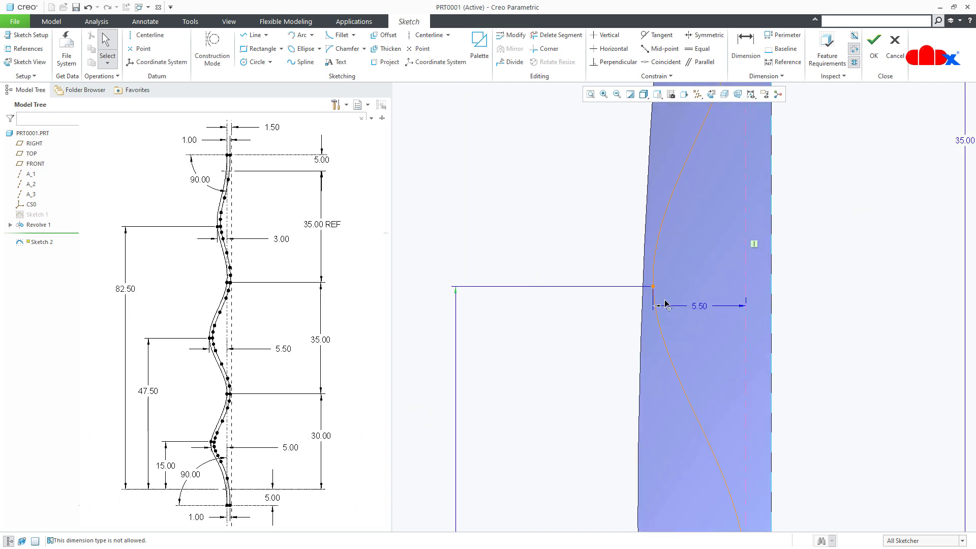
scroll(661, 304, "up", 5)
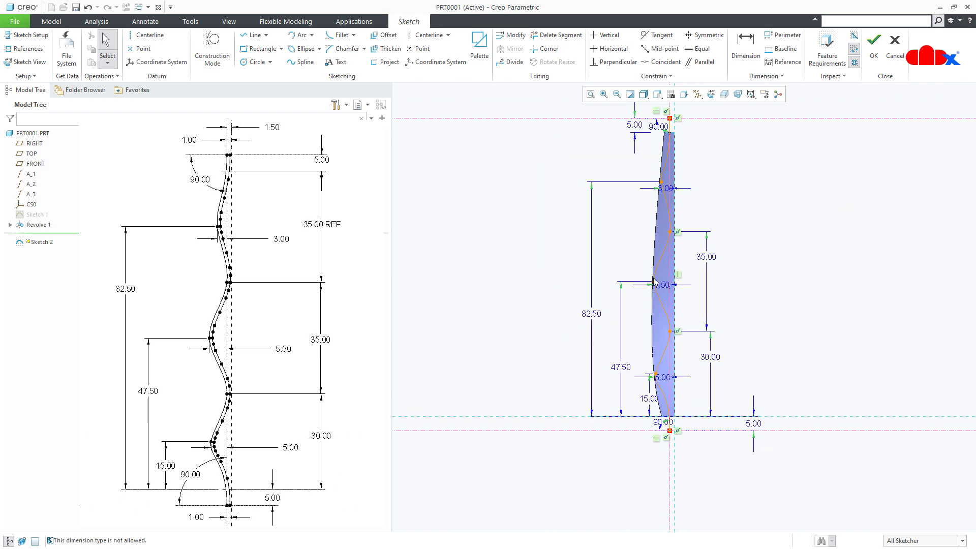
scroll(678, 347, "down", 4)
scroll(680, 347, "down", 3)
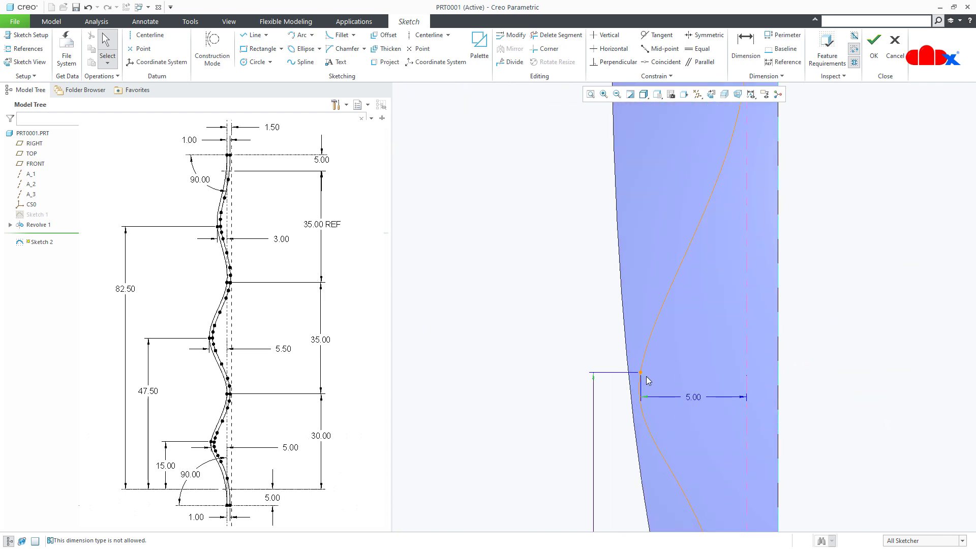
scroll(647, 377, "up", 6)
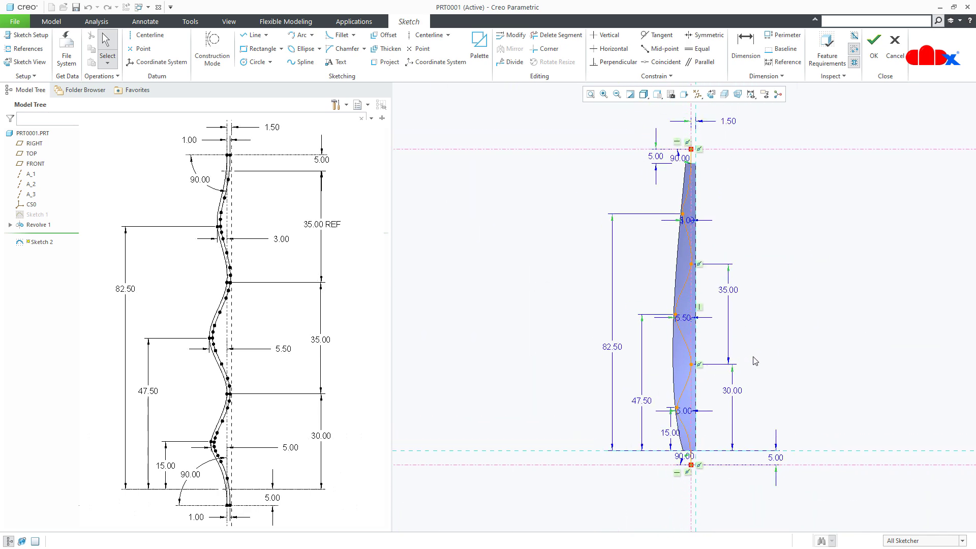
Hide the display of sketch dimensions and constraints.
left_click(751, 94)
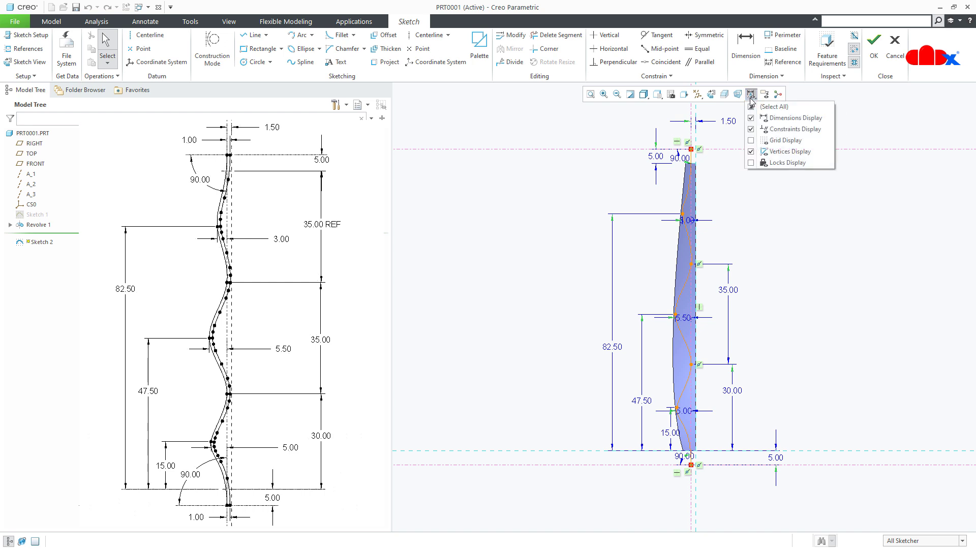
left_click(753, 118)
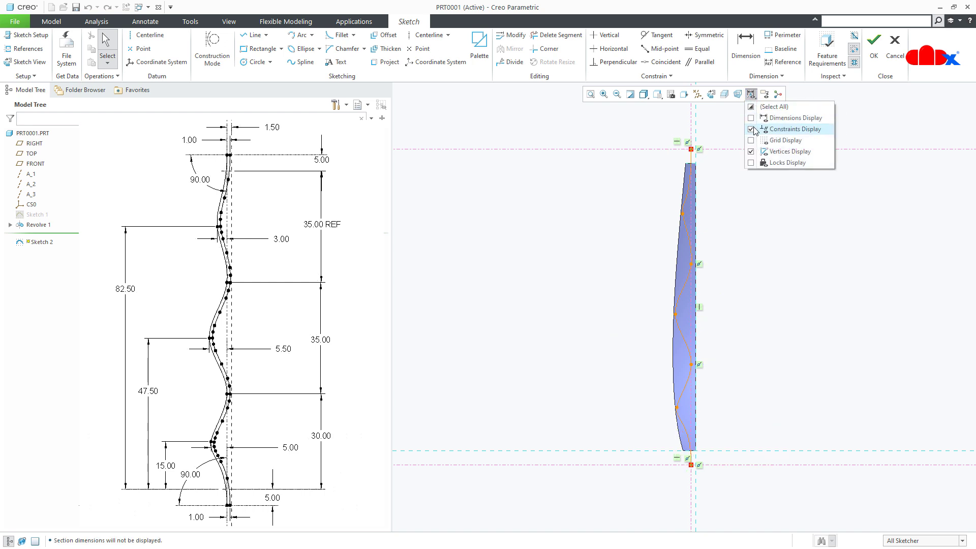
left_click(752, 129)
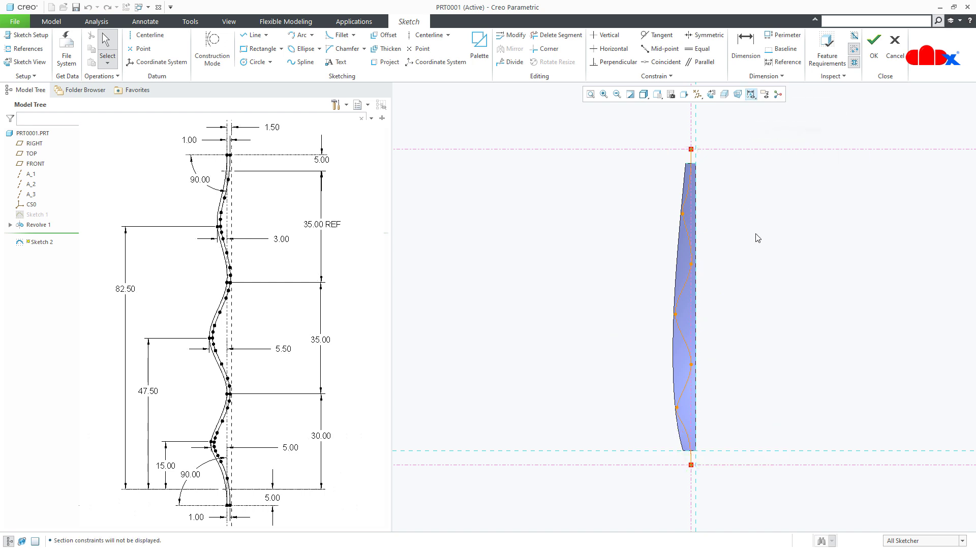
Offset the wavy spline as a single entity by -1, toward the strip's straight vertical edge.
left_click(384, 35)
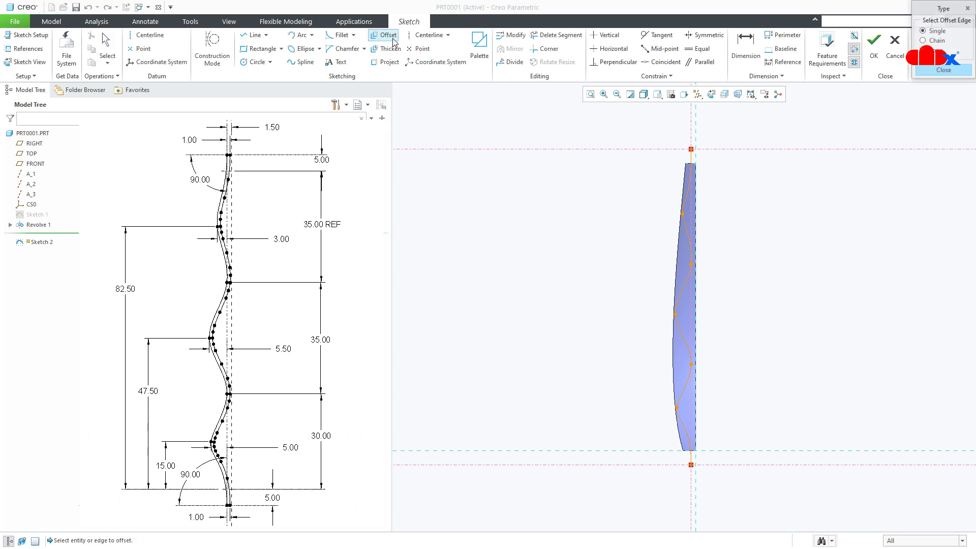
left_click(689, 235)
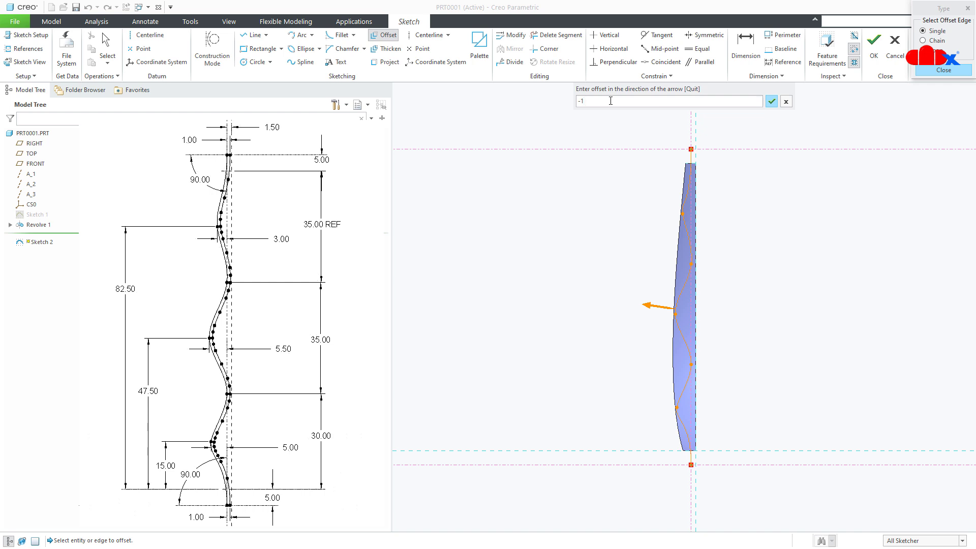
key("Return")
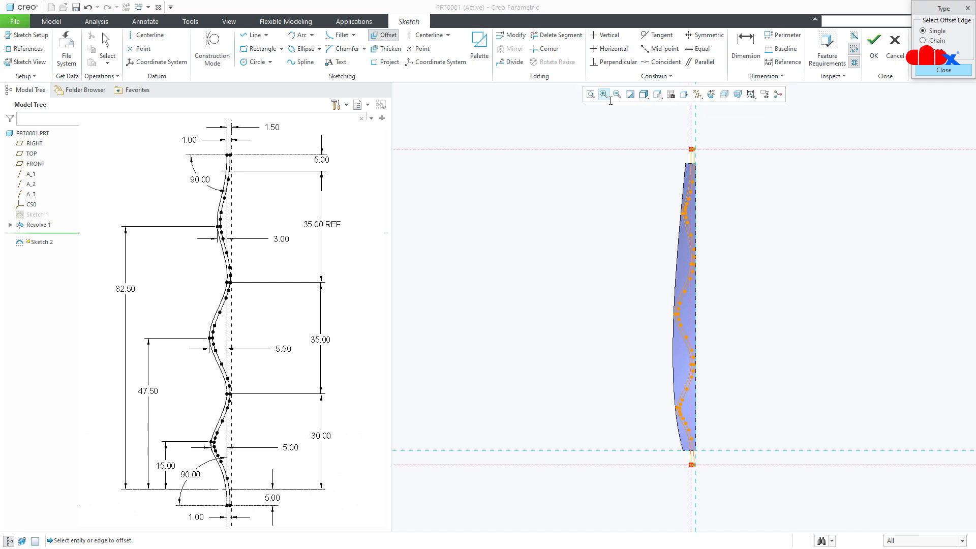
End the offset command and show the sketch dimensions again.
left_click(938, 71)
left_click(752, 96)
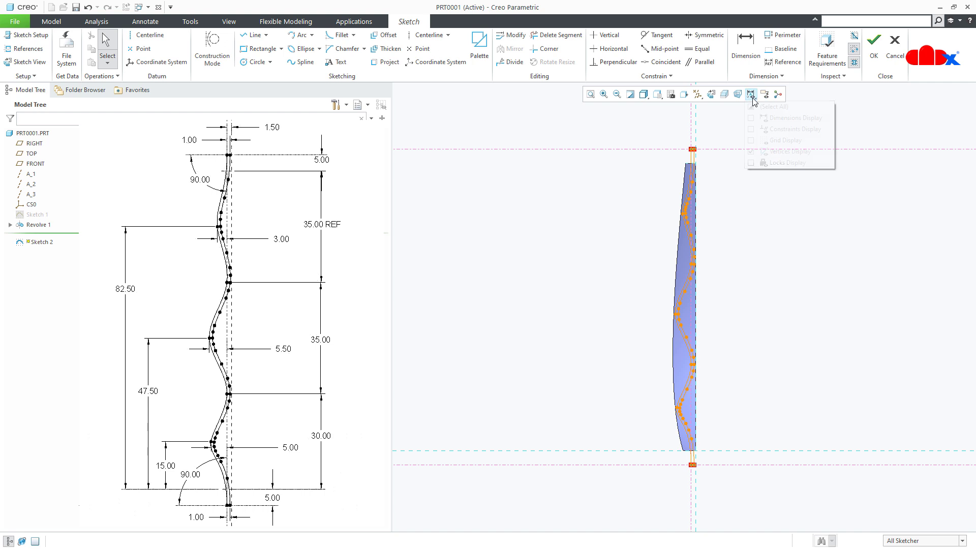
left_click(778, 118)
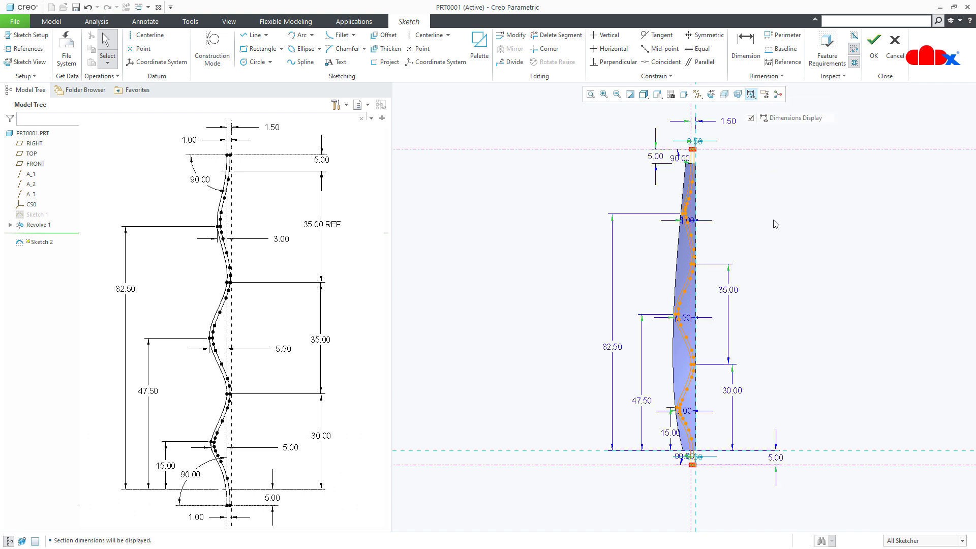
Check the offset spline's distance dimensions at its upper and lower ends, and finish the sketch.
scroll(692, 144, "up", 5)
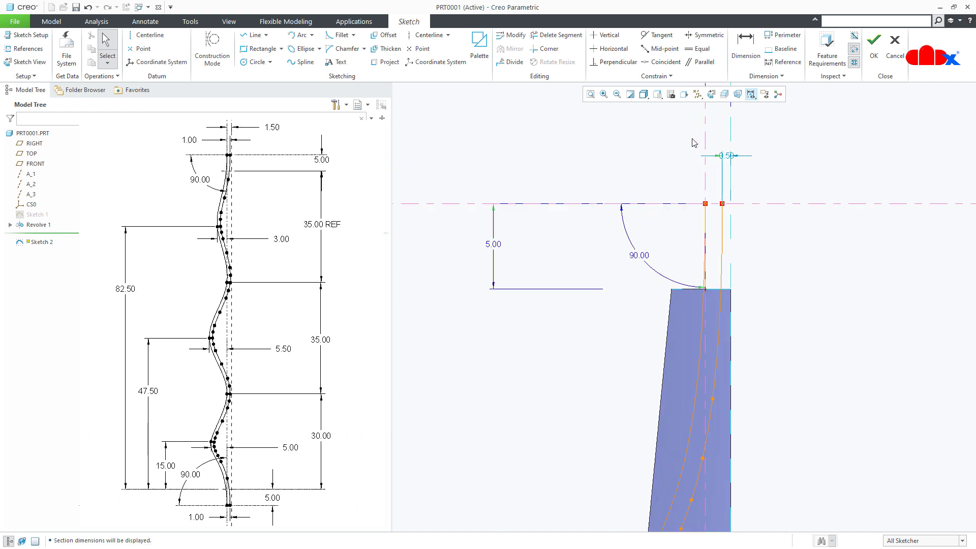
scroll(740, 158, "up", 3)
left_click(713, 158)
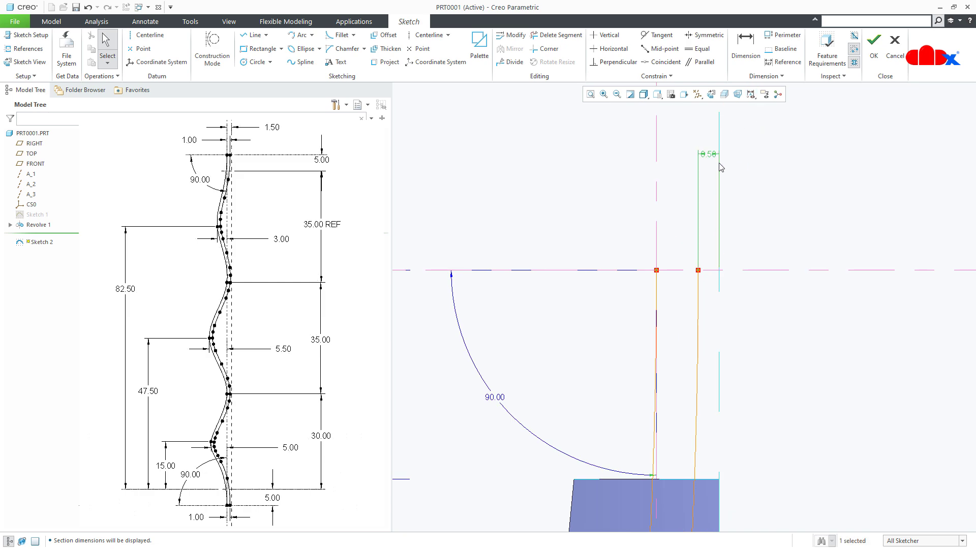
scroll(676, 214, "down", 6)
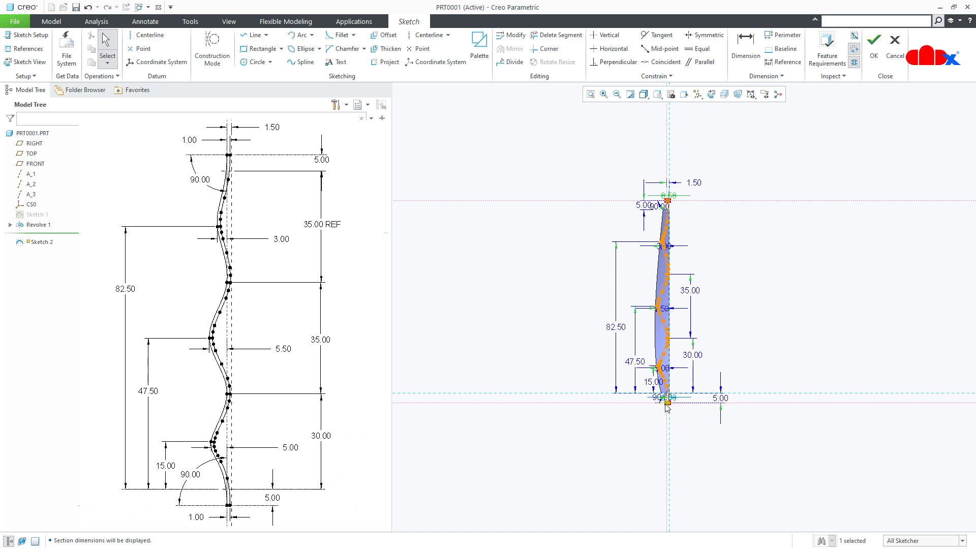
scroll(667, 407, "up", 6)
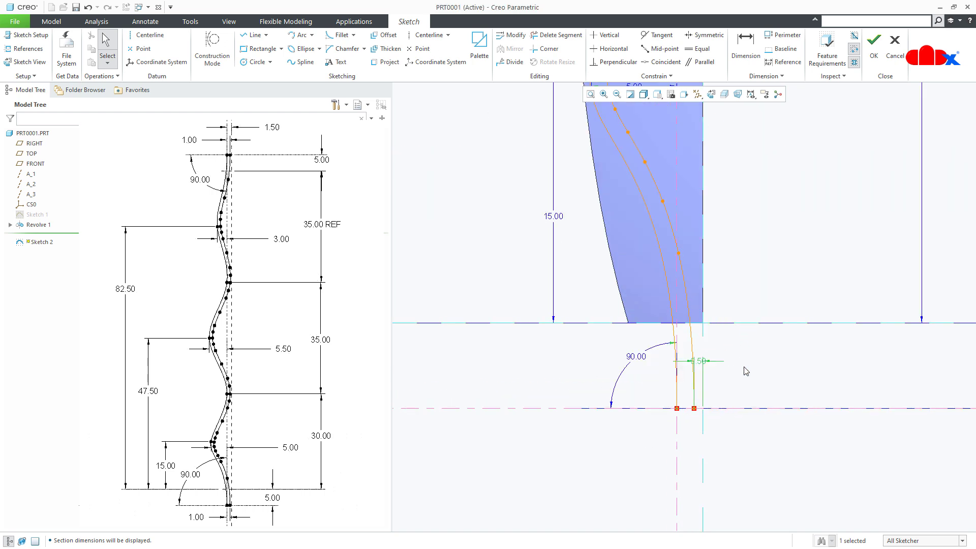
key("ctrl+d")
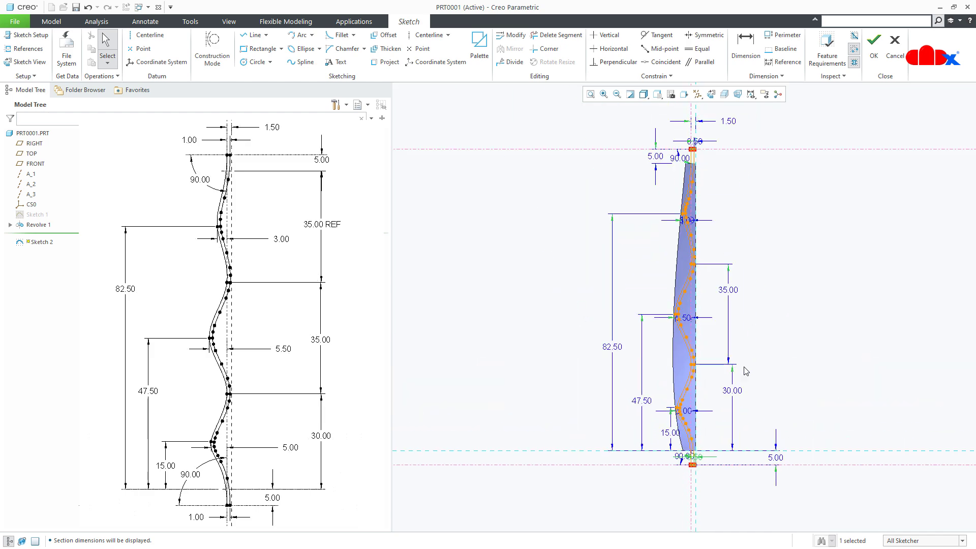
right_click(746, 371)
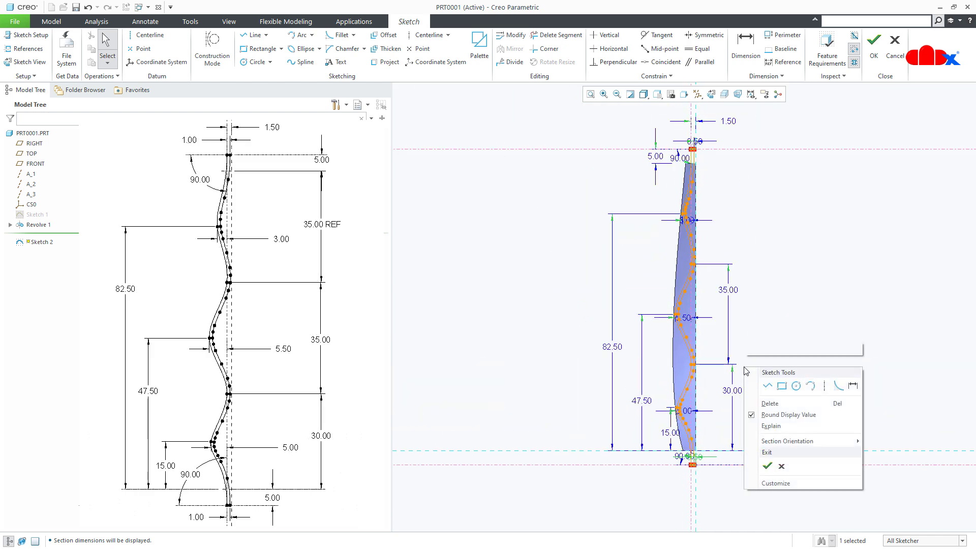
left_click(774, 466)
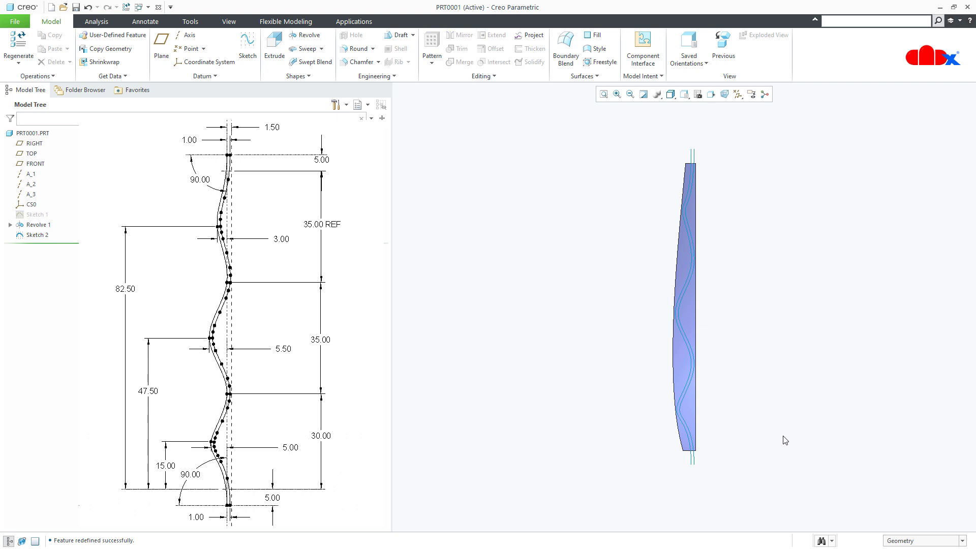
Start a projected curve with both wavy splines as chains and the revolved strip as the target surface.
mouse_move(786, 435)
middle_mouse_down()
mouse_move(787, 399)
mouse_move(835, 414)
middle_mouse_up()
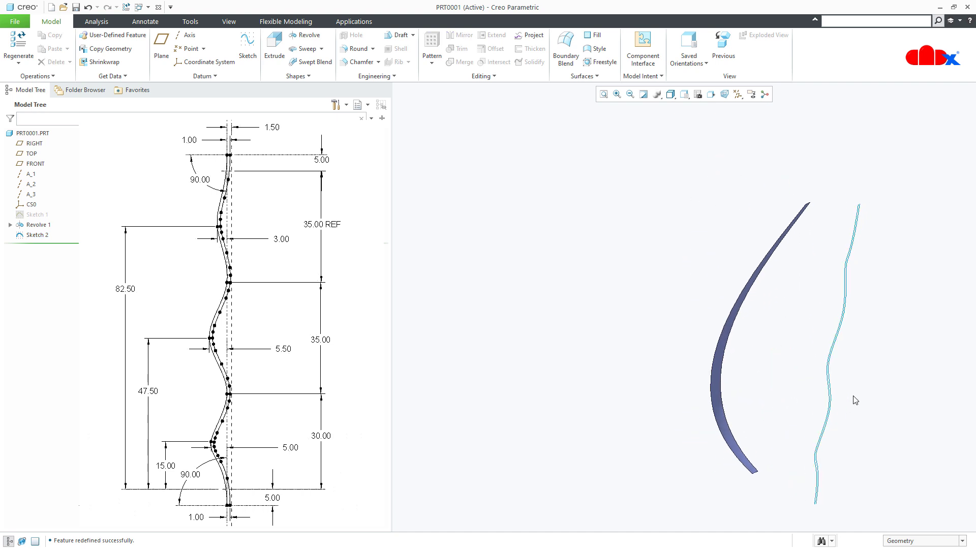
middle_click_drag(856, 400, 817, 399)
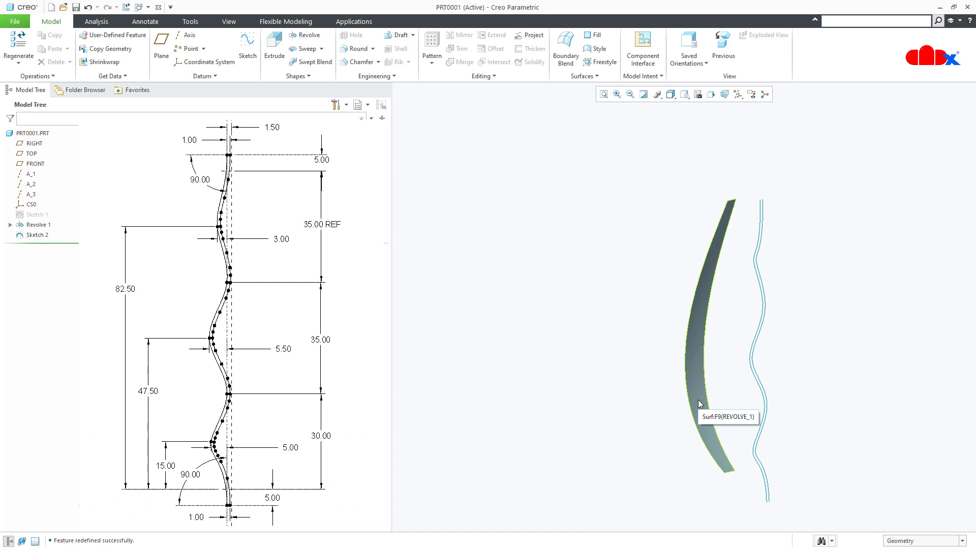
left_click(538, 36)
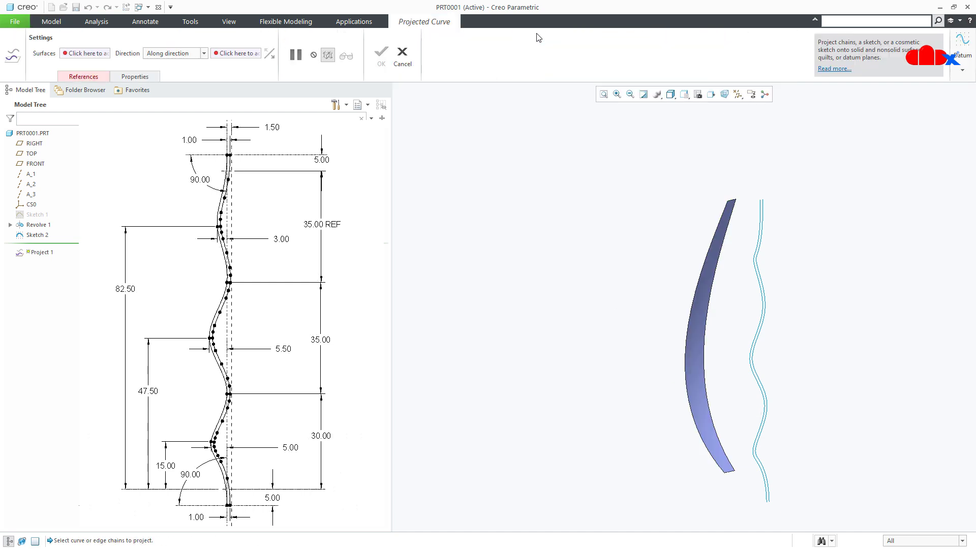
left_click(84, 77)
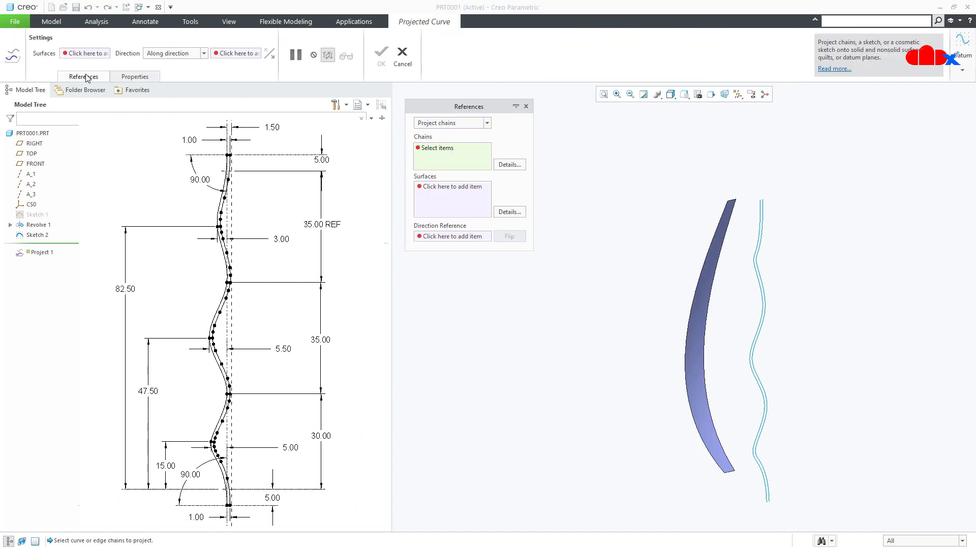
left_click(440, 149)
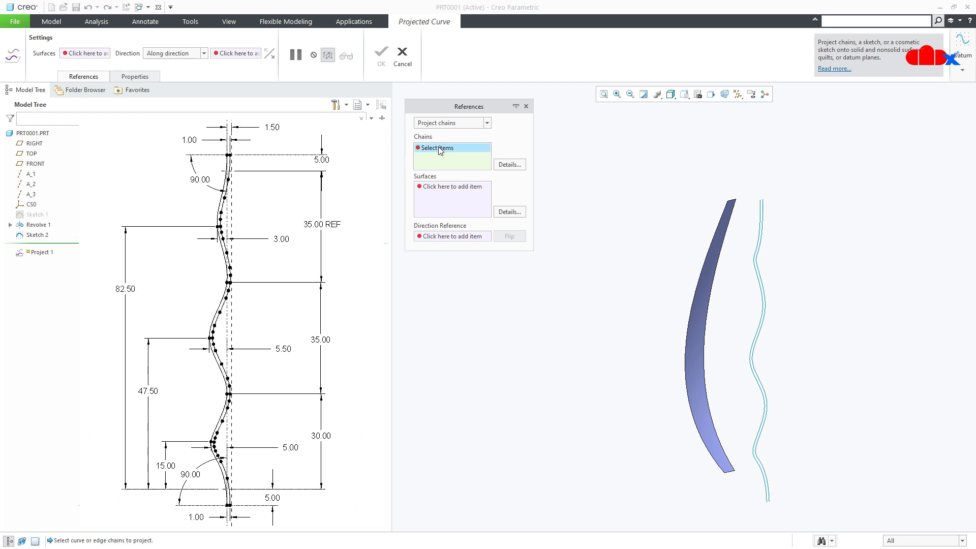
left_click(763, 312)
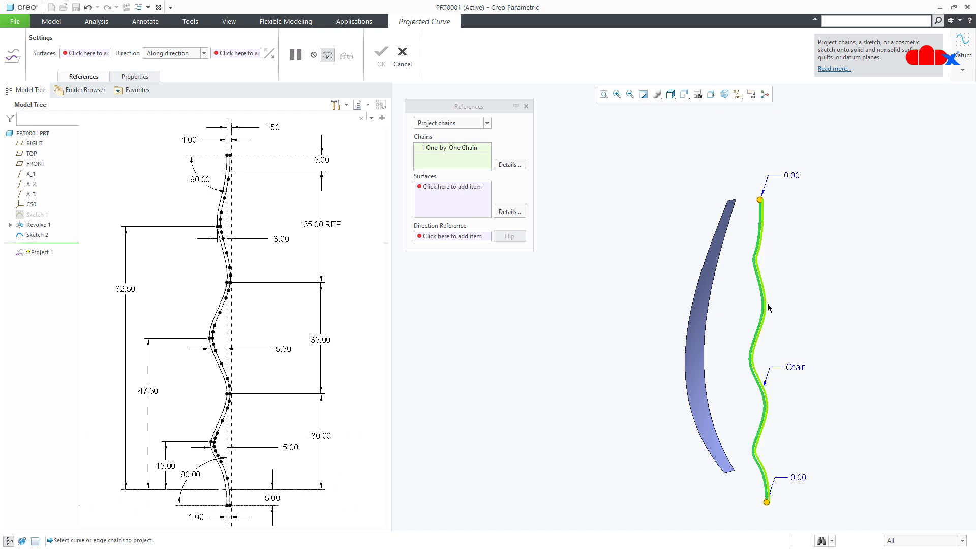
left_click(767, 307)
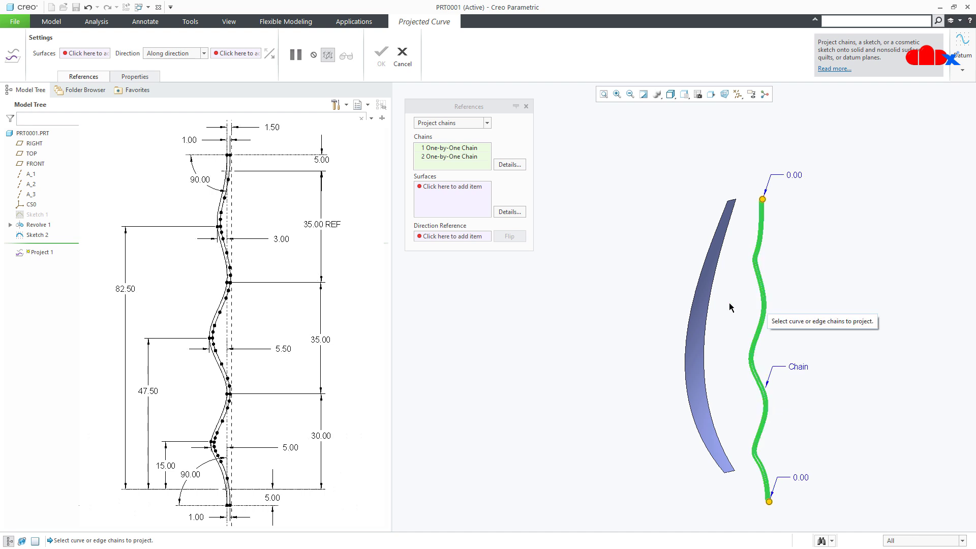
left_click(461, 190)
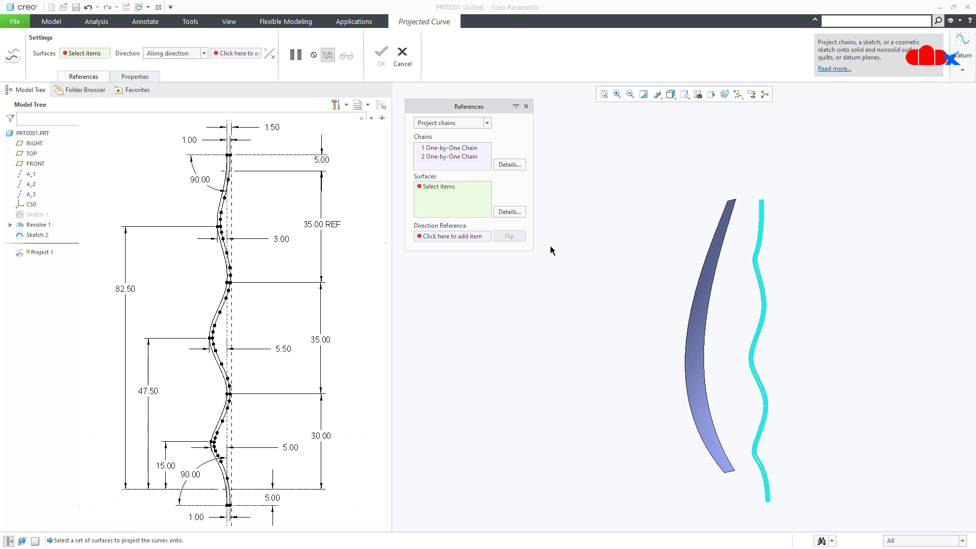
left_click(693, 371)
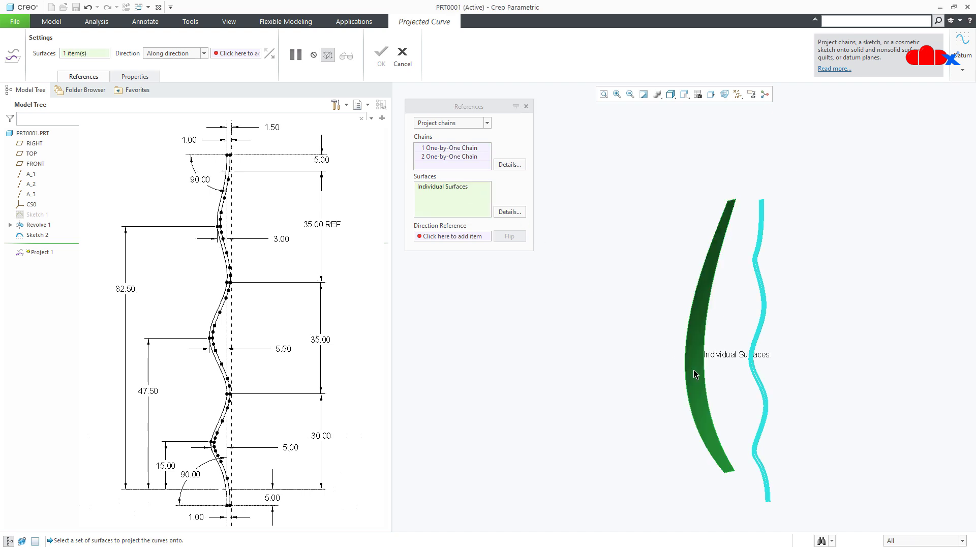
Show the datum planes and complete the projection along the direction of the RIGHT plane.
left_click(738, 94)
left_click(741, 152)
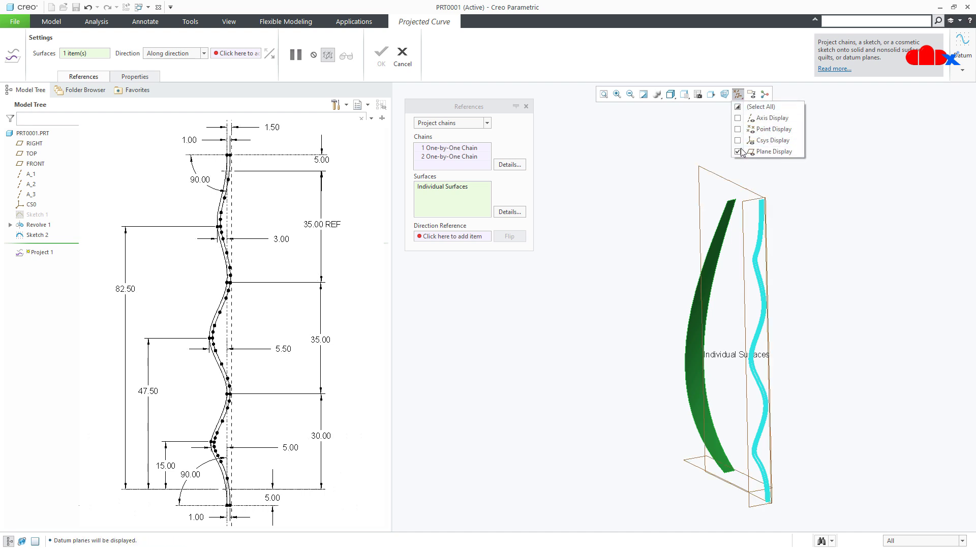
middle_click(633, 234)
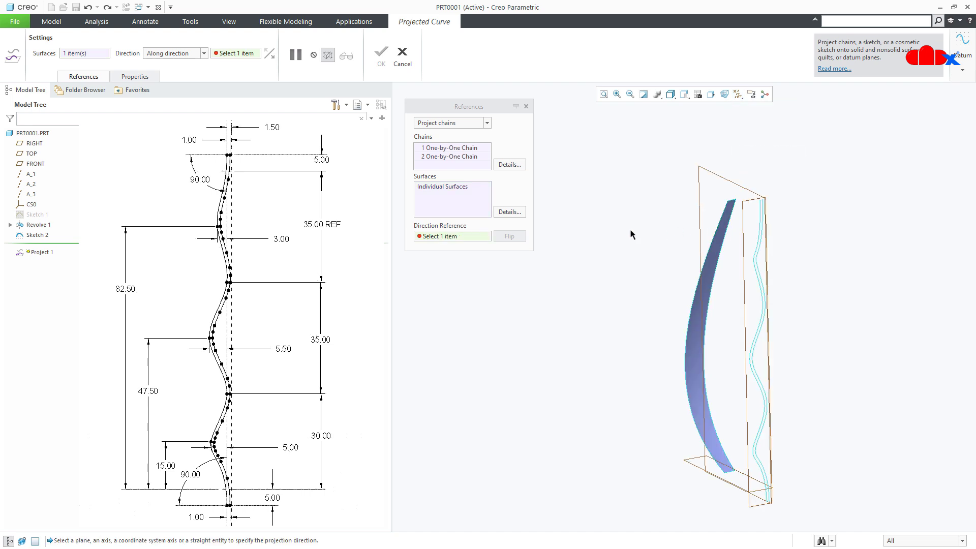
left_click(452, 237)
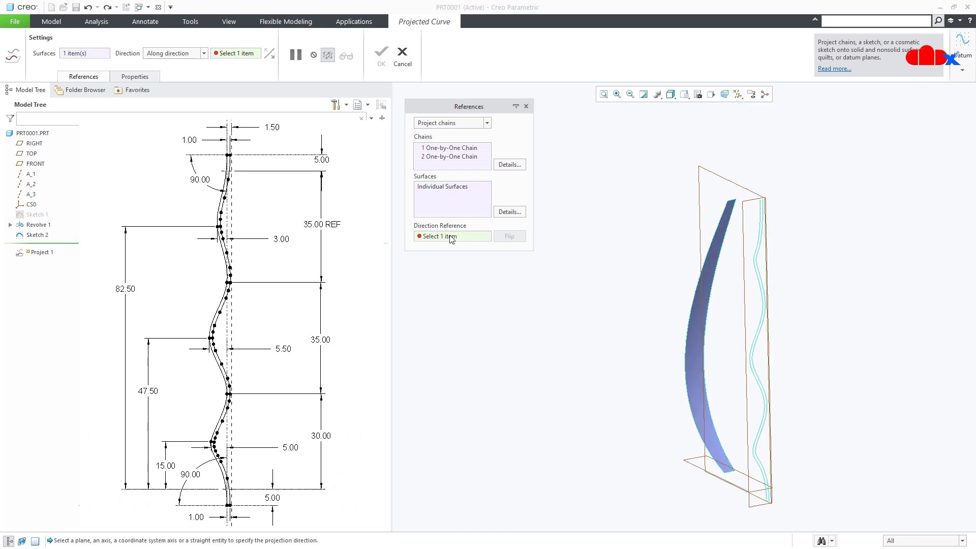
left_click(746, 297)
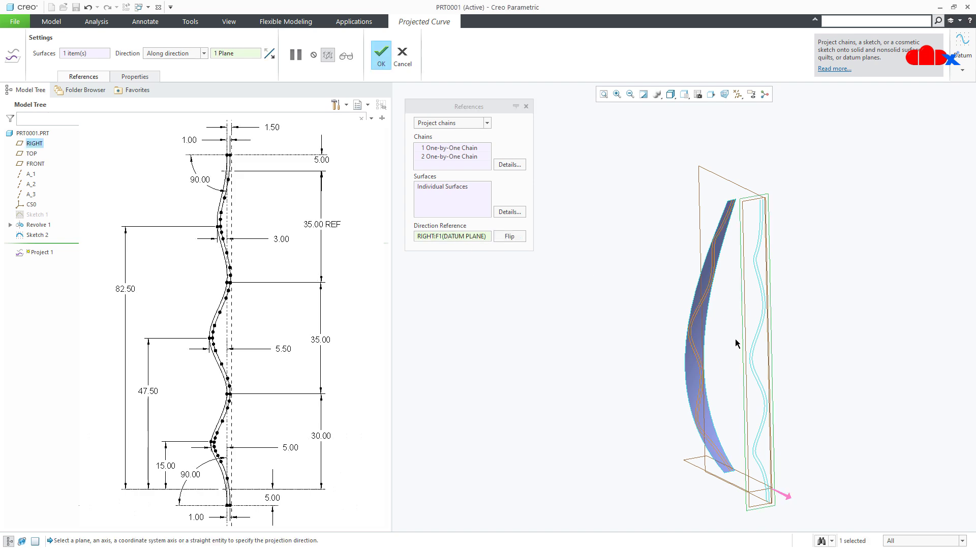
scroll(737, 338, "up", 5)
mouse_move(702, 327)
middle_mouse_down()
mouse_move(706, 313)
mouse_move(730, 316)
mouse_move(743, 338)
mouse_move(772, 253)
mouse_move(817, 266)
mouse_move(715, 243)
middle_mouse_up()
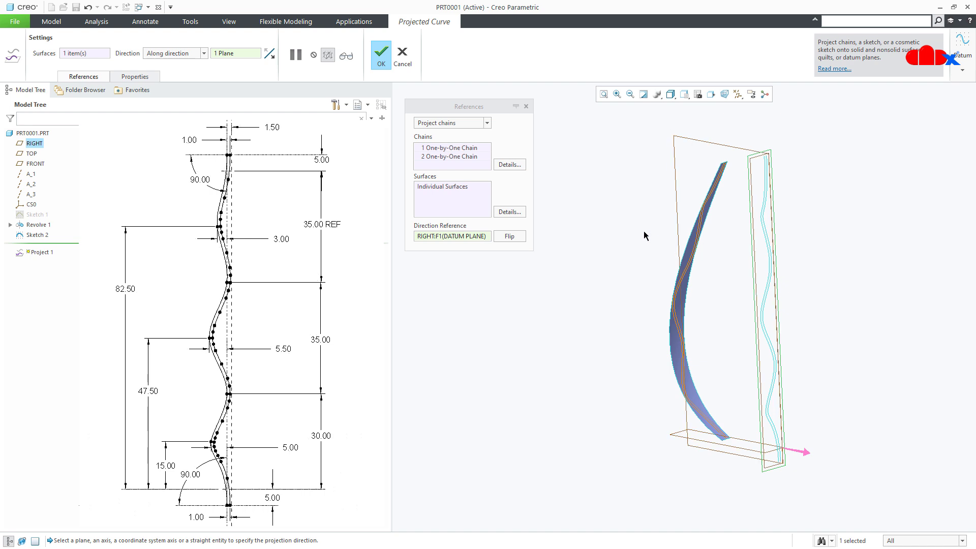
left_click(383, 60)
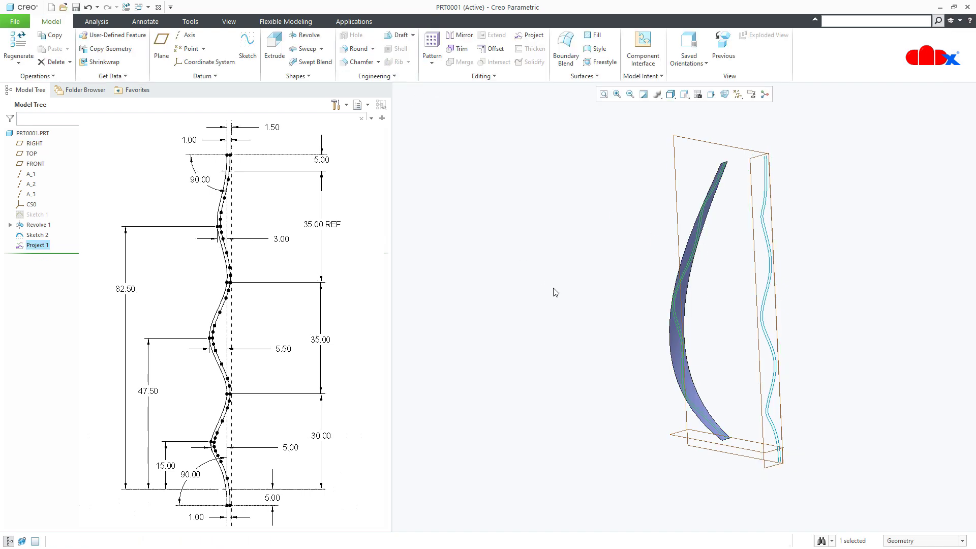
Mirror the projected curves about the FRONT plane.
middle_click_drag(756, 398, 829, 393)
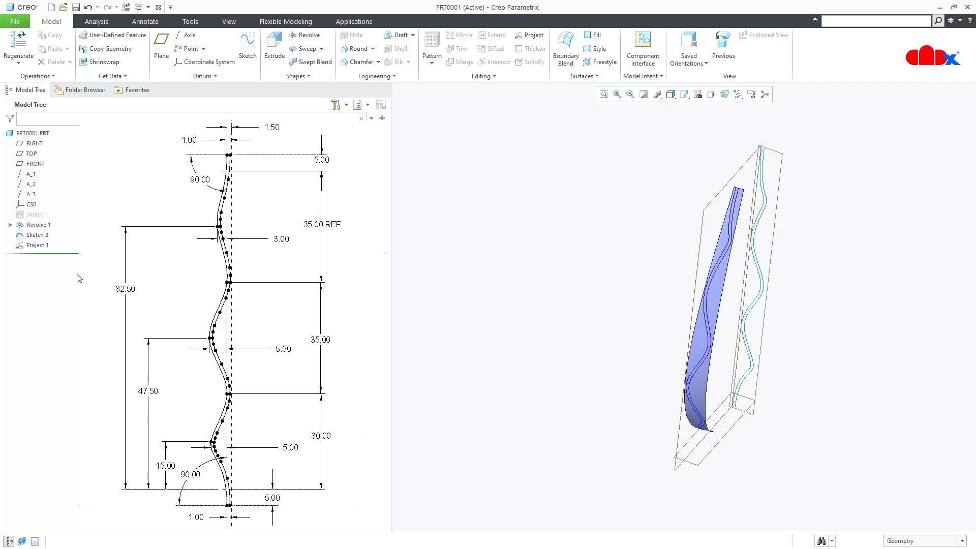
left_click(35, 245)
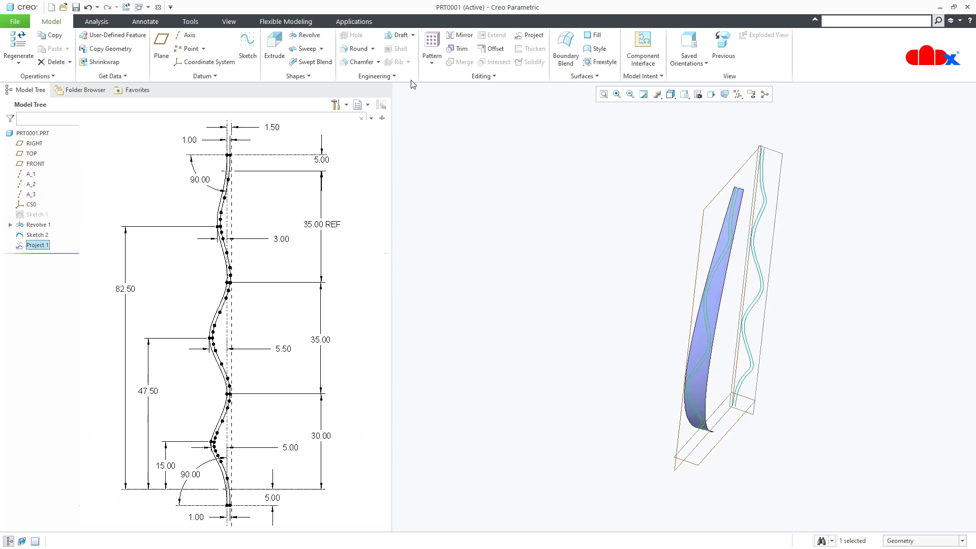
left_click(461, 36)
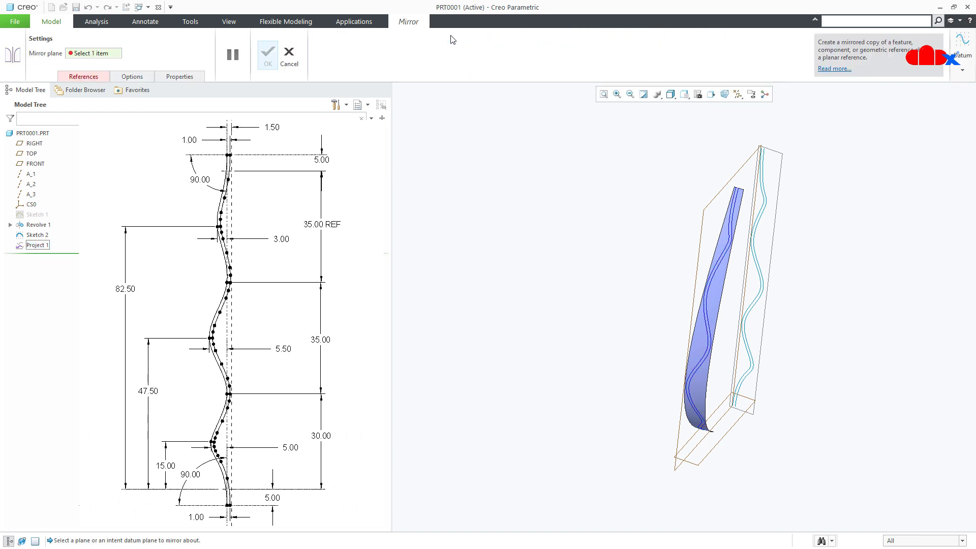
left_click(701, 225)
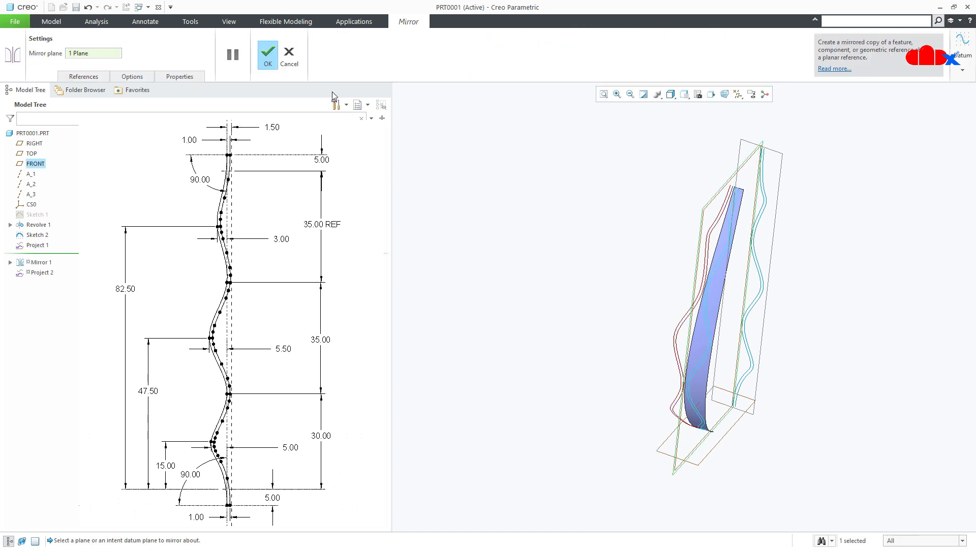
left_click(266, 56)
left_click(560, 313)
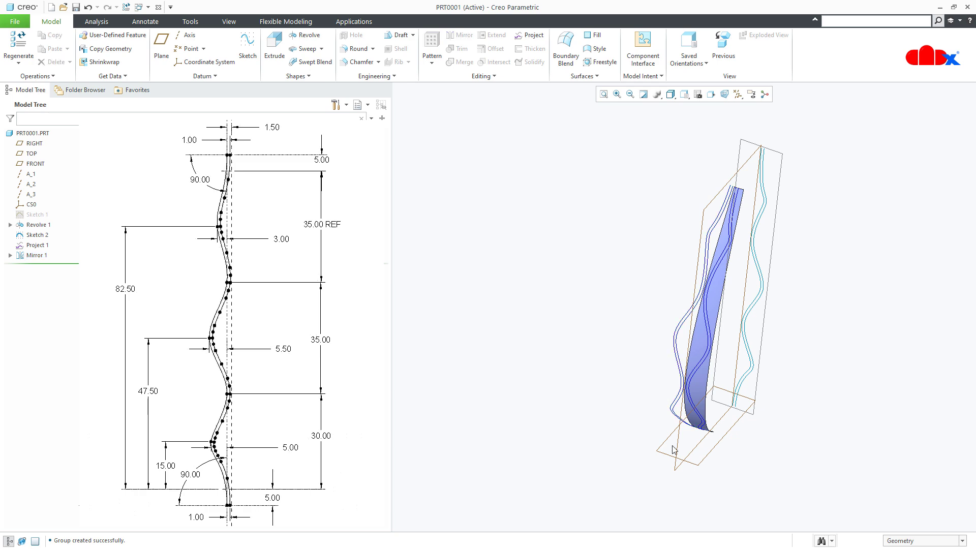
Hide Sketch 2 and the revolved strip so only the projected and mirrored curves are displayed.
scroll(755, 443, "up", 3)
middle_click_drag(754, 443, 748, 385)
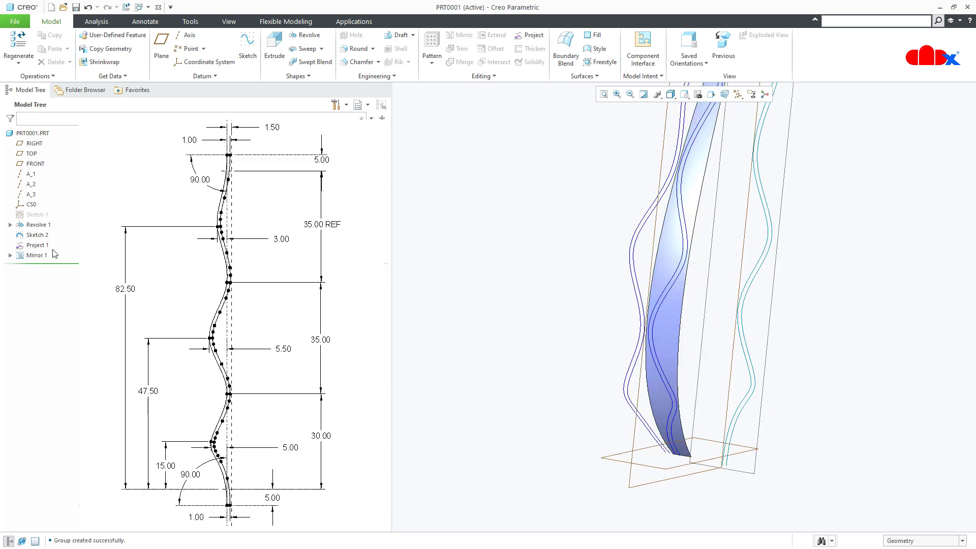
left_click(41, 238)
left_click(58, 204)
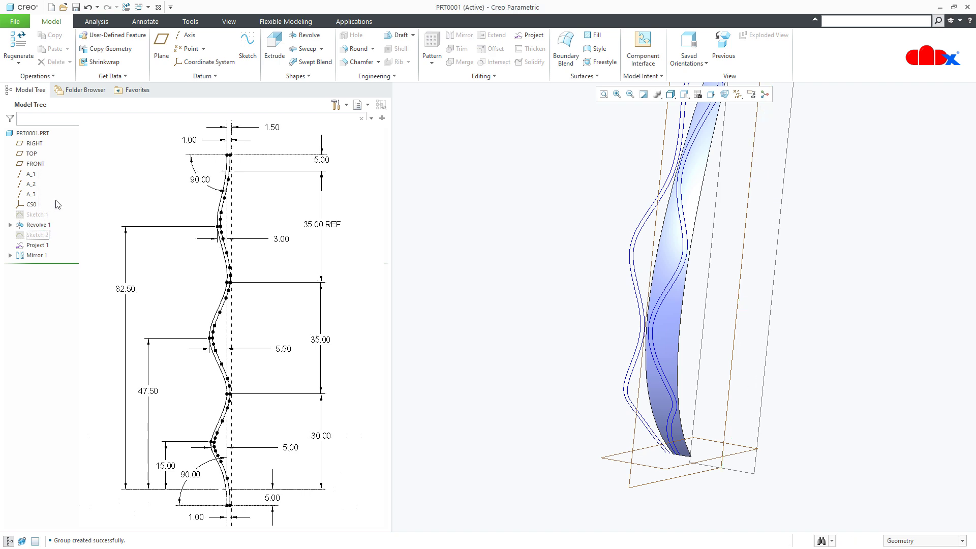
mouse_move(592, 409)
middle_mouse_down()
mouse_move(693, 322)
mouse_move(688, 371)
mouse_move(670, 364)
middle_mouse_up()
left_click(655, 343)
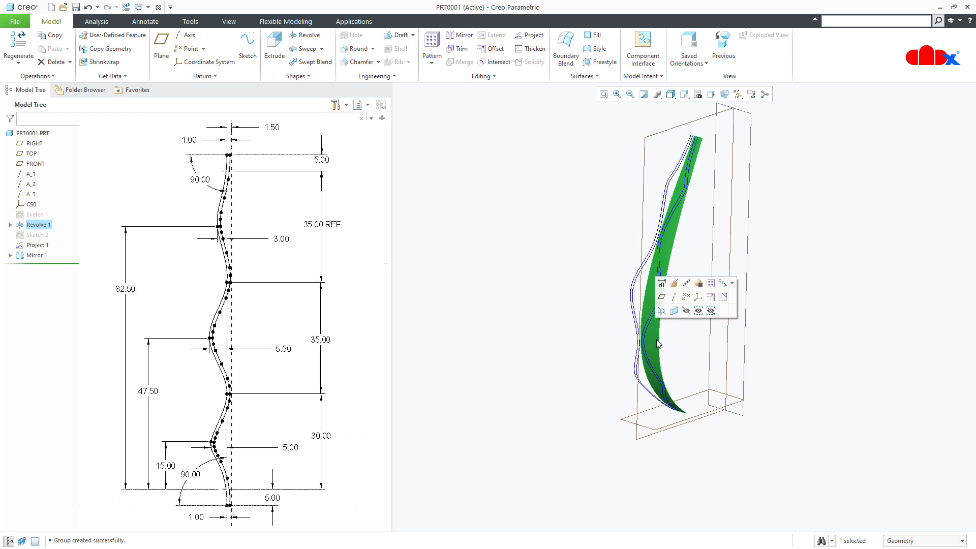
left_click(686, 311)
Turn on the display of datum axes.
mouse_move(798, 378)
middle_mouse_down()
mouse_move(754, 336)
mouse_move(754, 351)
mouse_move(737, 328)
mouse_move(706, 323)
mouse_move(722, 321)
middle_mouse_up()
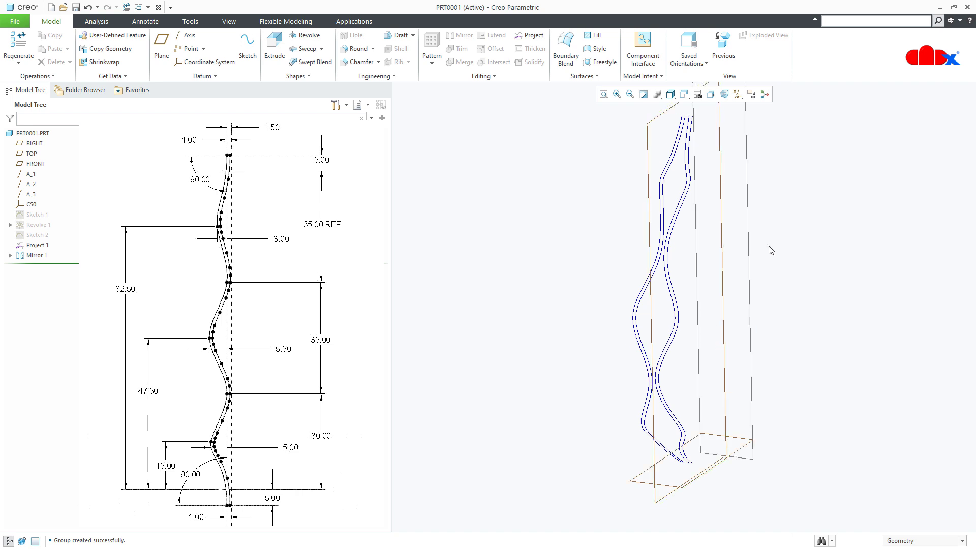
left_click(738, 95)
left_click(743, 119)
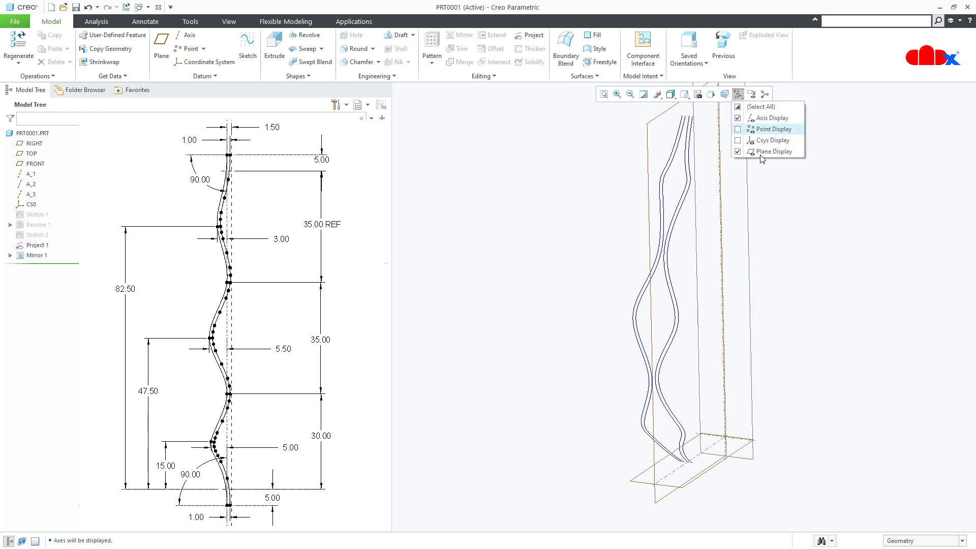
middle_click_drag(783, 202, 664, 307)
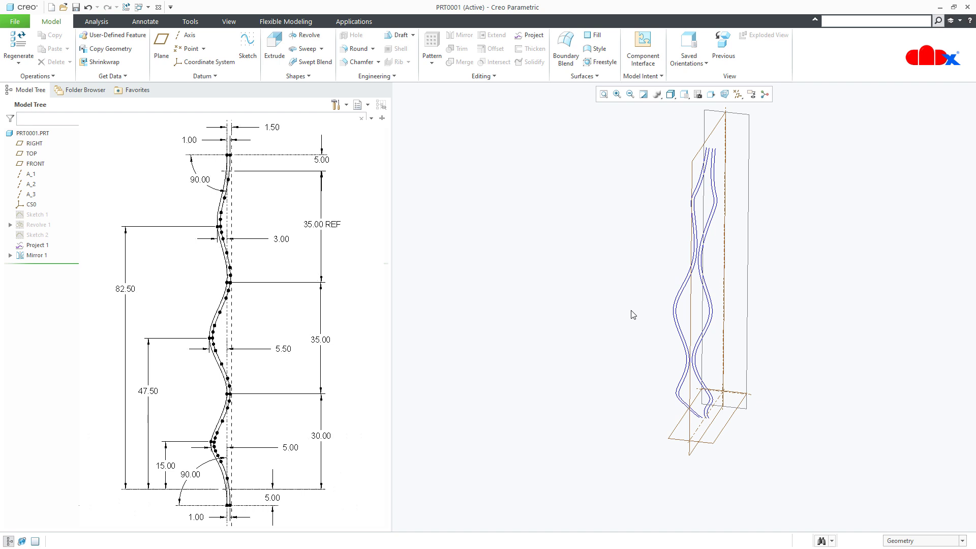
Create a datum plane through axis A_2, rotated 10 degrees from the FRONT plane.
left_click(161, 45)
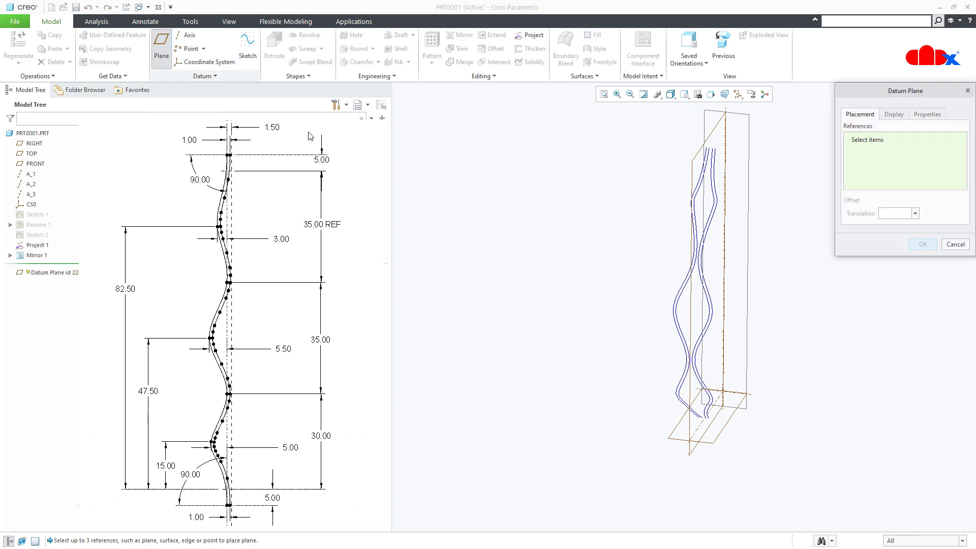
left_click(725, 250)
scroll(732, 277, "up", 3)
middle_click_drag(732, 283, 714, 207)
left_click(711, 202, "ctrl")
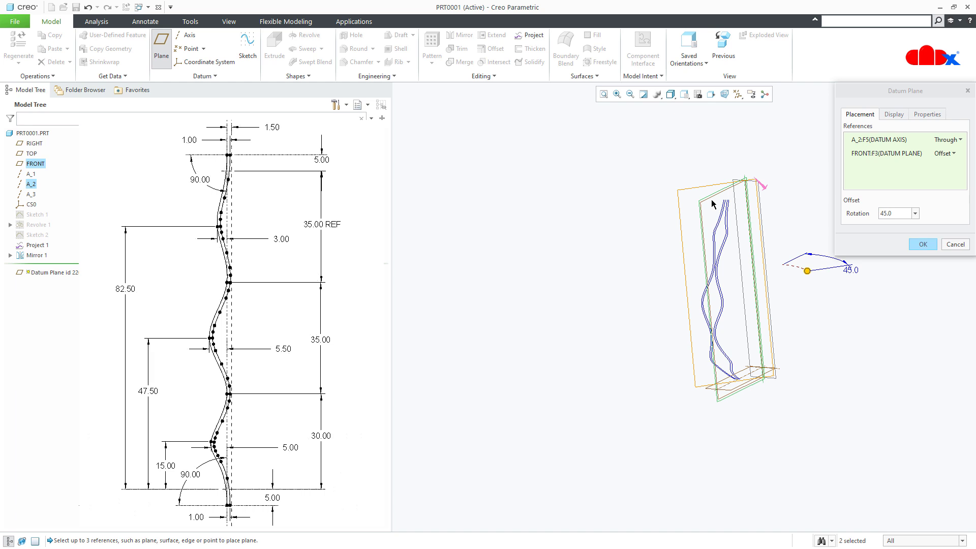
middle_click_drag(737, 268, 758, 294)
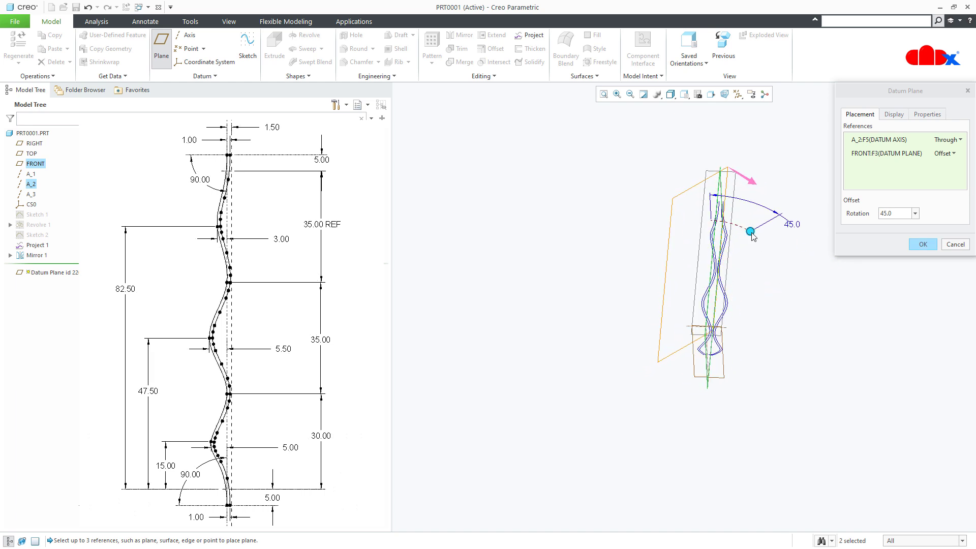
left_click_drag(752, 234, 739, 212)
double_click(755, 202)
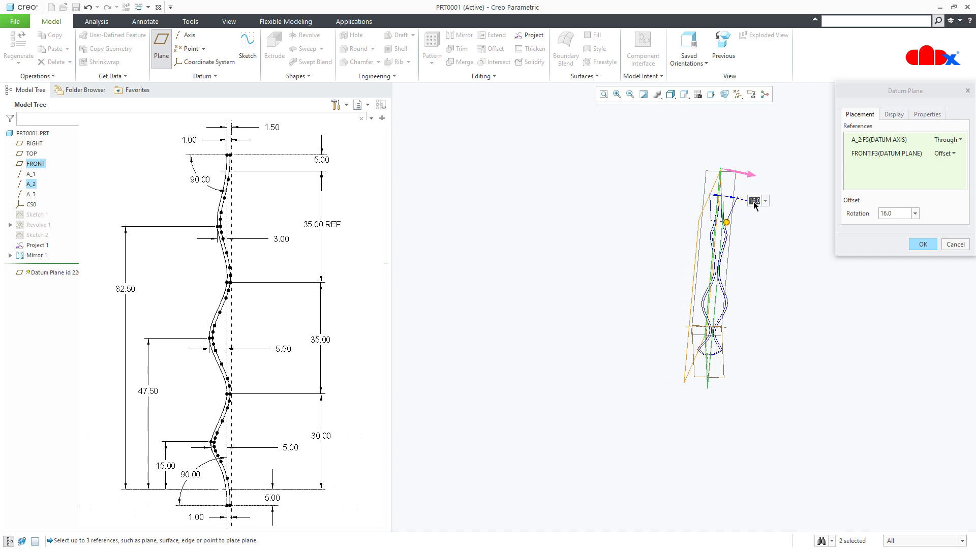
type("10")
key("Return")
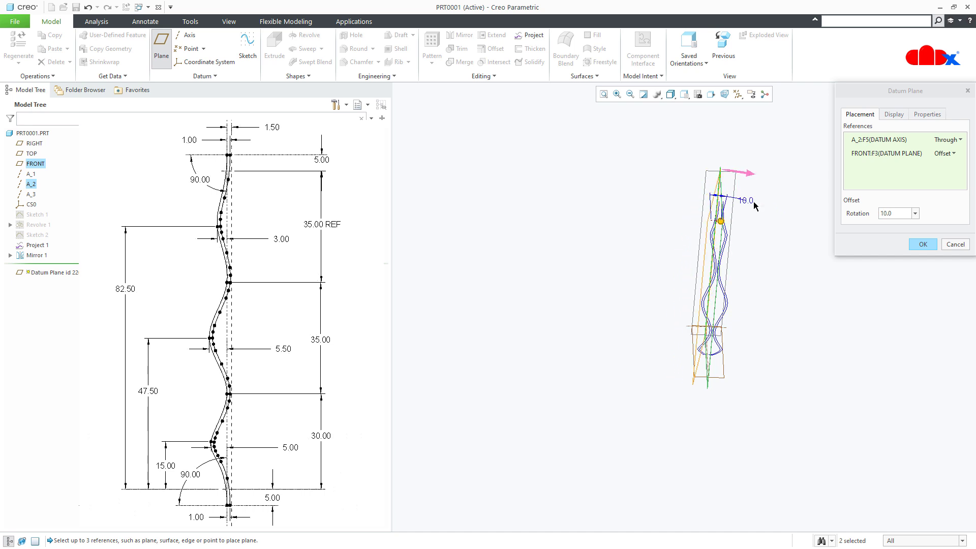
left_click(923, 244)
left_click(766, 331)
Mirror the Mirror 1 curves about the new datum plane DTM1.
middle_click_drag(765, 330, 711, 354)
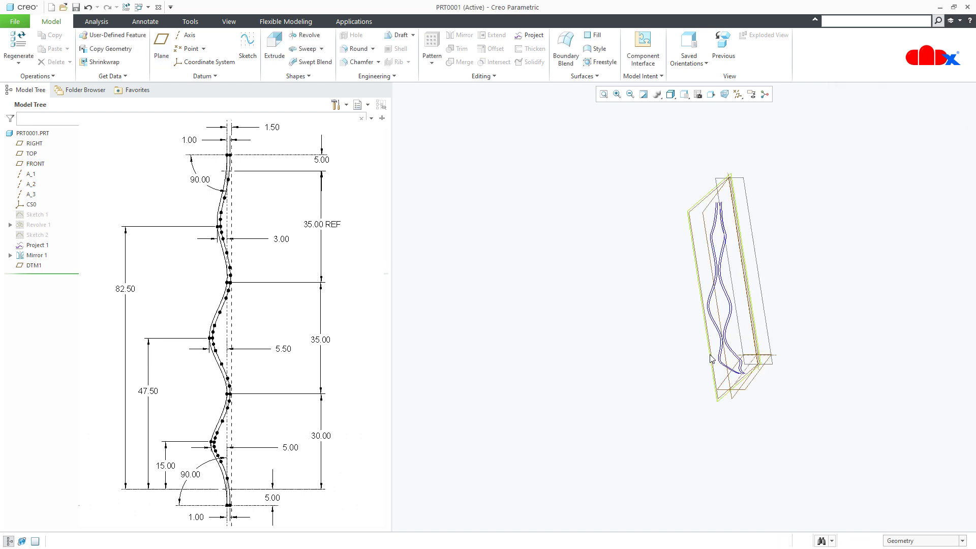
left_click(33, 256)
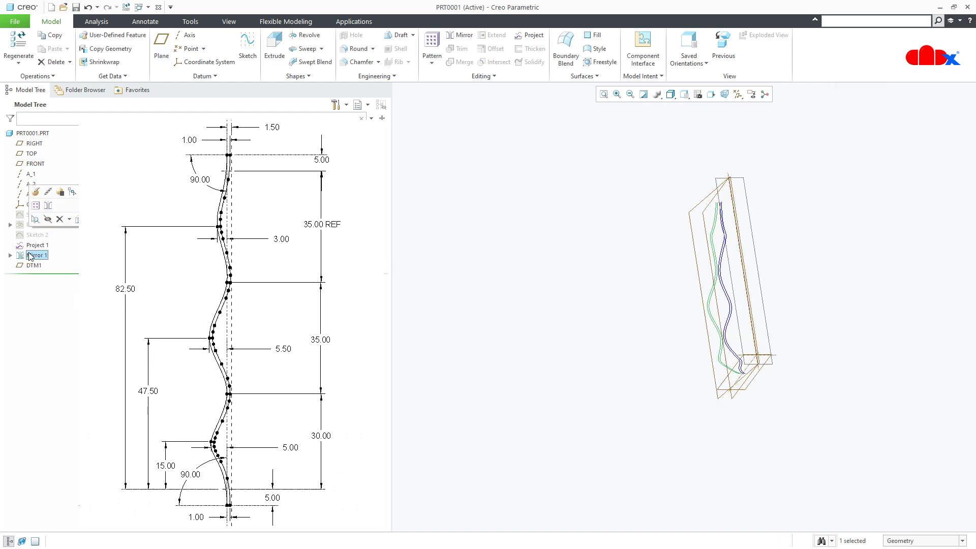
left_click(49, 206)
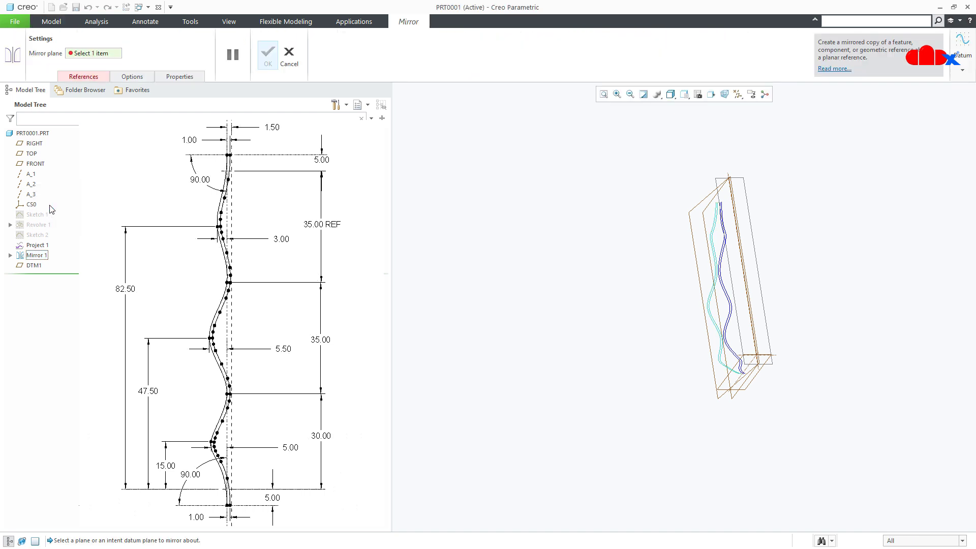
left_click(713, 367)
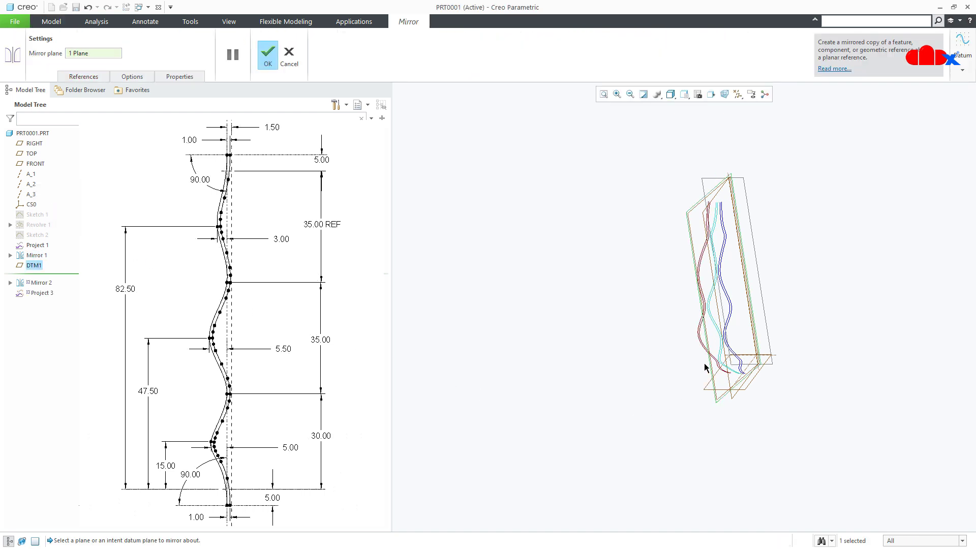
left_click(269, 54)
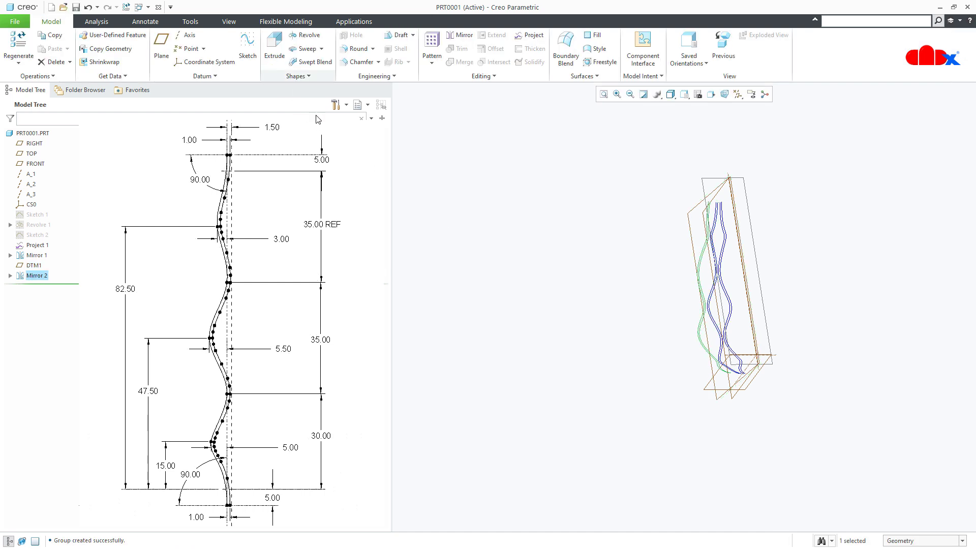
left_click(521, 303)
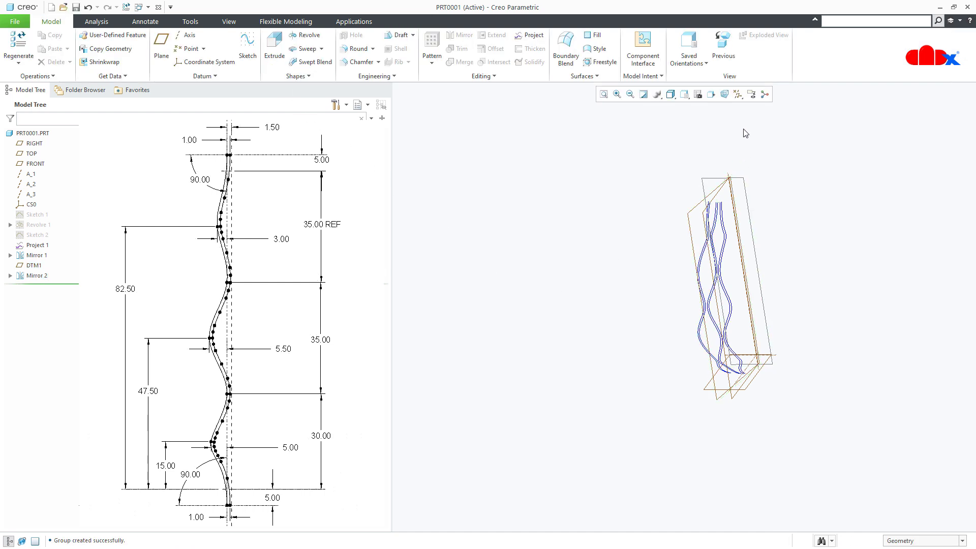
Turn off the display of all datum planes, axes, points and coordinate systems.
left_click(737, 95)
left_click(738, 107)
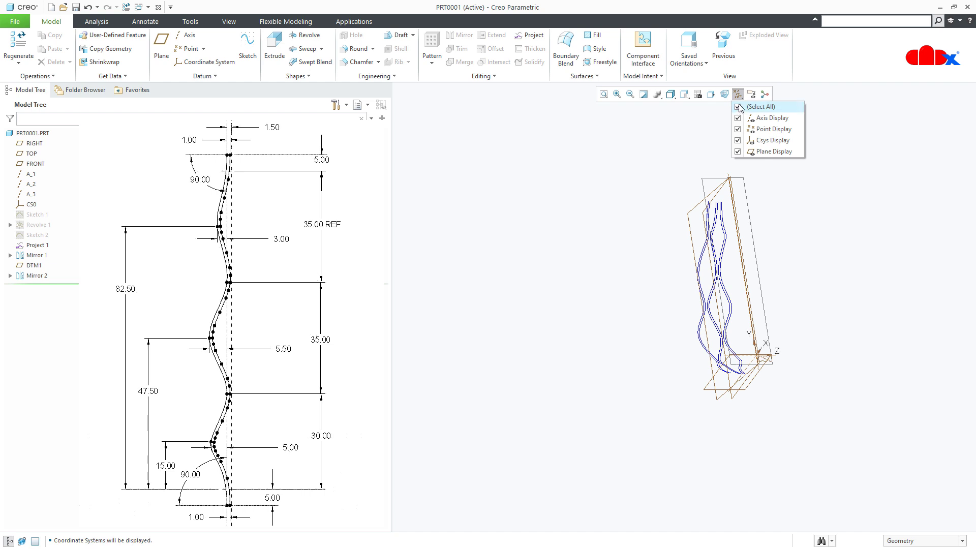
left_click(739, 108)
Start a boundary blend in the first direction between the facing inner curves of the original projected pair and the first mirrored pair.
scroll(757, 371, "down", 3)
middle_click_drag(757, 370, 736, 320)
scroll(744, 304, "up", 1)
scroll(756, 224, "down", 3)
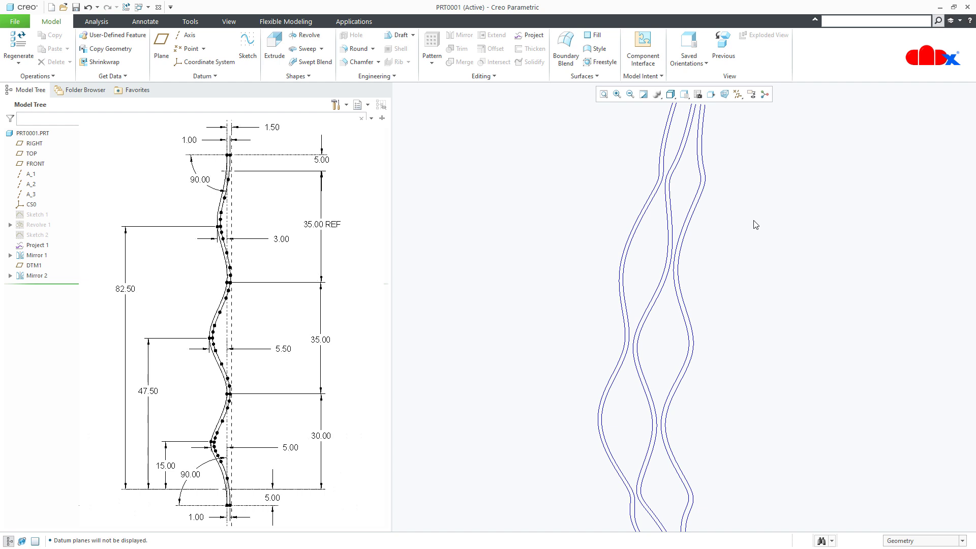
scroll(716, 361, "up", 2)
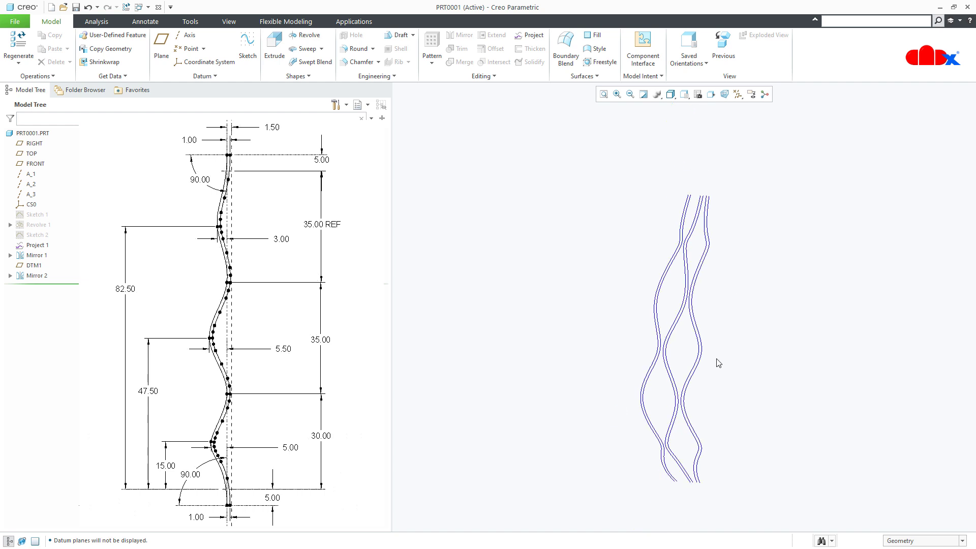
left_click(566, 56)
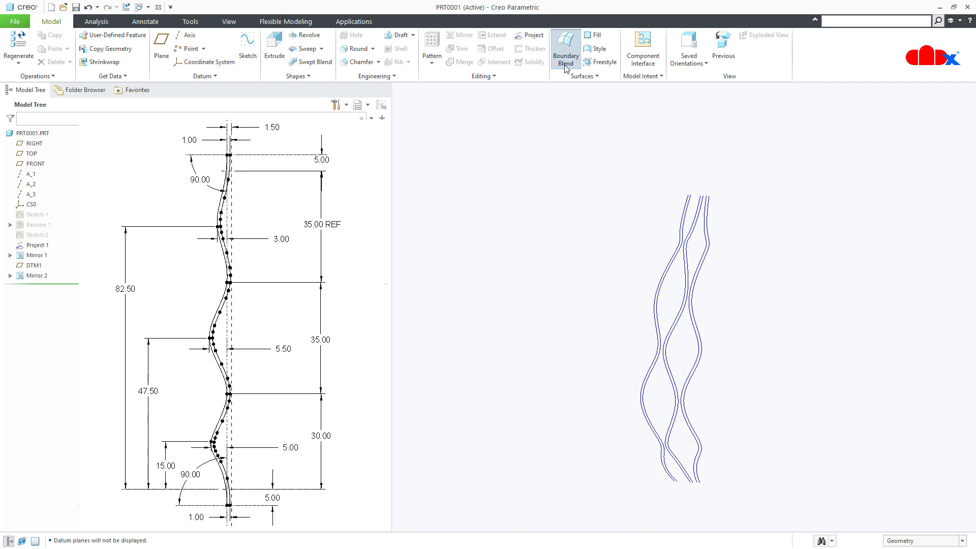
scroll(674, 207, "down", 3)
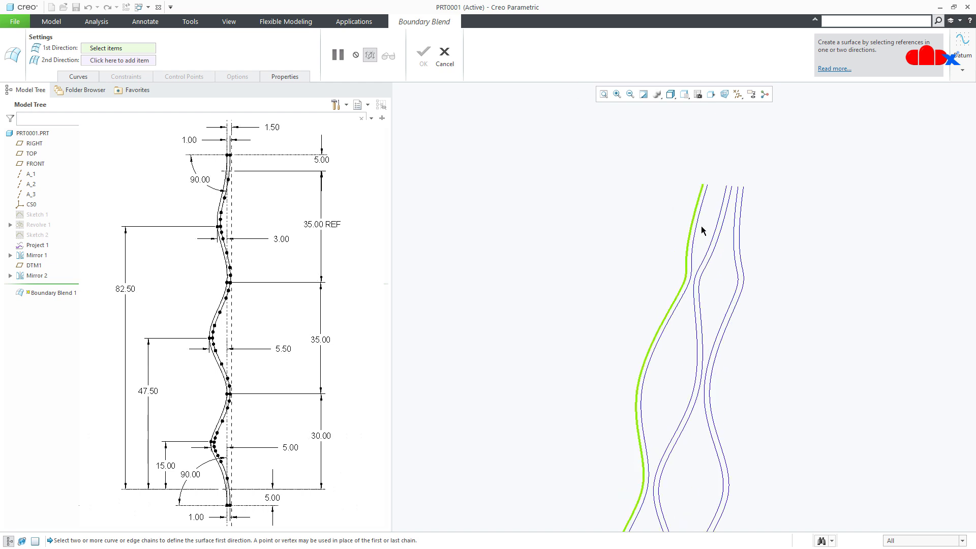
left_click(736, 252)
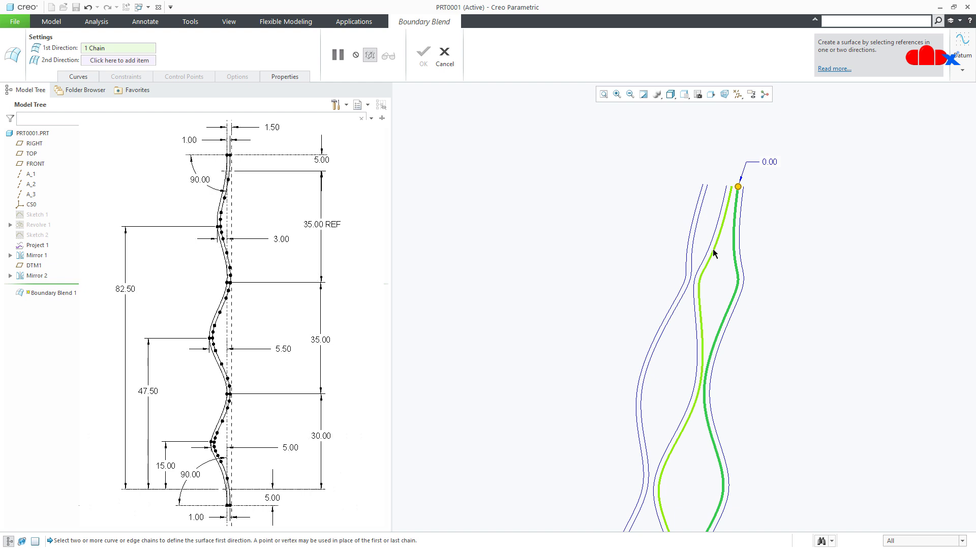
left_click(713, 251, "ctrl")
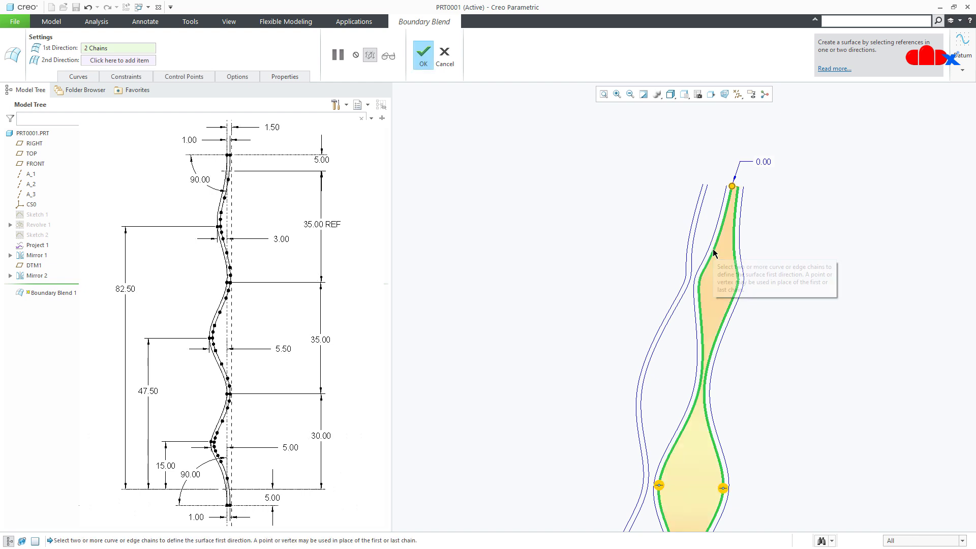
Set the boundary condition of both chains in the blend to Normal.
scroll(713, 248, "up", 2)
scroll(717, 424, "down", 3)
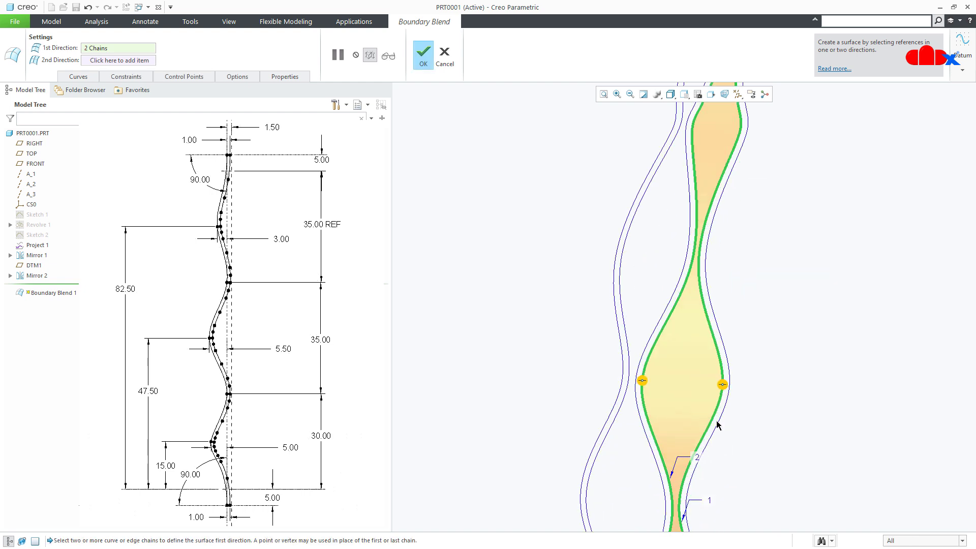
right_click(724, 386)
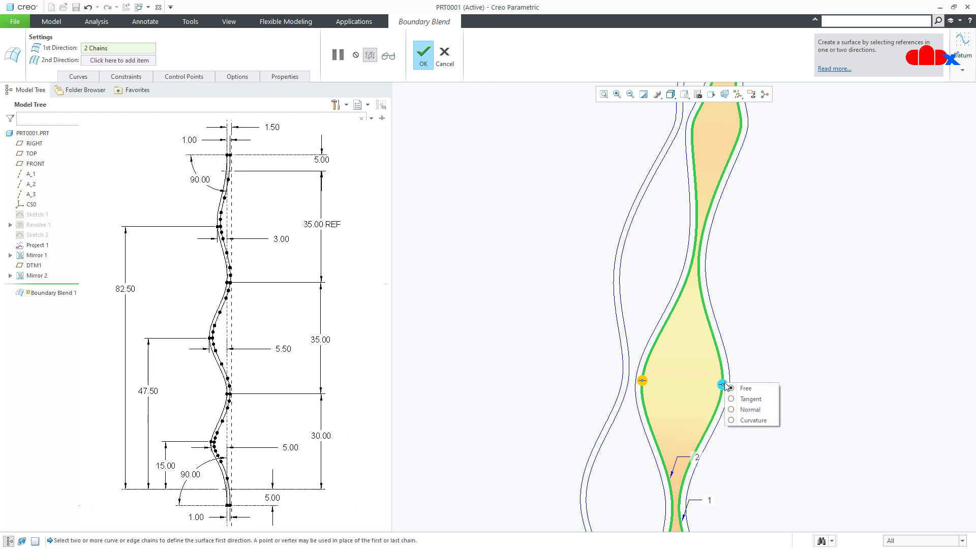
left_click(744, 409)
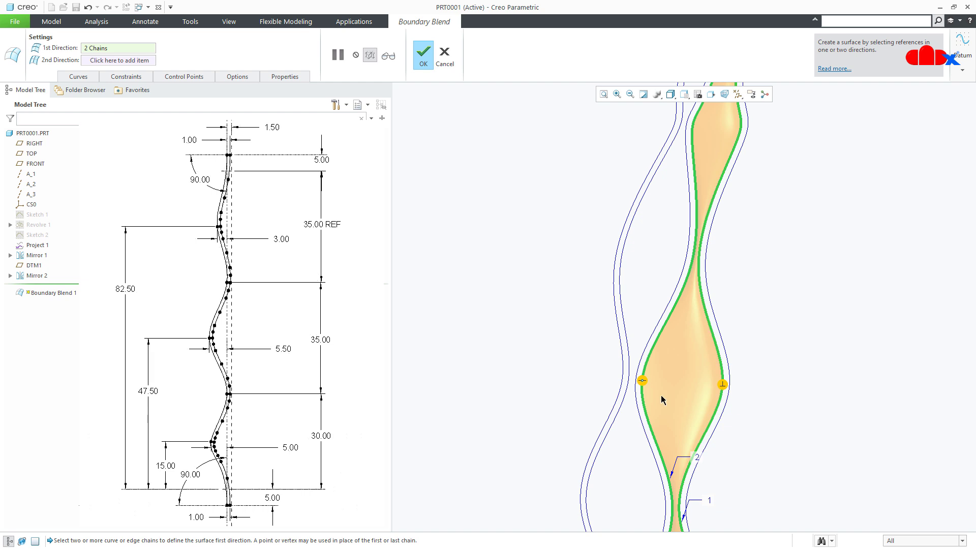
right_click(642, 380)
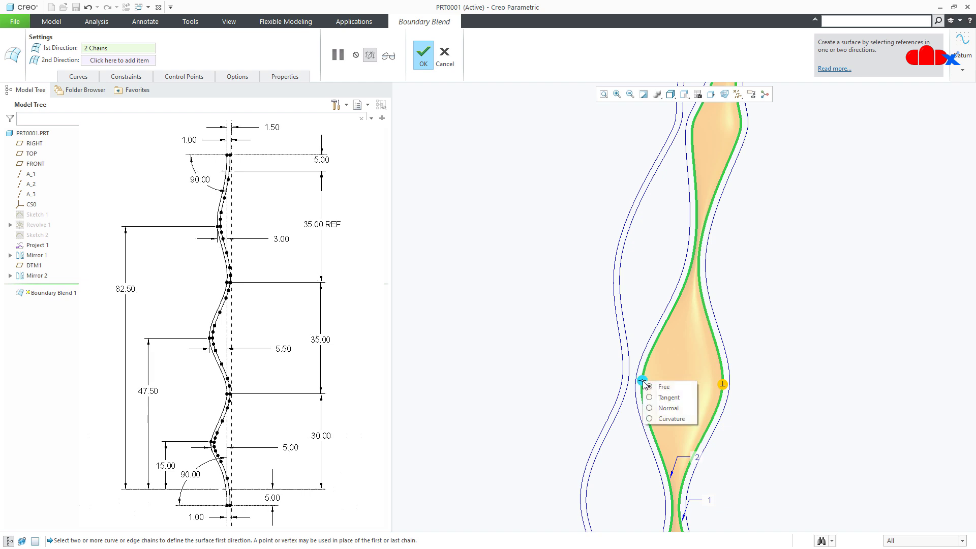
left_click(659, 405)
Preview the blended surface from another angle, then resume editing the boundary blend.
middle_click_drag(670, 389, 621, 375)
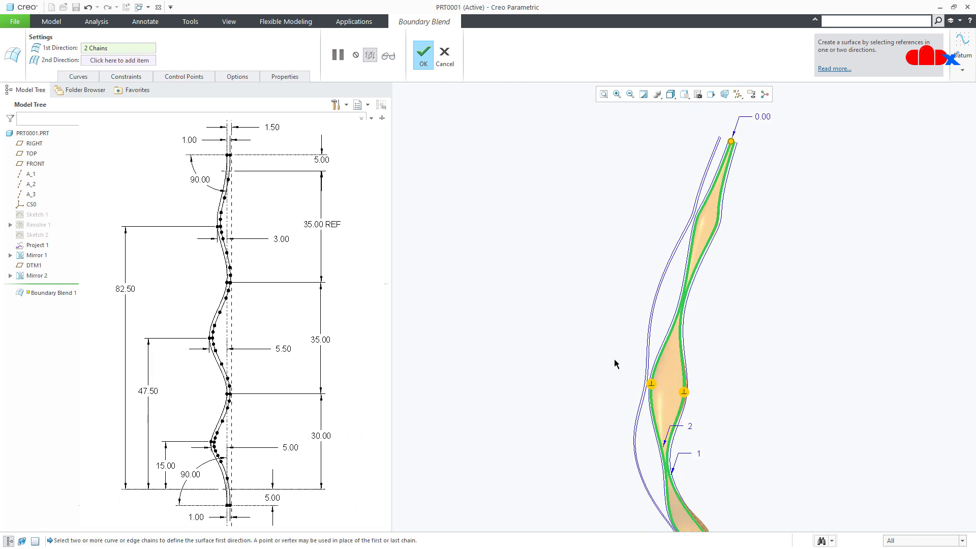
left_click(388, 55)
mouse_move(681, 439)
middle_mouse_down()
mouse_move(719, 394)
mouse_move(708, 351)
mouse_move(676, 340)
mouse_move(625, 402)
mouse_move(694, 388)
middle_mouse_up()
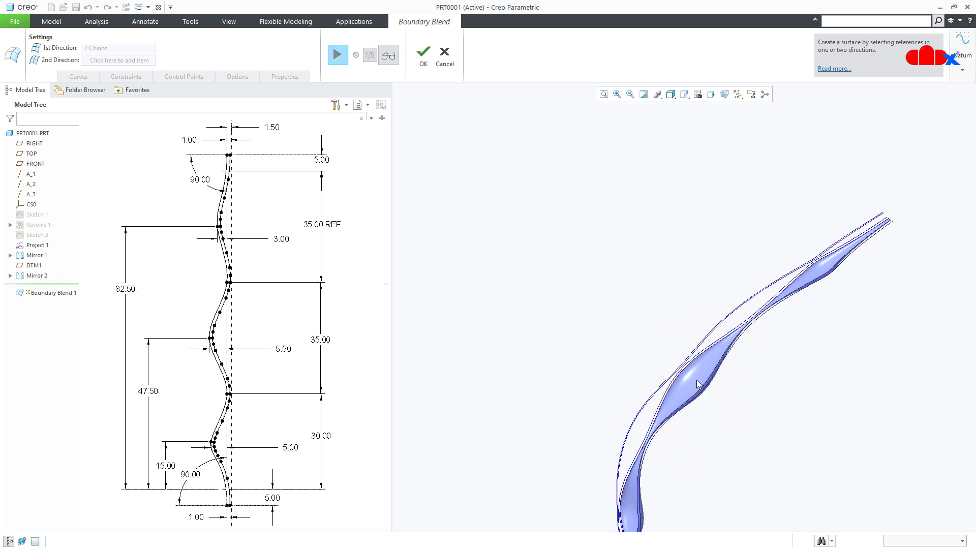
left_click(338, 56)
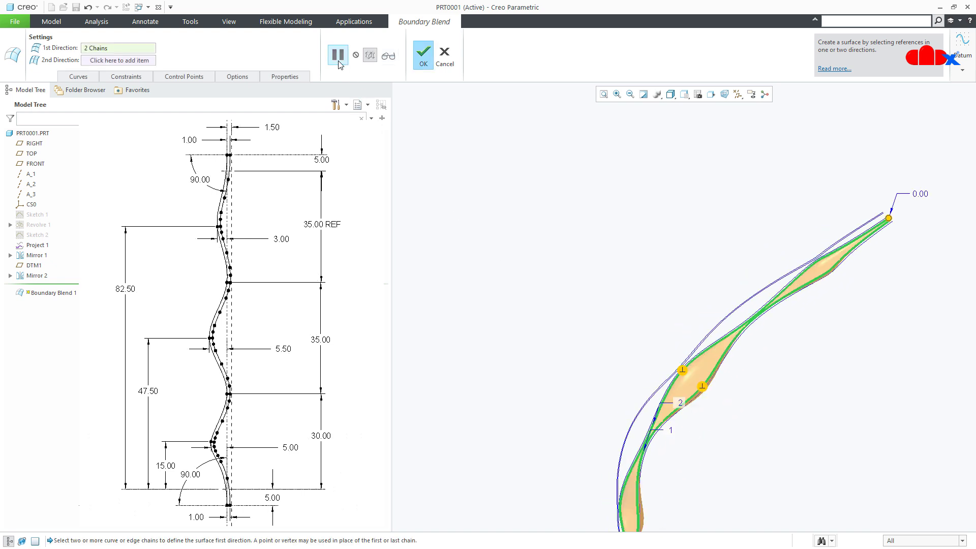
Set the constraint stretch value to 2 for both the first and last chains of the blend.
left_click(126, 77)
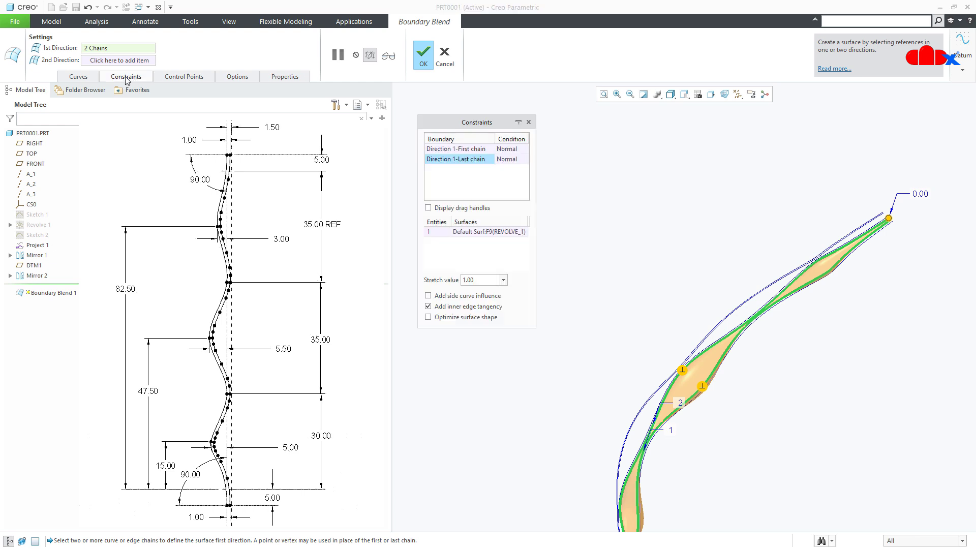
left_click(483, 150)
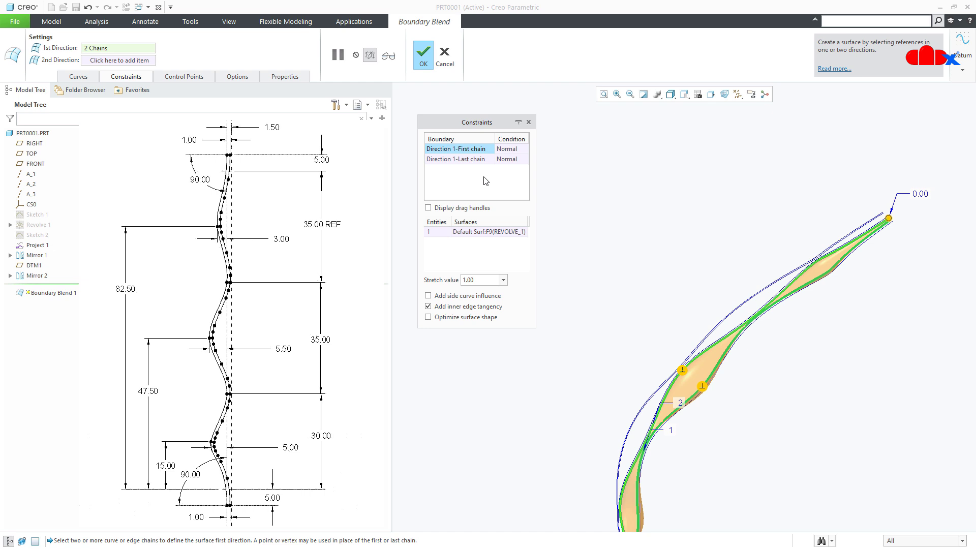
type("2")
key("Return")
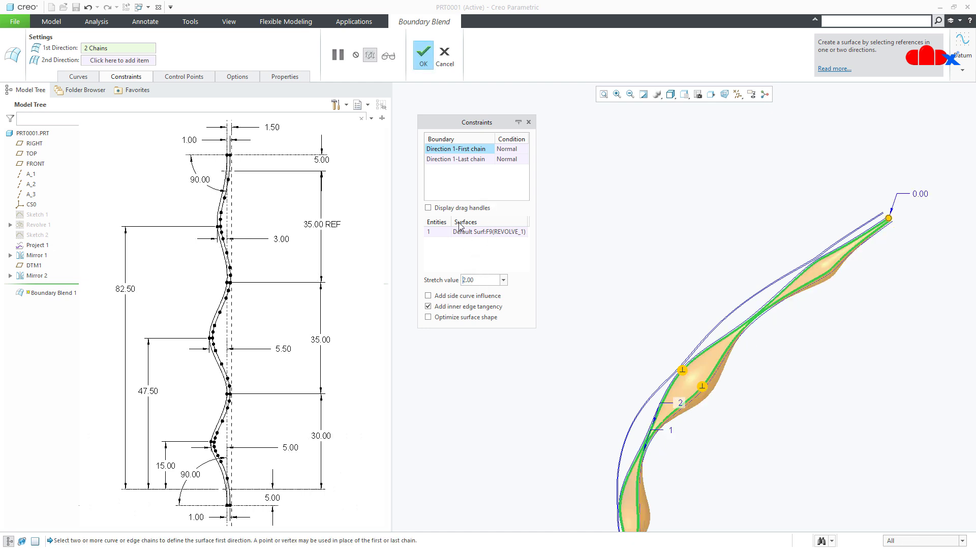
left_click(450, 159)
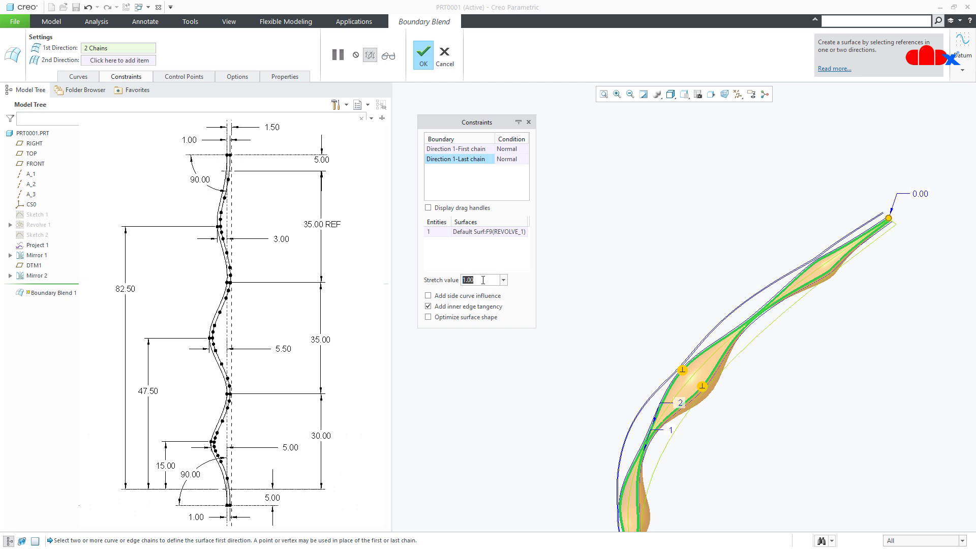
type("2")
key("Return")
Preview the more strongly bulged surface and complete the boundary blend.
mouse_move(758, 376)
middle_mouse_down()
mouse_move(779, 370)
mouse_move(802, 381)
middle_mouse_up()
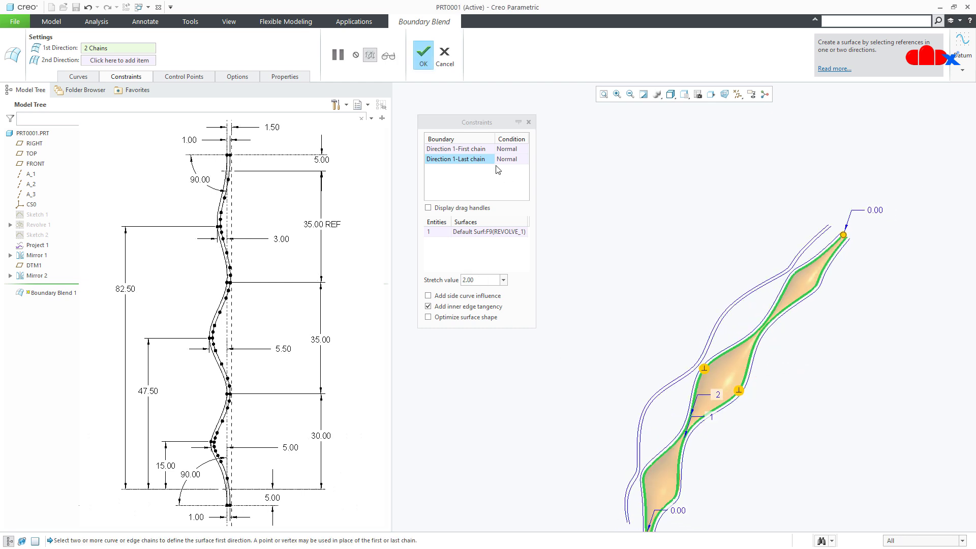
left_click(389, 56)
mouse_move(697, 395)
middle_mouse_down()
mouse_move(660, 436)
mouse_move(643, 421)
mouse_move(716, 413)
mouse_move(702, 408)
middle_mouse_up()
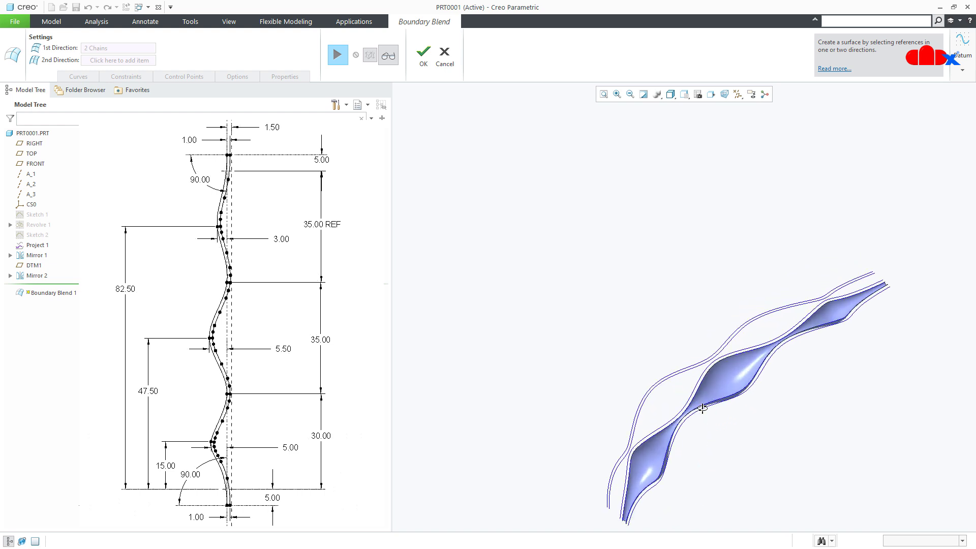
left_click(425, 62)
left_click(708, 420)
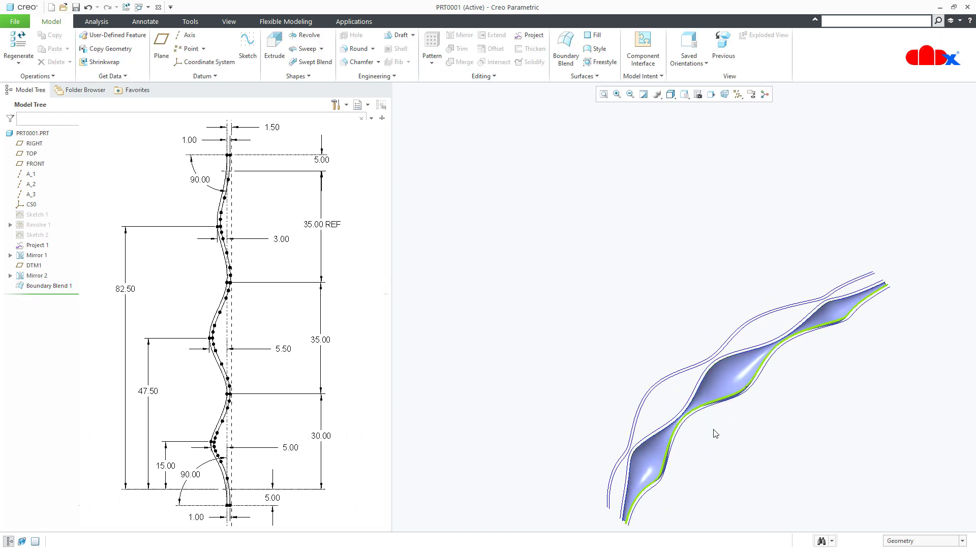
Start a second boundary blend between the two facing inner wavy curves of the open strip beside the first blended surface.
mouse_move(725, 457)
middle_mouse_down()
mouse_move(755, 405)
mouse_move(748, 451)
middle_mouse_up()
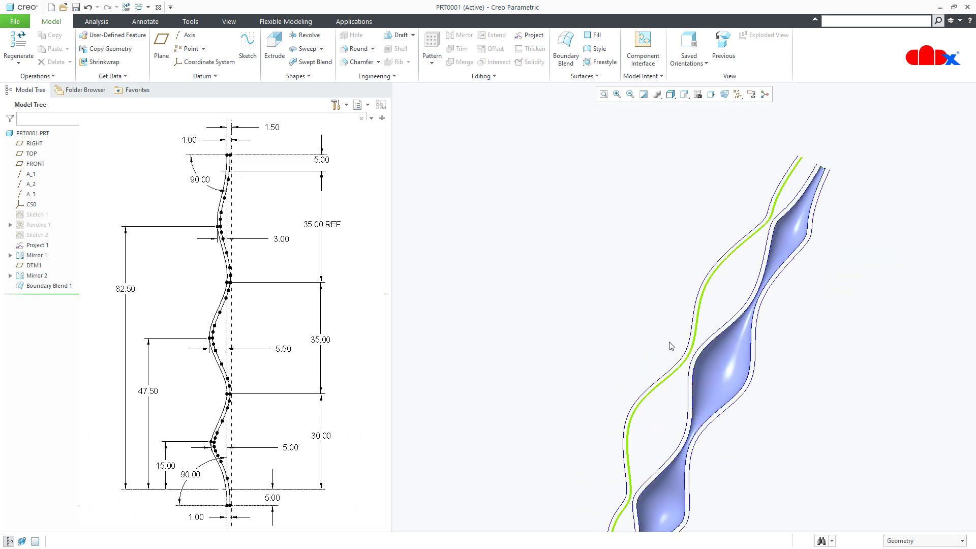
left_click(566, 50)
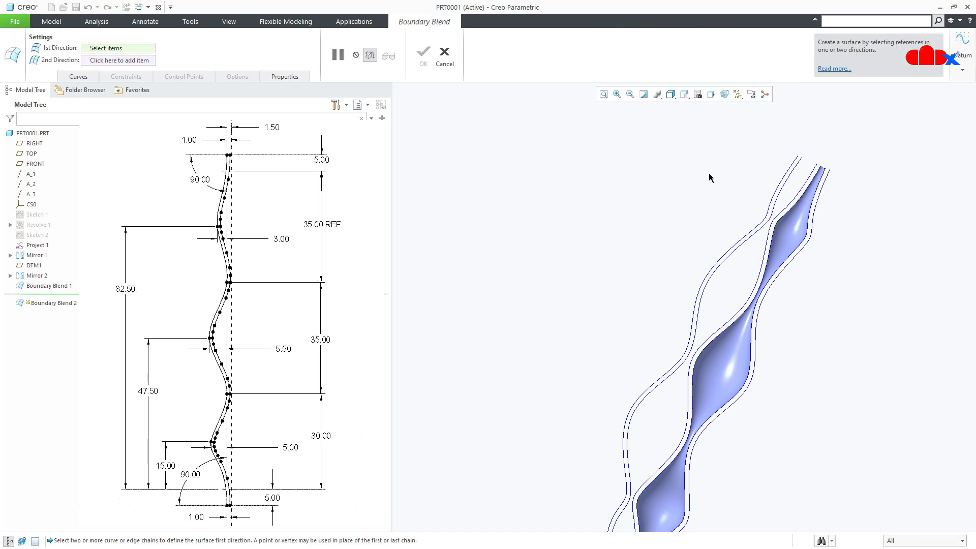
scroll(773, 206, "up", 3)
left_click(791, 225)
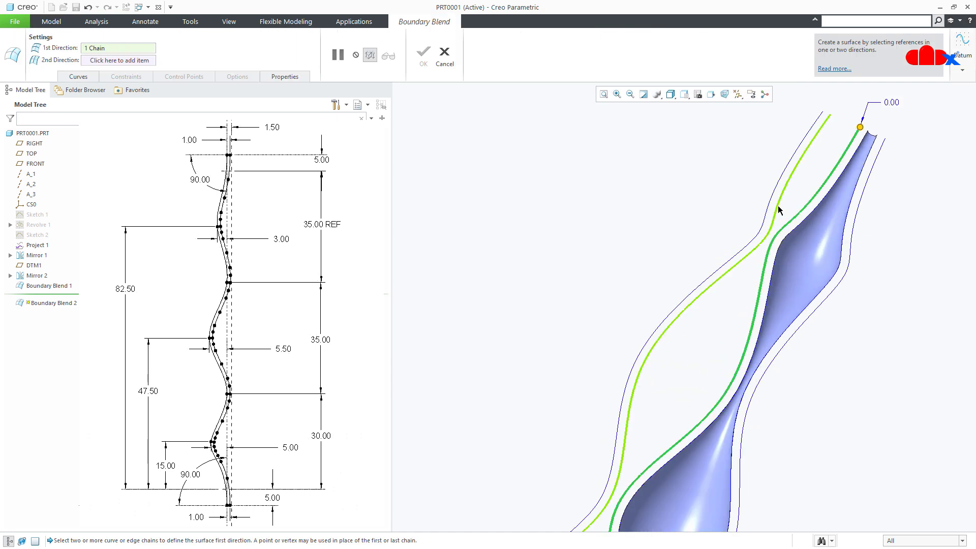
left_click(778, 206)
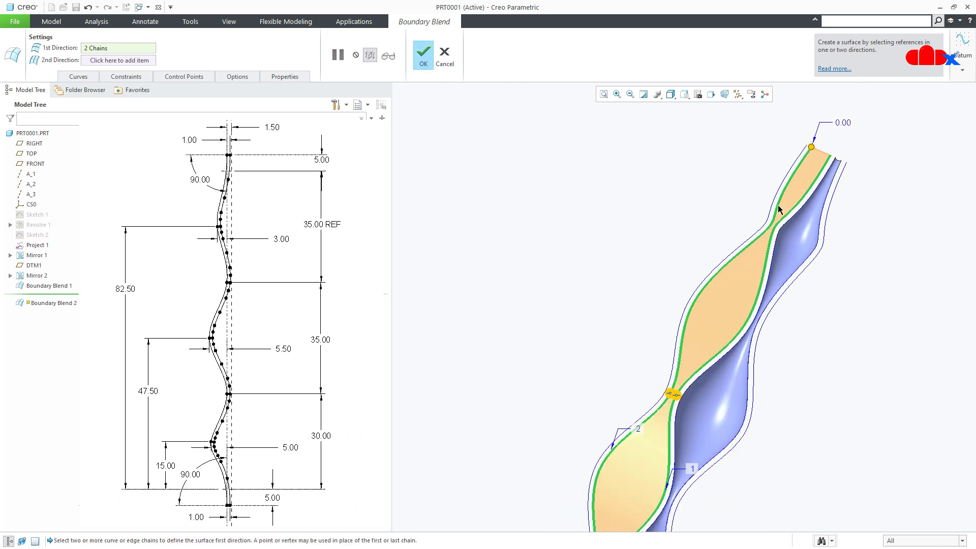
Set the boundary condition of the first and last chains of the second blend to Normal.
left_click(139, 79)
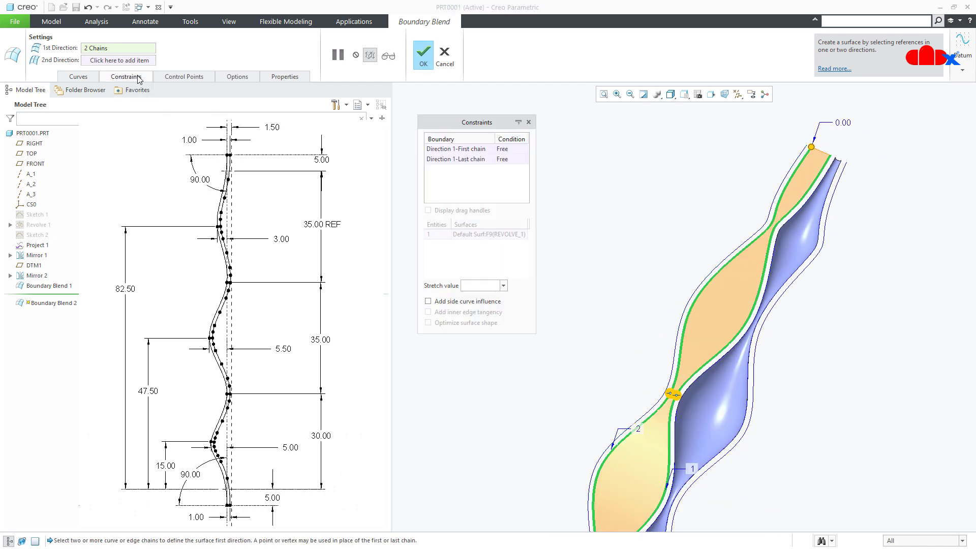
left_click(514, 149)
left_click(516, 149)
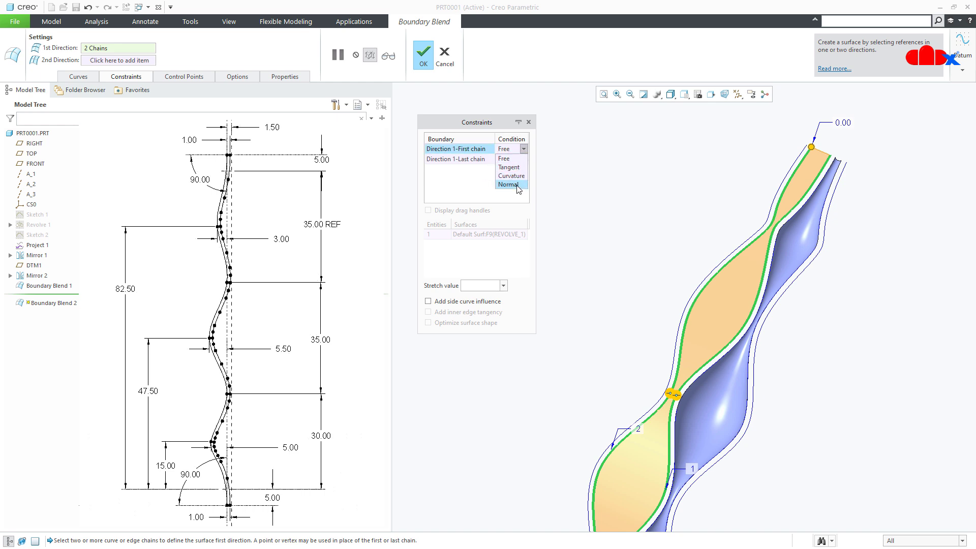
left_click(509, 184)
left_click(517, 159)
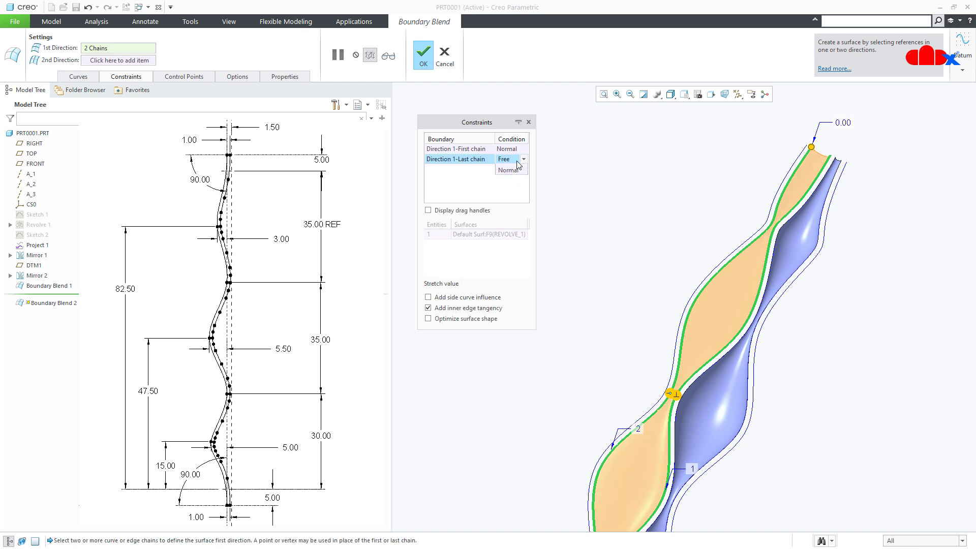
left_click(510, 192)
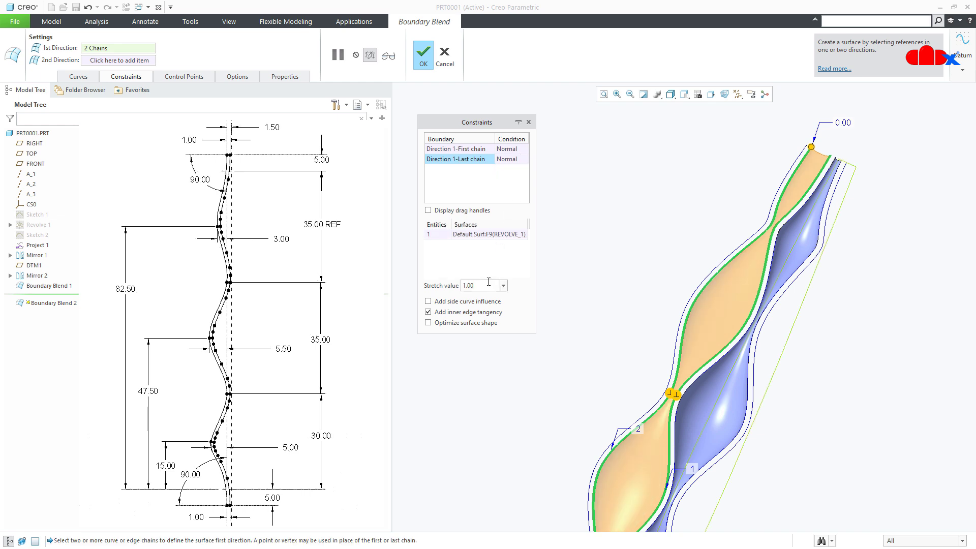
Give the last and first chains of the second blend a stretch value of 2 and complete the surface.
type("2")
key("Return")
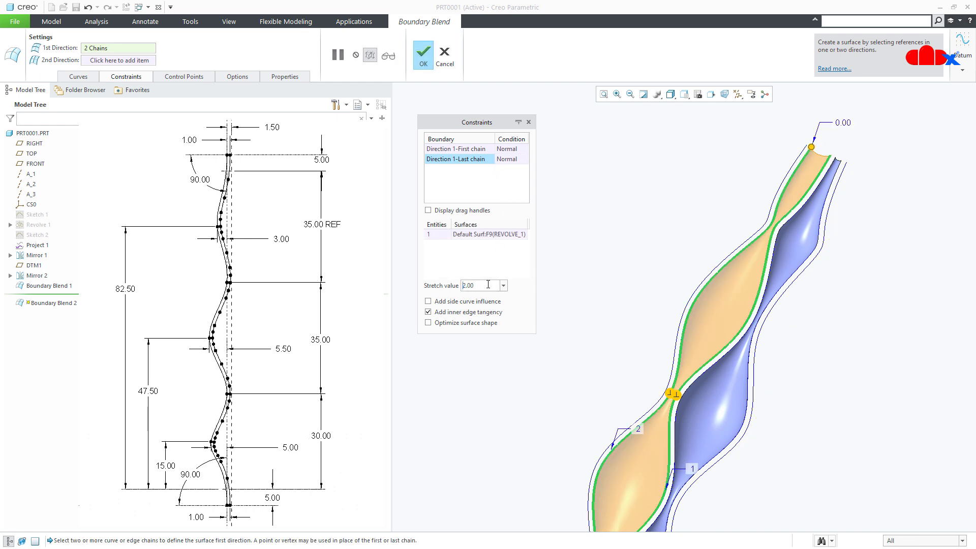
left_click(472, 149)
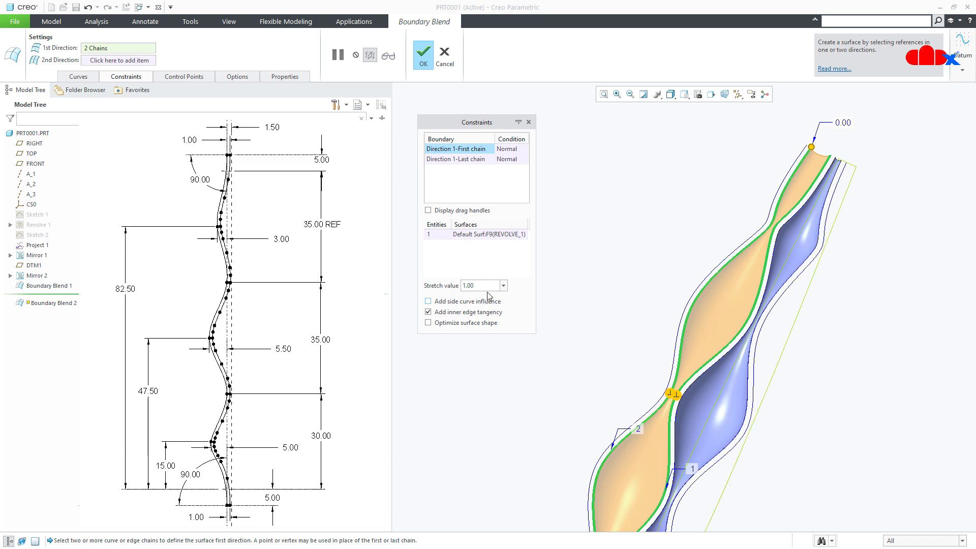
type("2")
key("Return")
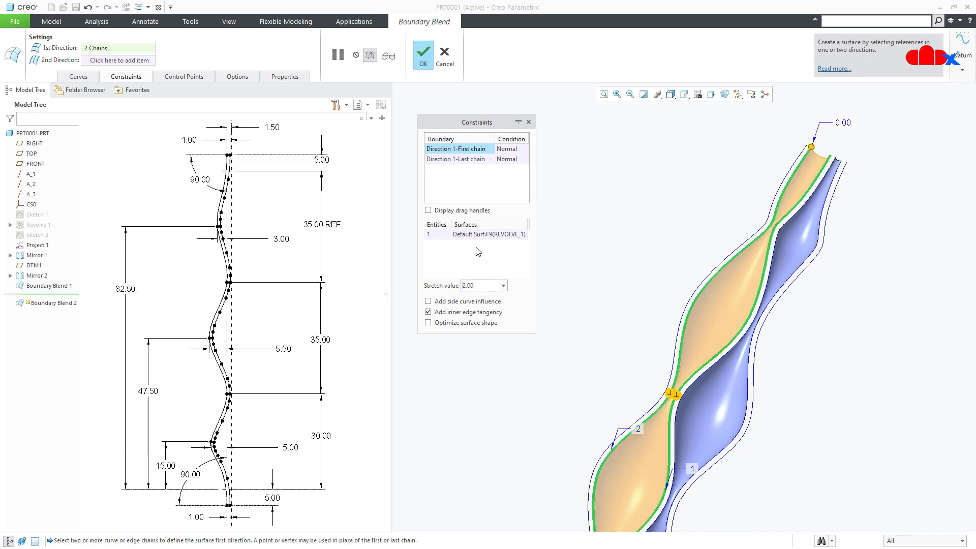
left_click(423, 56)
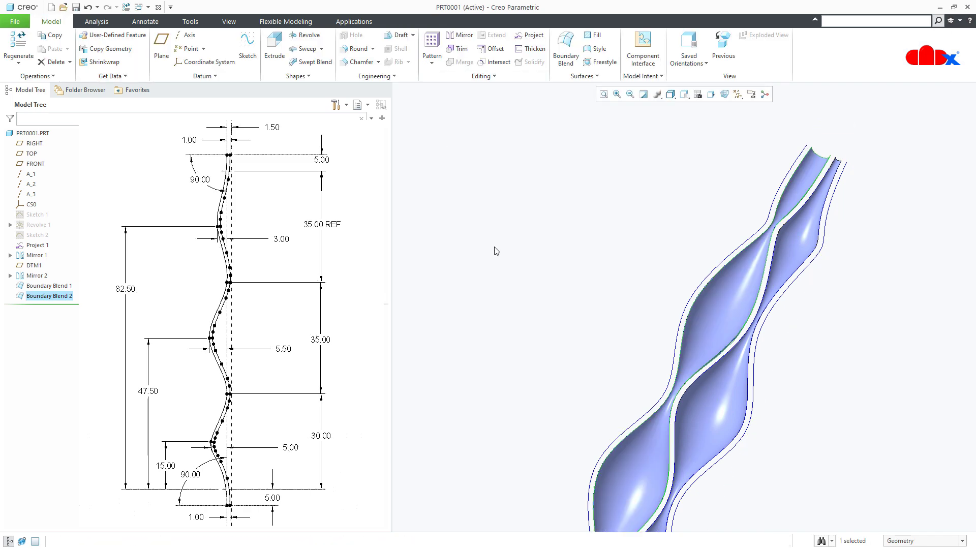
Show the hidden Sketch 1 and clear the selection.
middle_click_drag(496, 251, 560, 389)
scroll(562, 381, "down", 3)
scroll(619, 444, "up", 2)
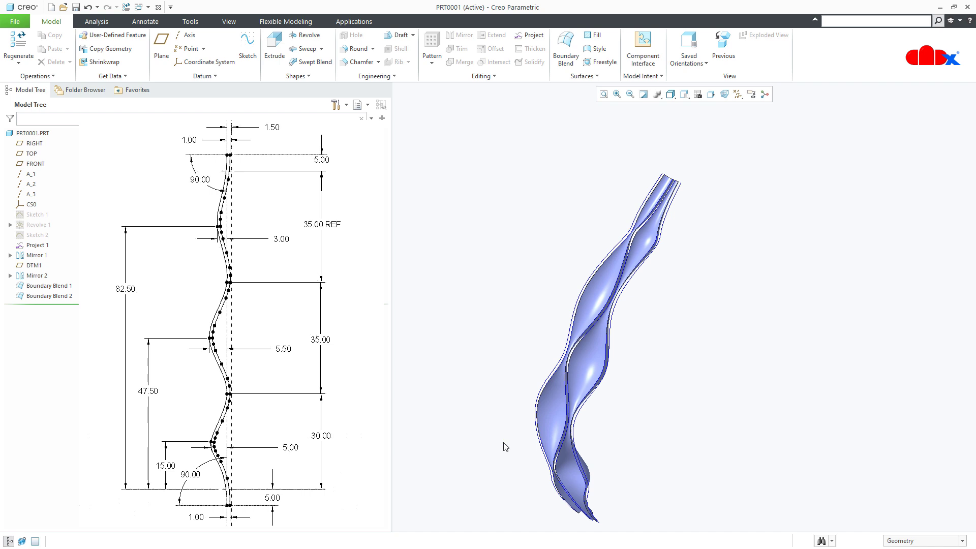
left_click(36, 214)
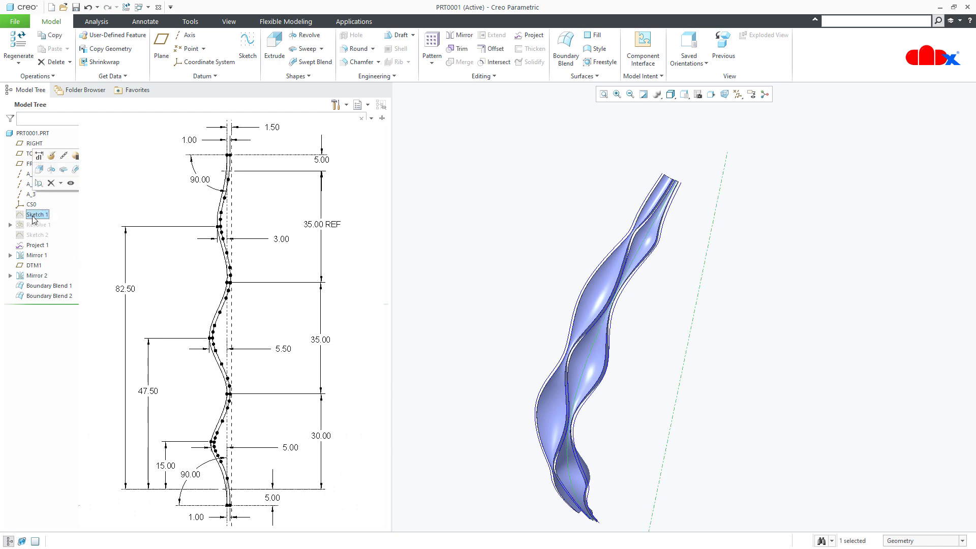
left_click(647, 421)
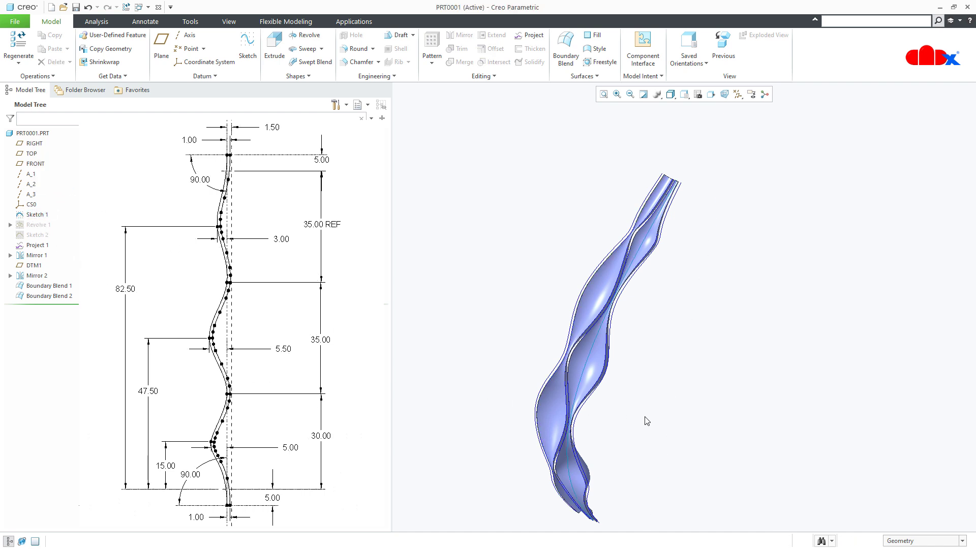
Start a solid revolve sketched on the FRONT plane and project the Sketch 1 profile curve into its section.
left_click(311, 36)
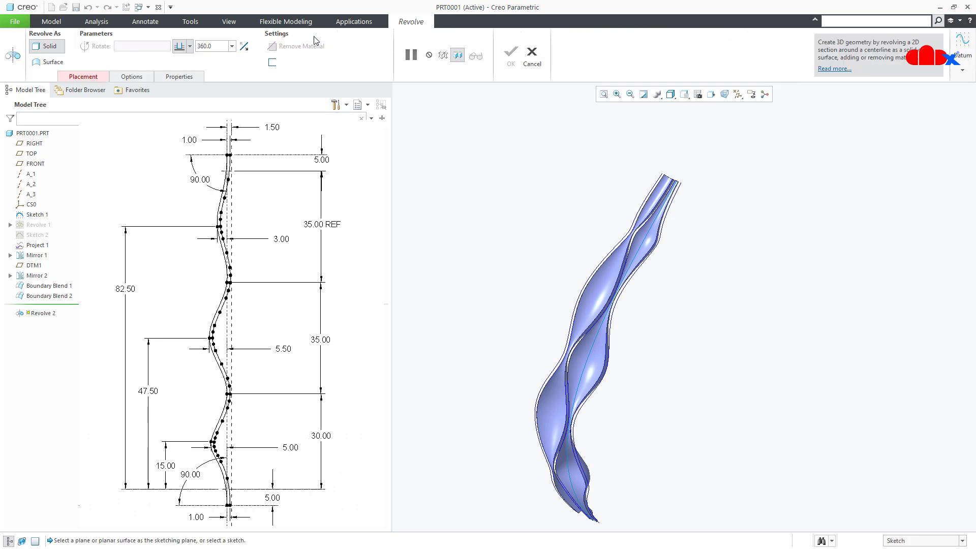
left_click(34, 165)
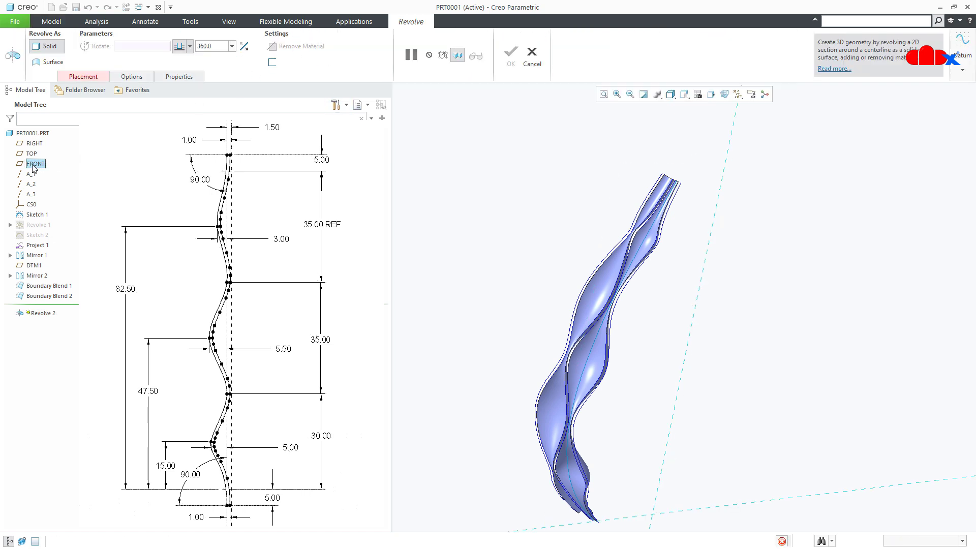
left_click(711, 95)
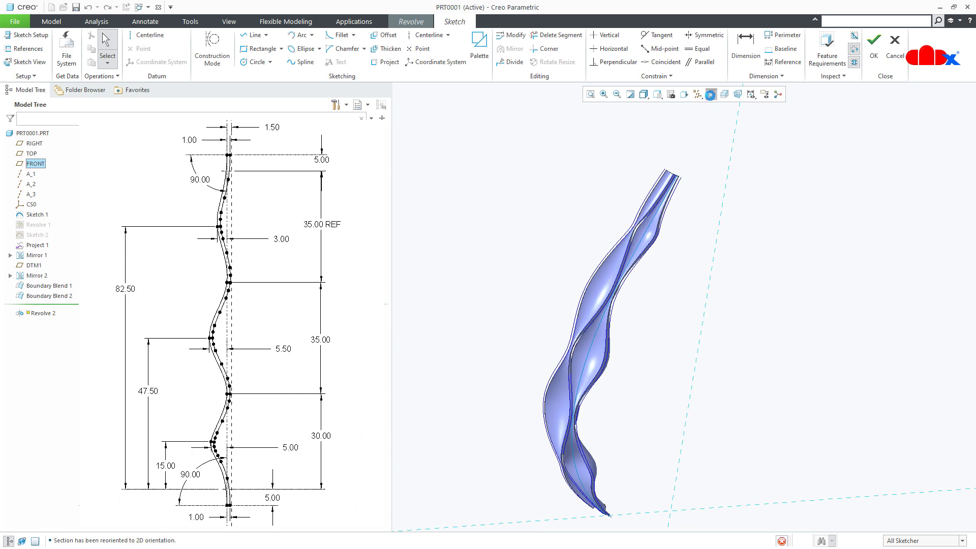
left_click(385, 61)
middle_click_drag(566, 334, 645, 417)
scroll(645, 417, "down", 5)
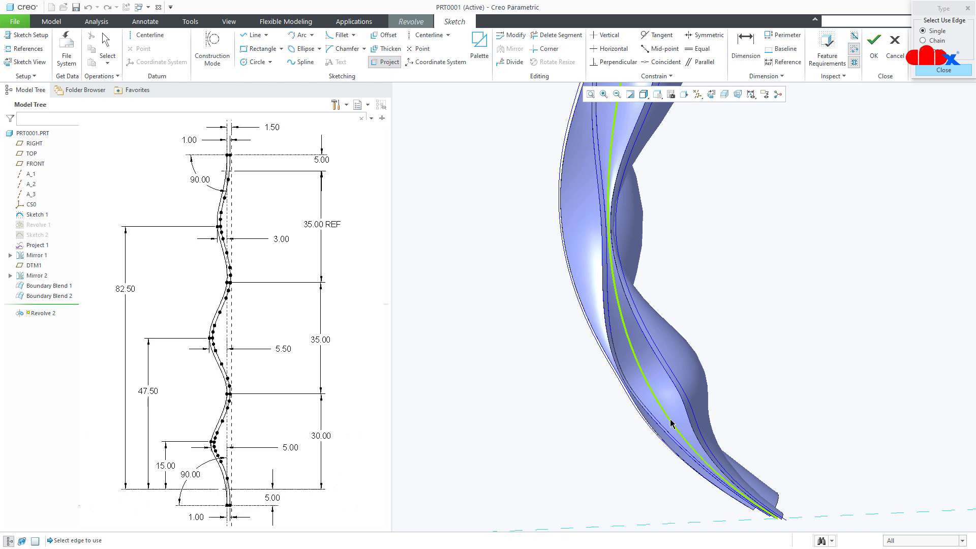
scroll(529, 418, "up", 5)
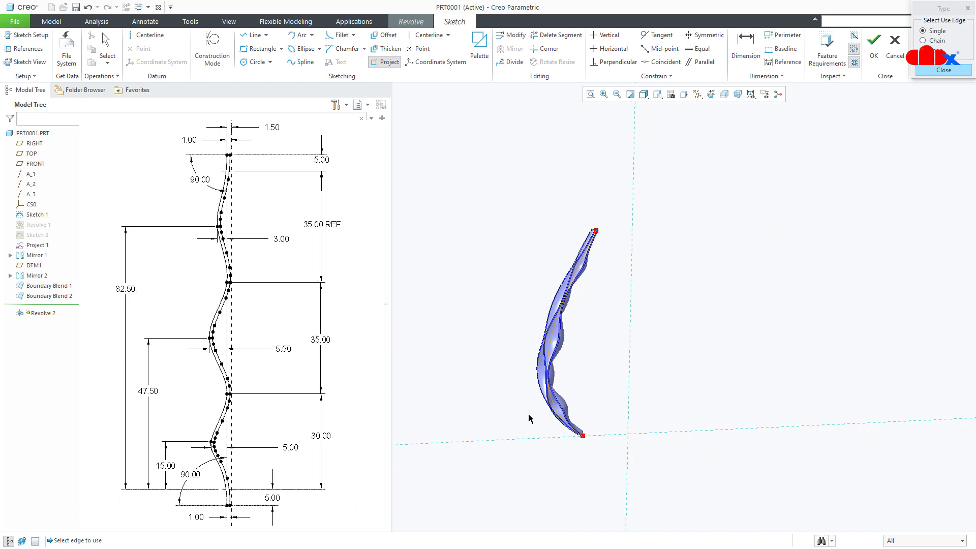
middle_click(661, 375)
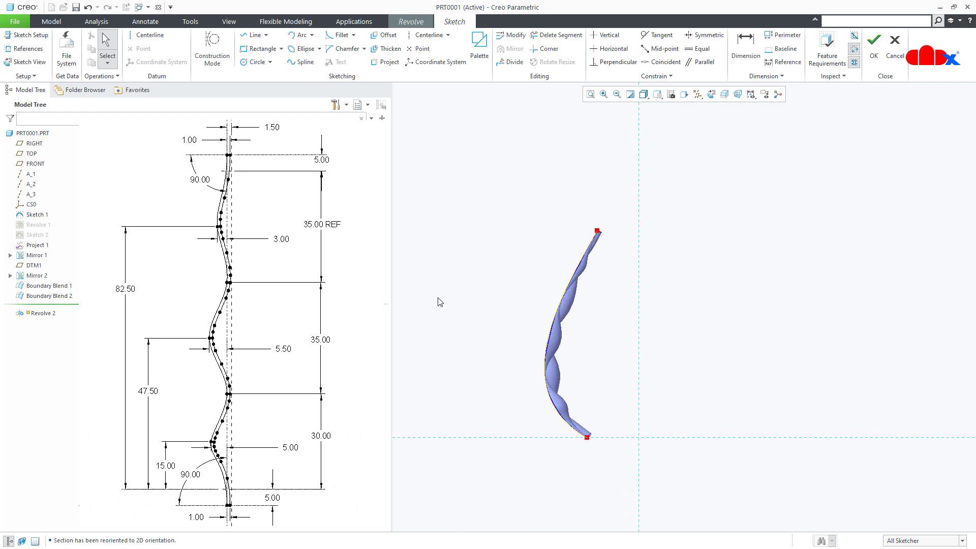
Add a centerline on the vertical reference and draw a horizontal line to it from the projected curve's upper end.
left_click(147, 35)
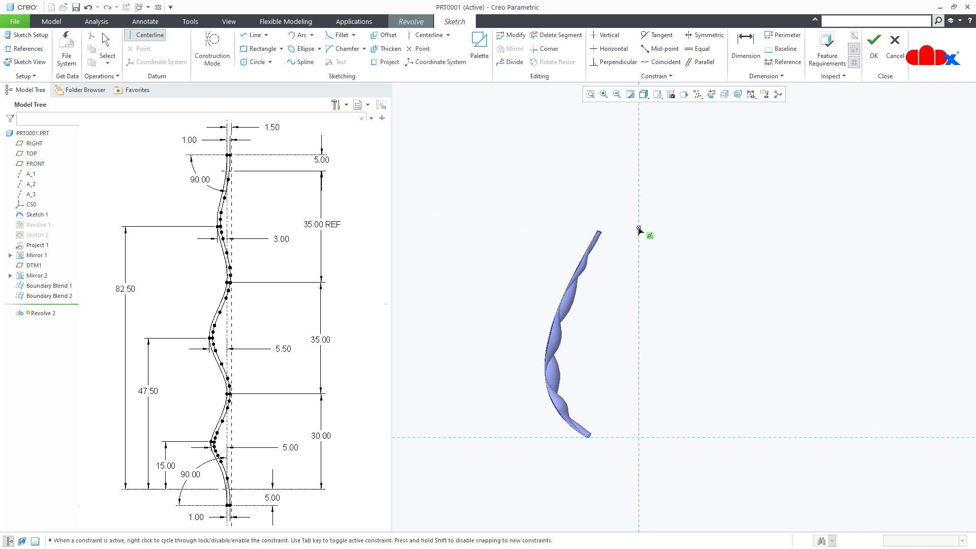
middle_click(640, 280)
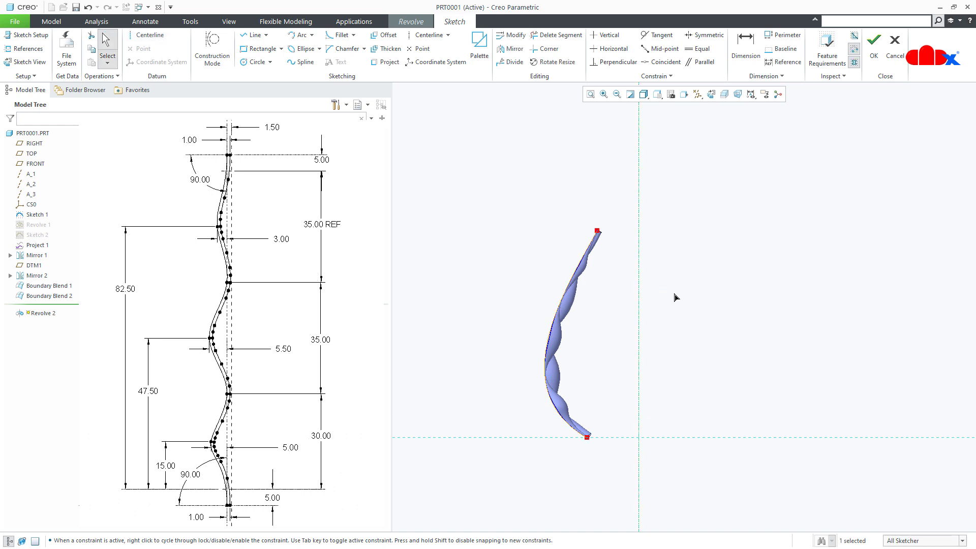
right_click(676, 298)
left_click(697, 313)
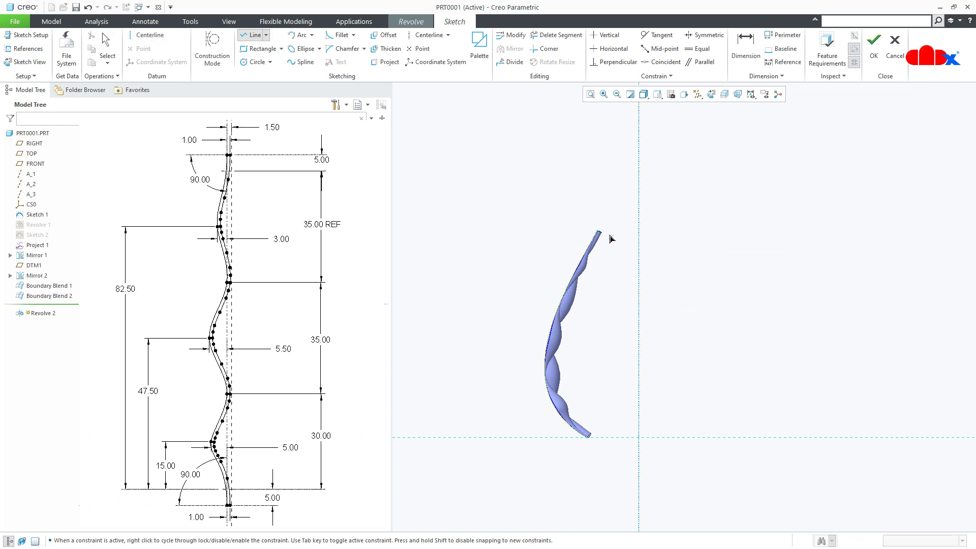
scroll(599, 234, "down", 6)
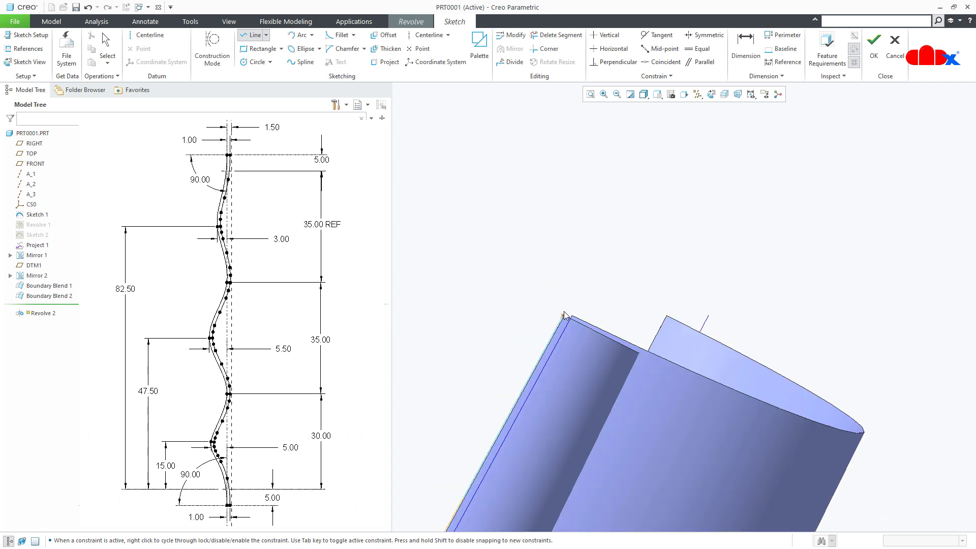
left_click(565, 313)
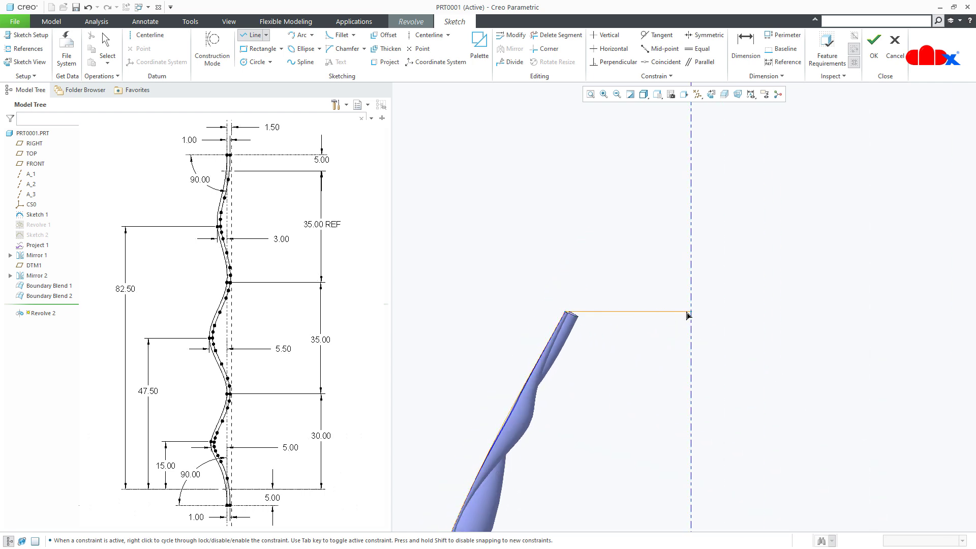
left_click(690, 312)
Continue the line down the centerline and back along the horizontal reference to the curve's lower end, closing the section.
scroll(688, 308, "up", 6)
scroll(688, 356, "down", 4)
left_click(690, 408)
scroll(637, 398, "down", 8)
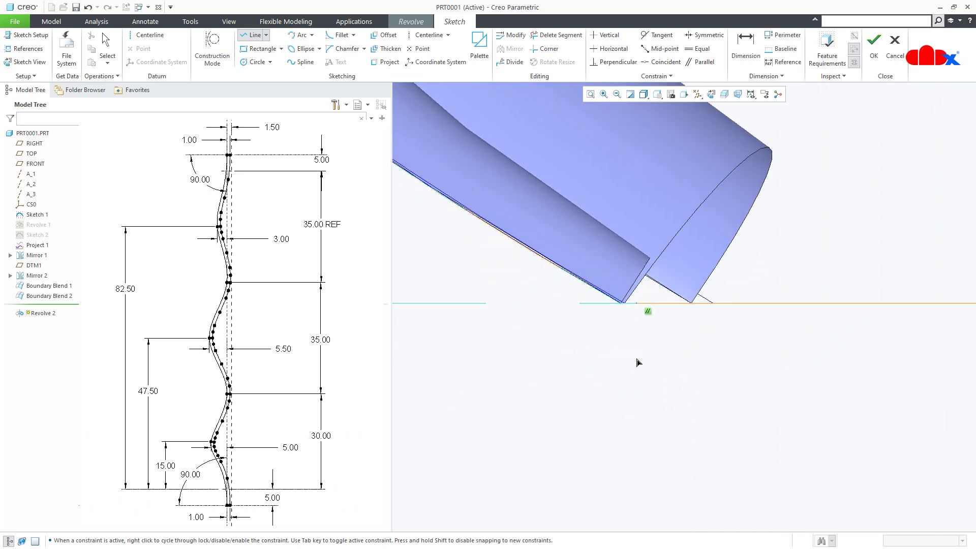
scroll(647, 345, "down", 2)
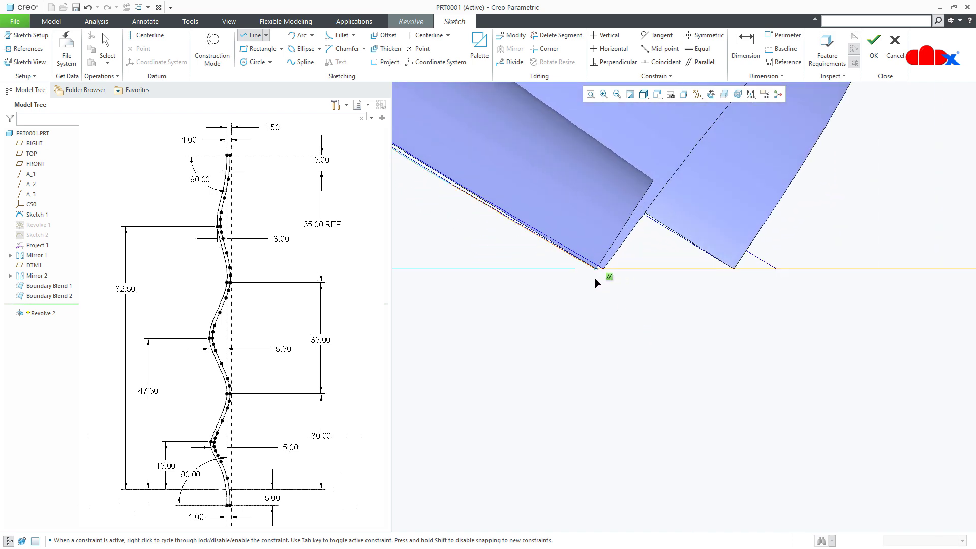
left_click(600, 311)
middle_click(600, 311)
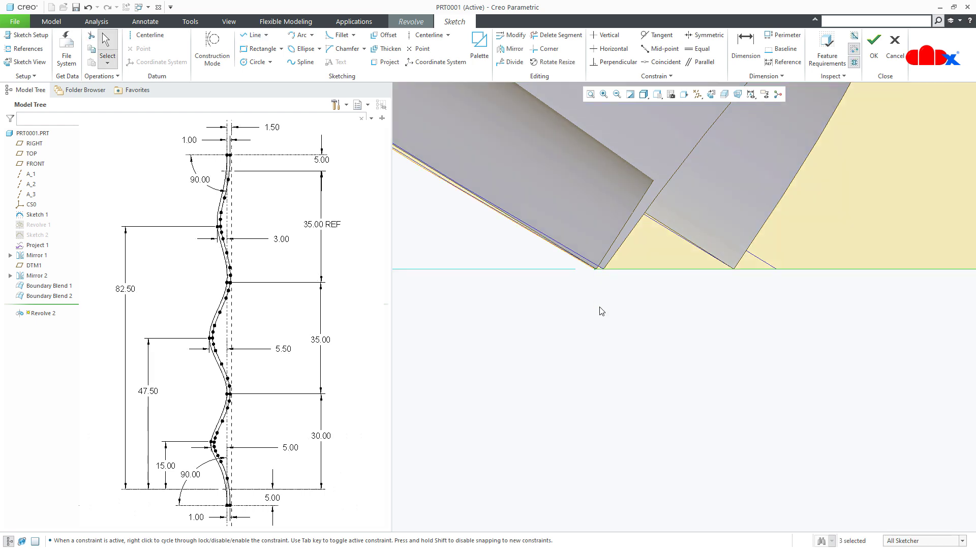
Finish the section and complete the 360° solid revolve about the centerline.
scroll(600, 311, "up", 6)
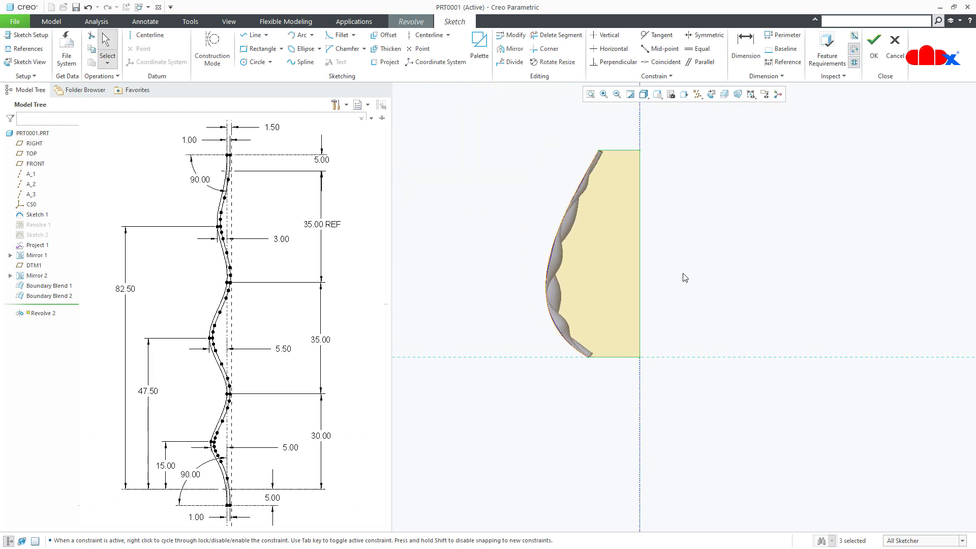
right_click(684, 277)
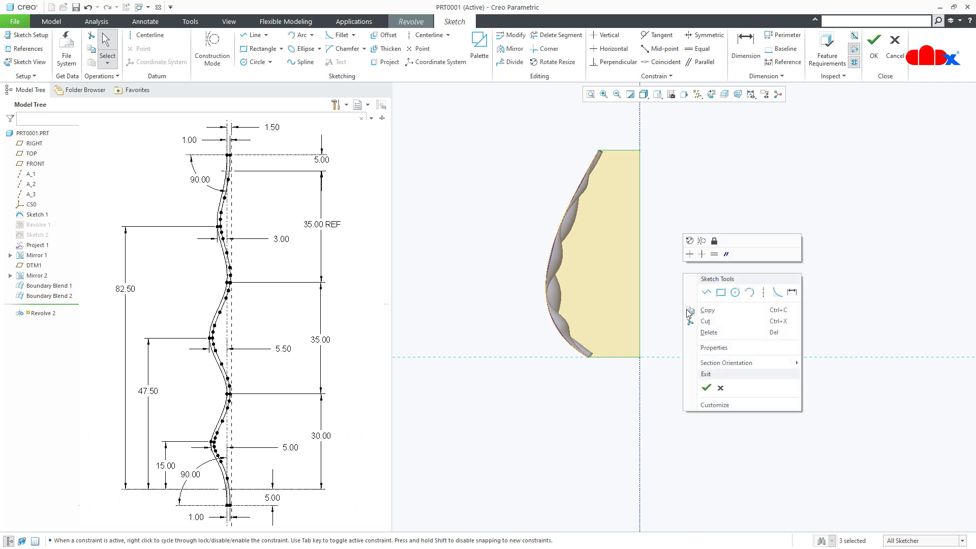
left_click(705, 391)
key("ctrl+d")
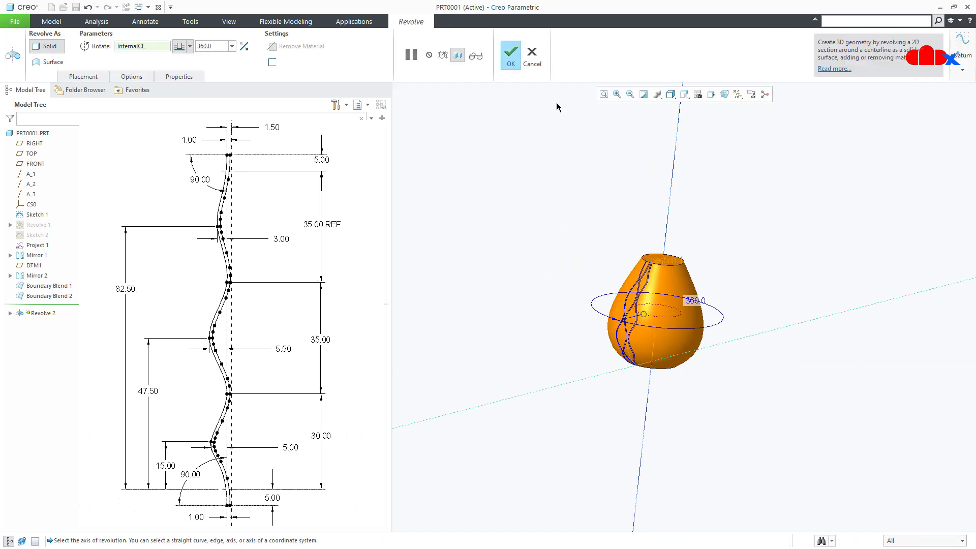
left_click(510, 64)
left_click(567, 205)
Start an Expand-type offset on the flat top face of the revolved body.
scroll(661, 300, "down", 3)
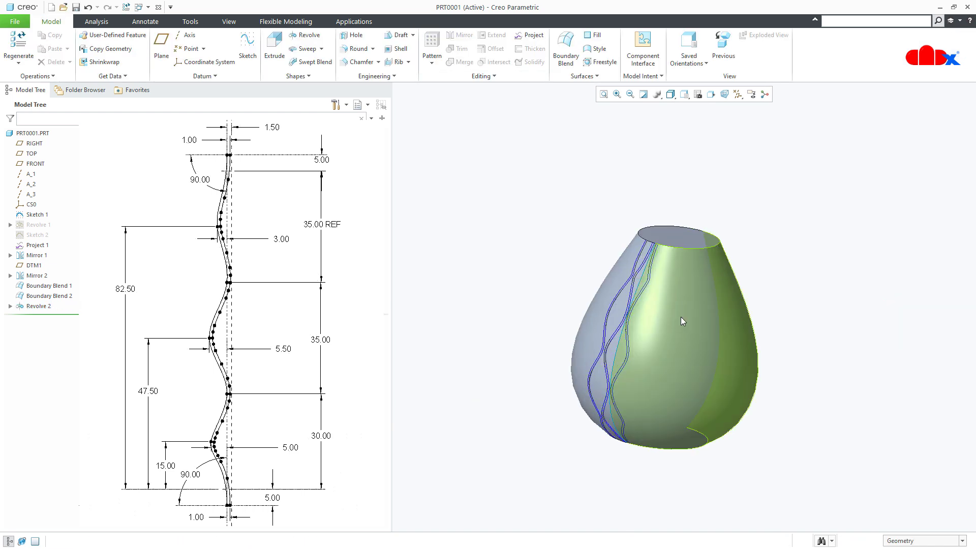
middle_click_drag(722, 365, 695, 376)
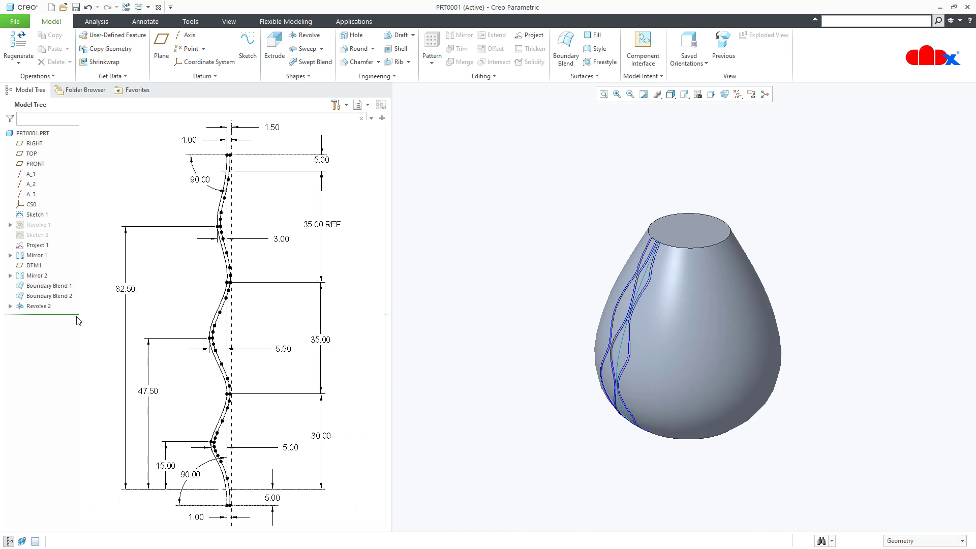
left_click(55, 286)
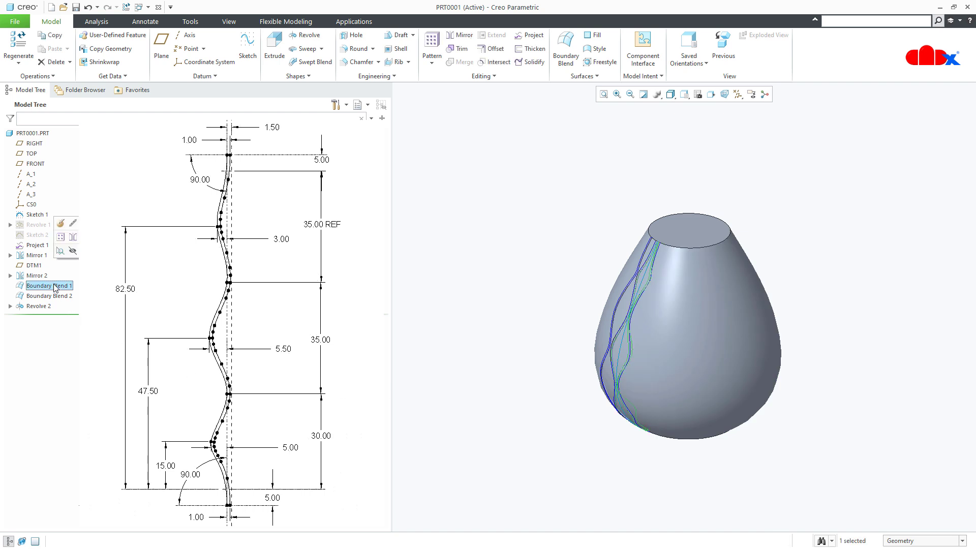
left_click(187, 308)
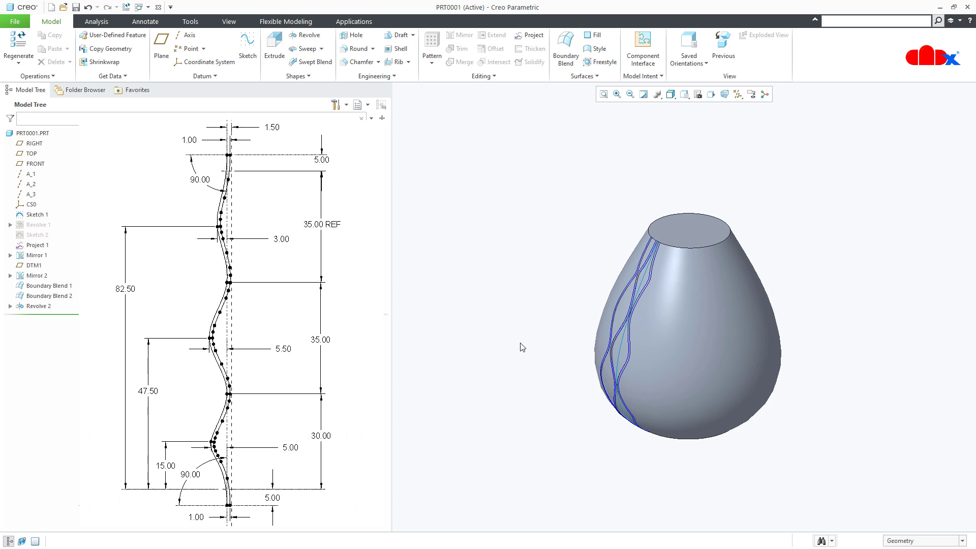
left_click(691, 233)
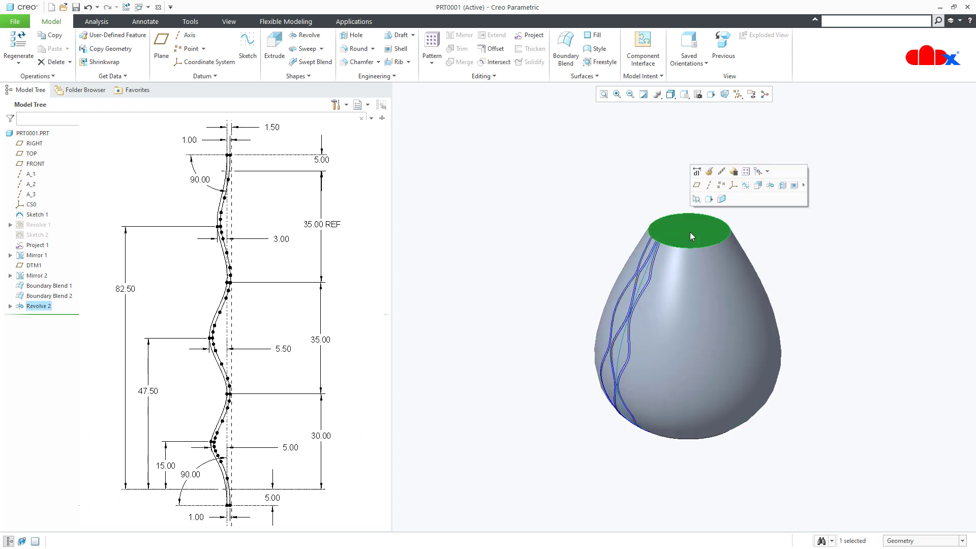
left_click(494, 49)
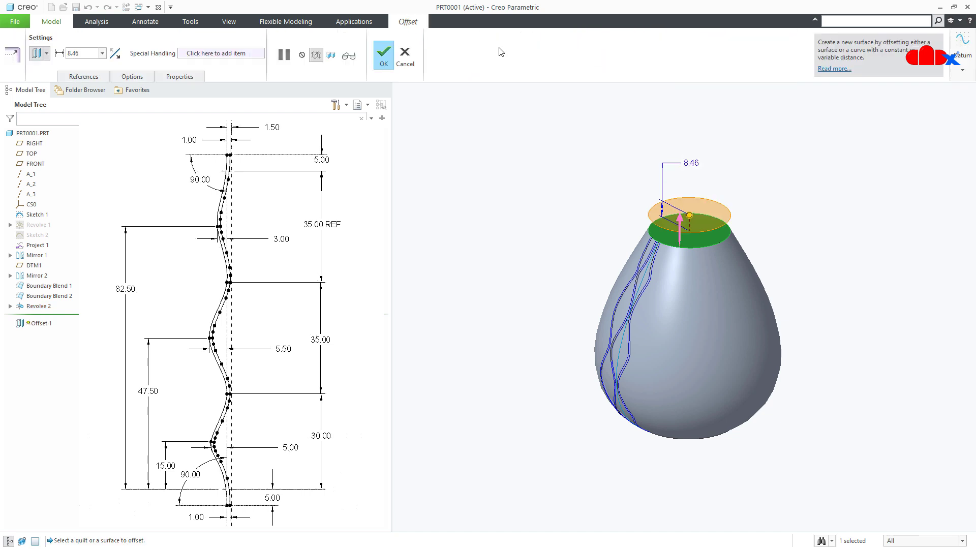
left_click(48, 55)
left_click(37, 98)
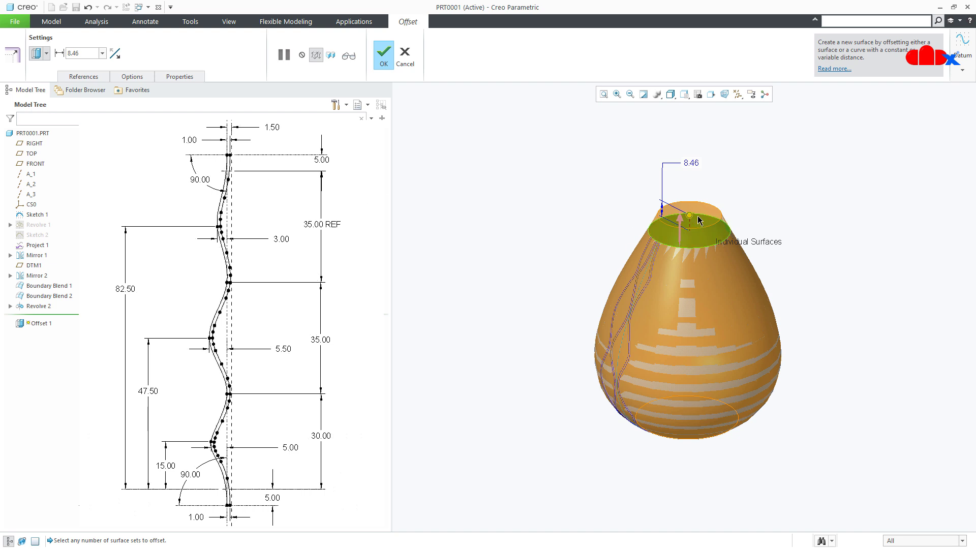
Flip the top face offset to point into the body and set its distance to 5.
left_click(680, 222)
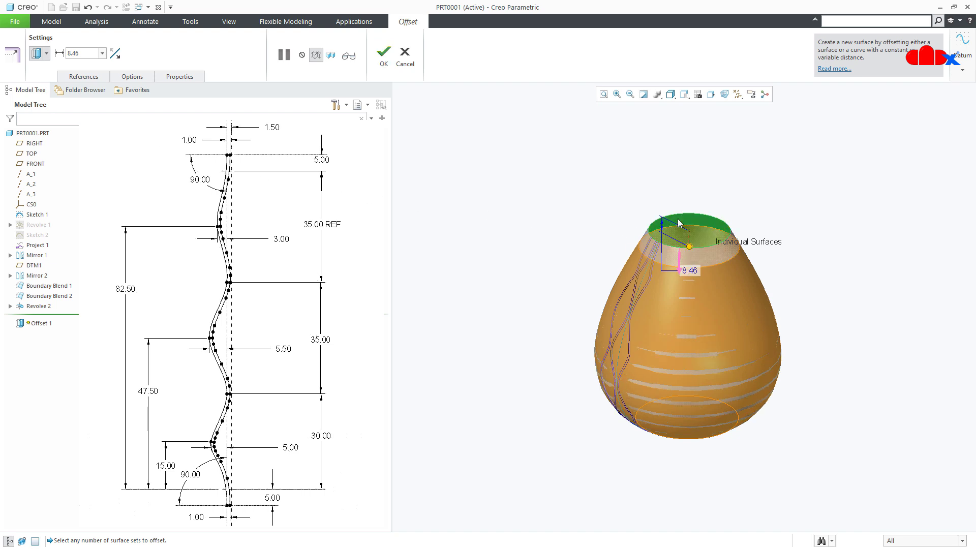
double_click(691, 270)
type("5")
key("Return")
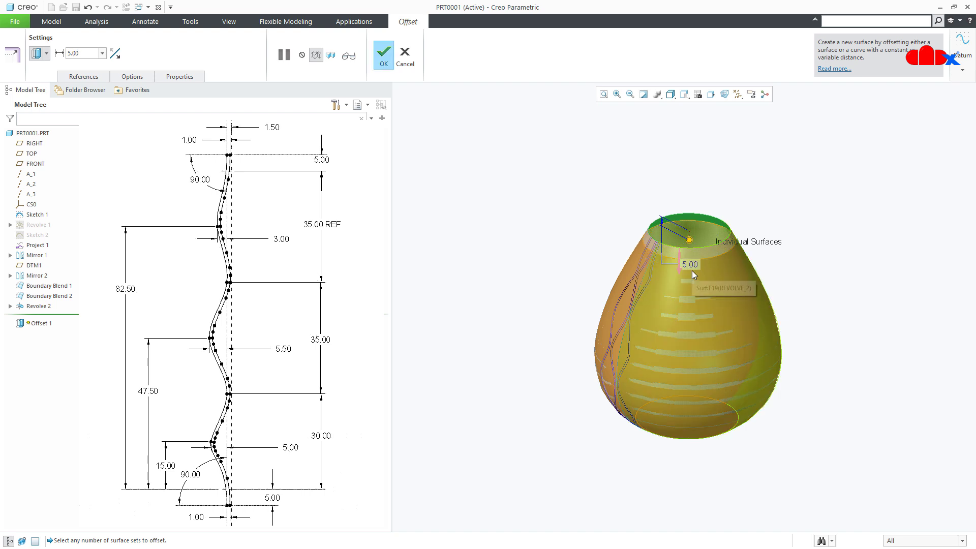
Add the body's flat bottom face to the same offset and complete the feature.
middle_click_drag(695, 321, 688, 274)
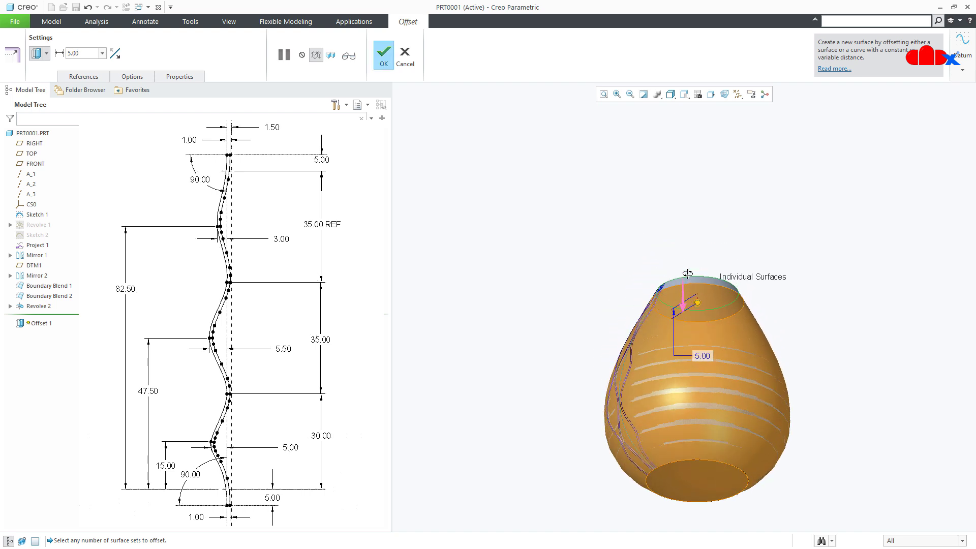
left_click(712, 486)
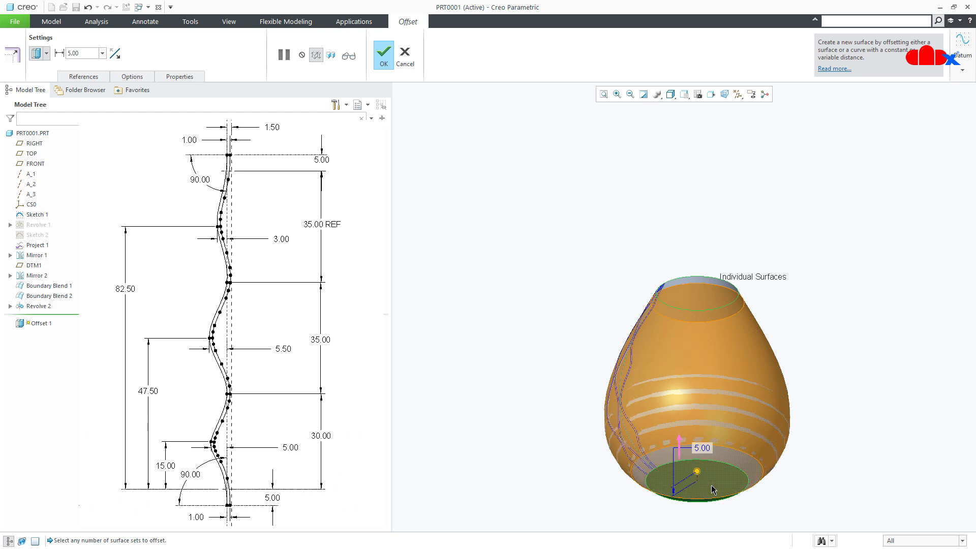
middle_click_drag(713, 488, 718, 462)
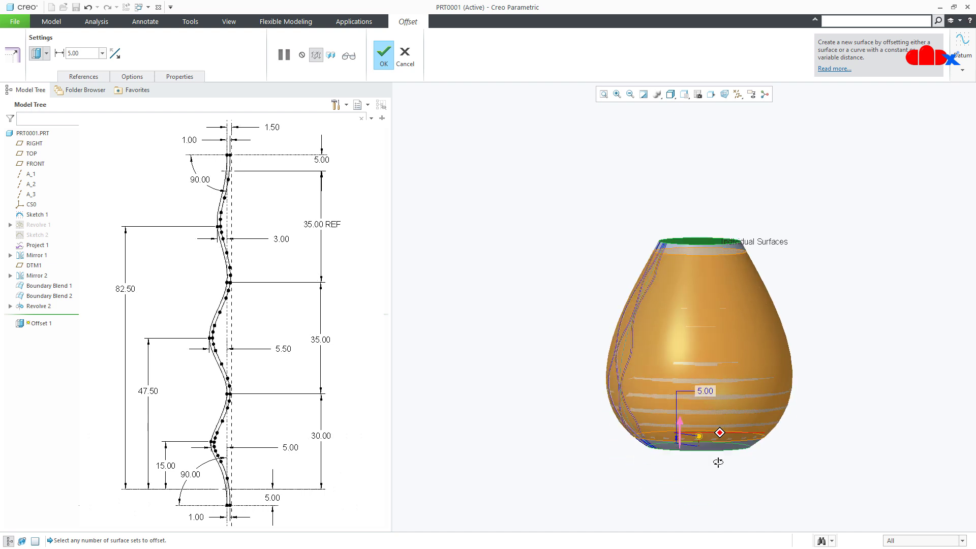
left_click(384, 56)
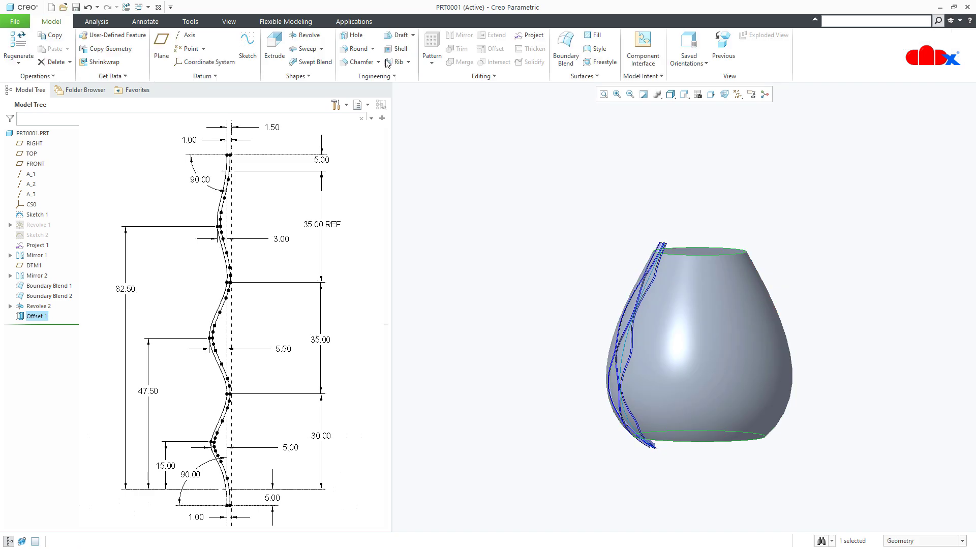
left_click(595, 235)
Solidify with Boundary Blend 1 as a material removal, flipping the direction so only the groove outside the surface is cut from the body.
middle_click_drag(629, 250, 661, 252)
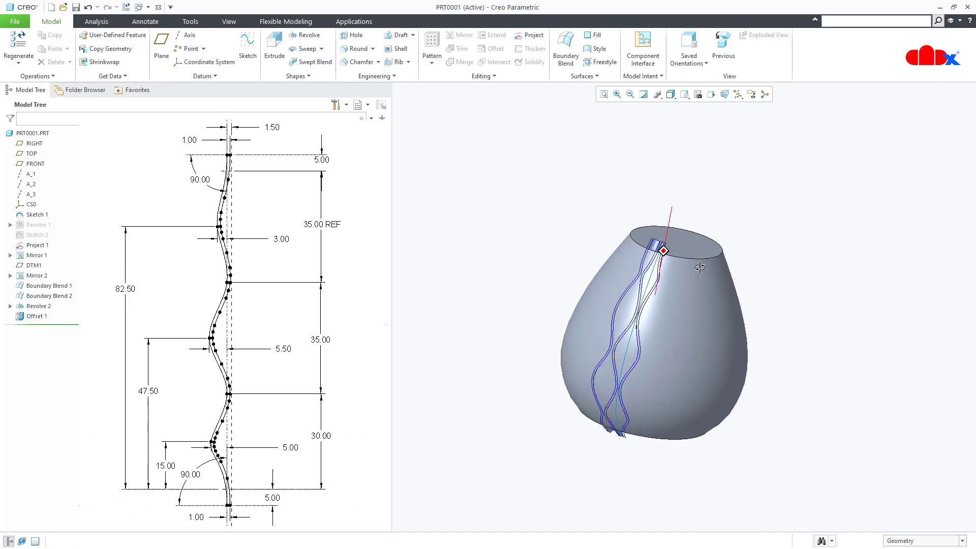
scroll(660, 254, "down", 3)
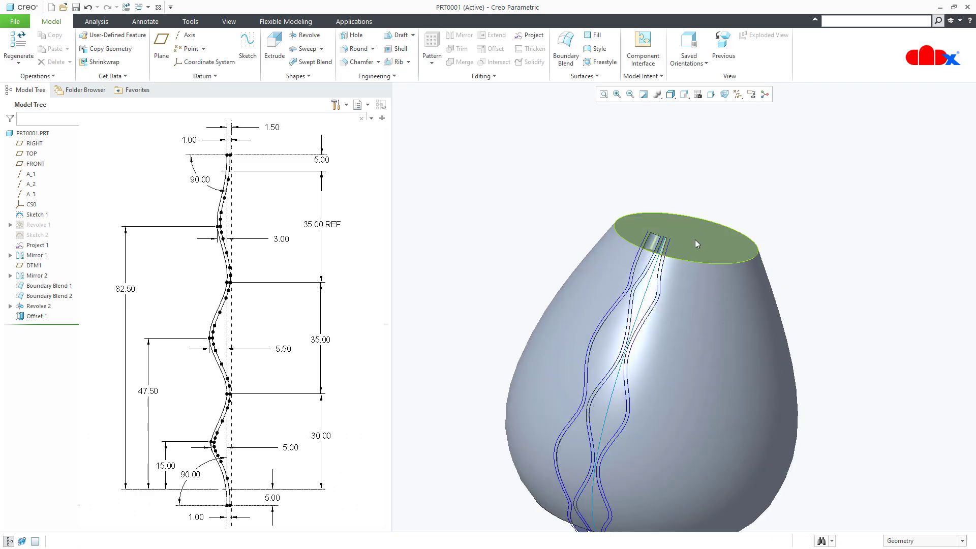
scroll(695, 240, "down", 5)
middle_click_drag(670, 271, 622, 257)
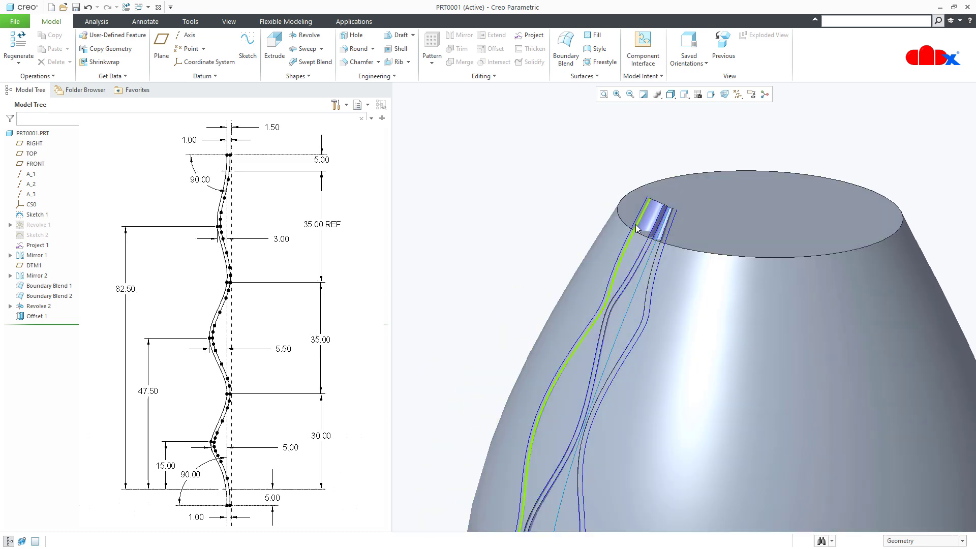
scroll(672, 199, "up", 3)
middle_click_drag(692, 265, 681, 440)
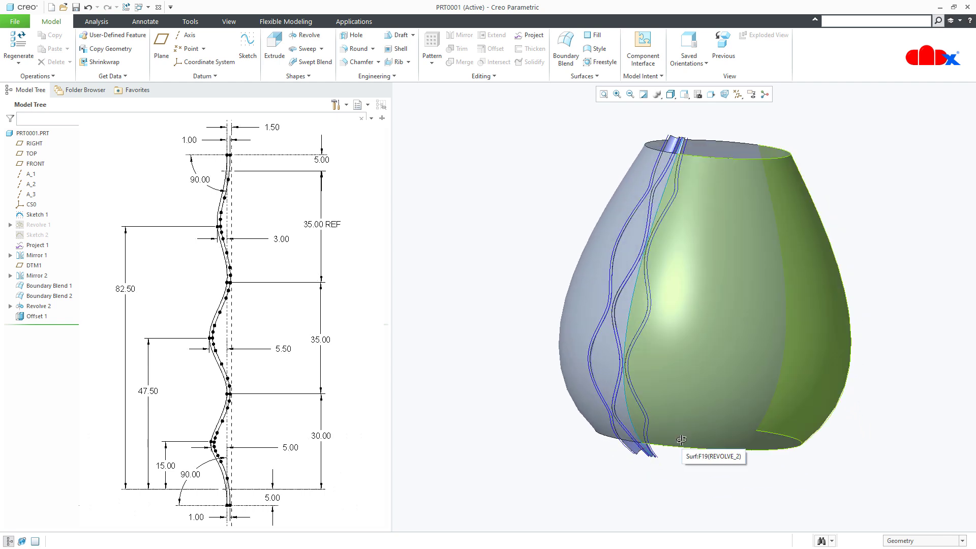
left_click(38, 286)
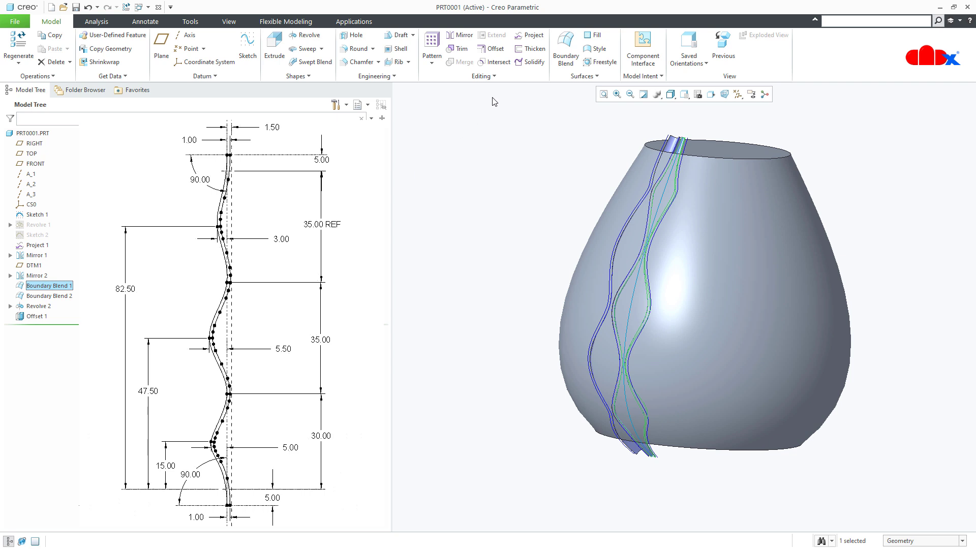
left_click(534, 61)
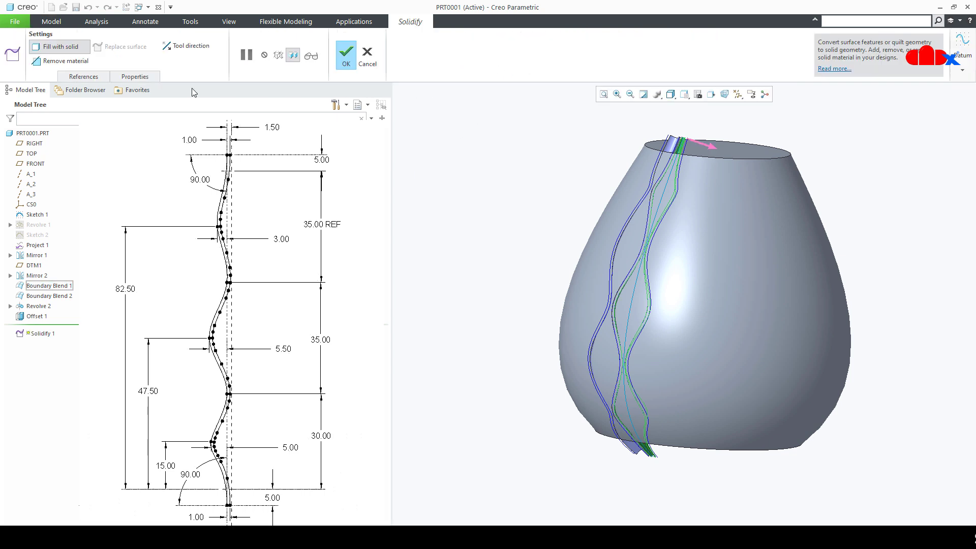
left_click(64, 61)
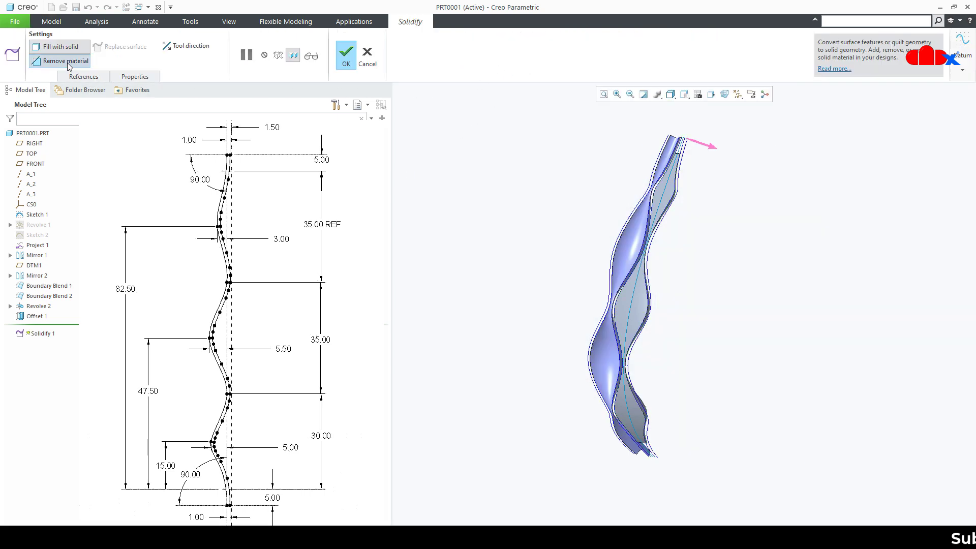
left_click(710, 151)
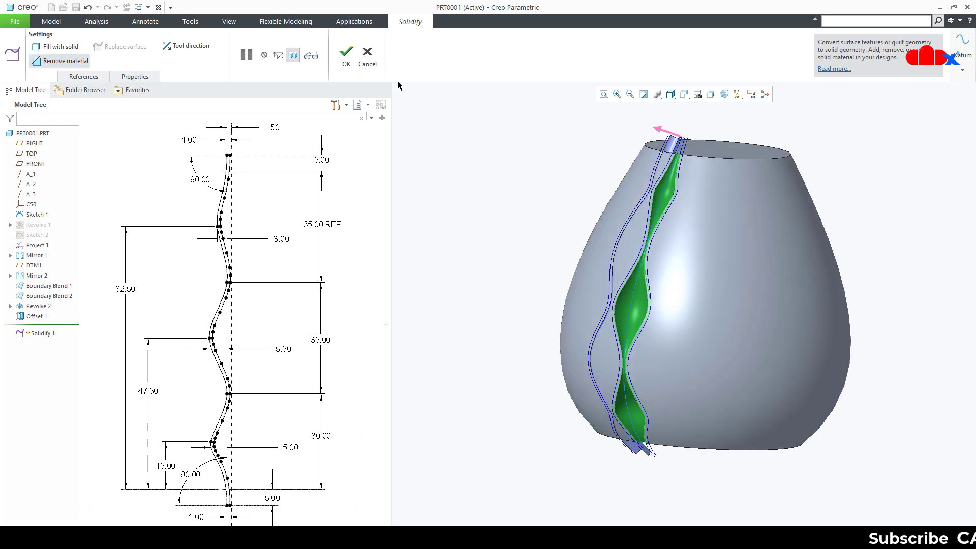
left_click(346, 55)
left_click(452, 226)
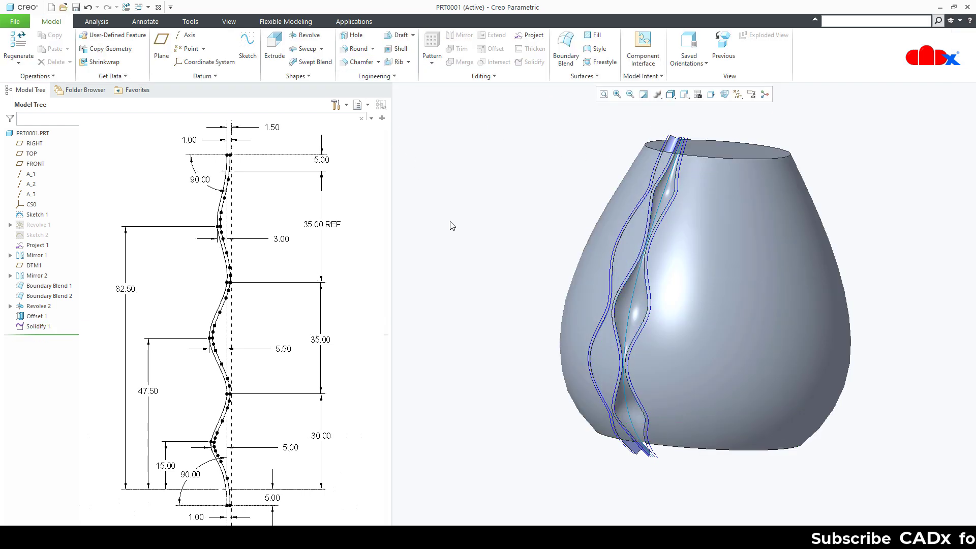
Cut the second groove by solidifying Boundary Blend 2 with material removal and the direction flipped to keep the main body.
left_click(41, 296)
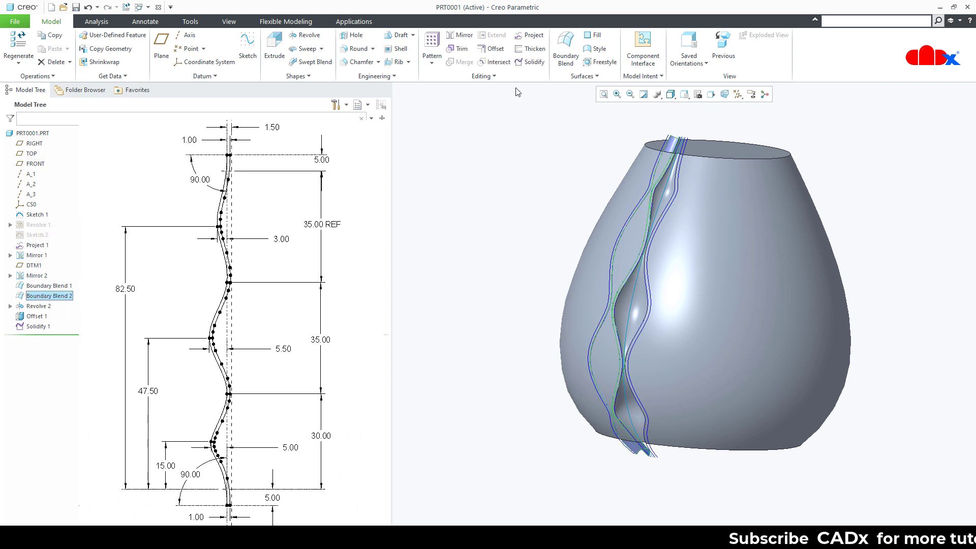
left_click(531, 61)
left_click(64, 61)
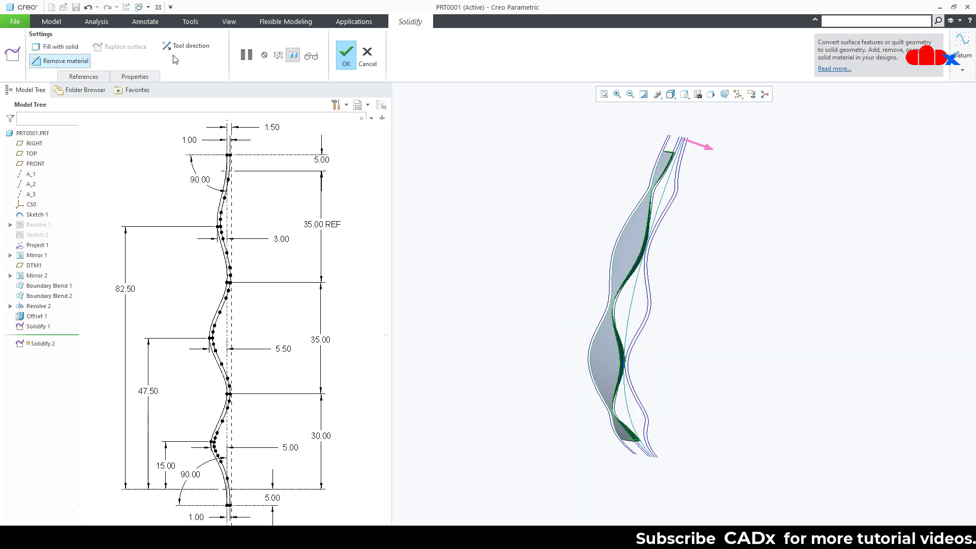
left_click(182, 50)
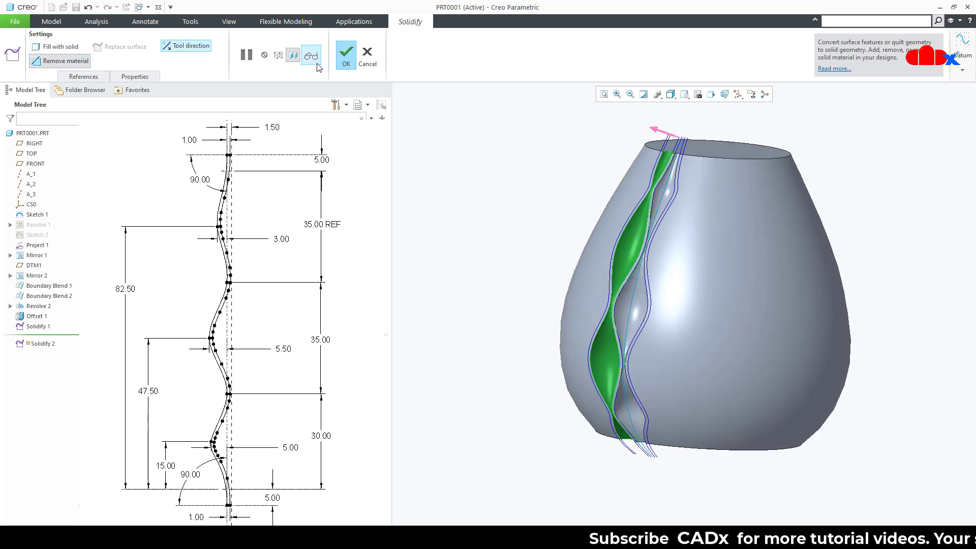
left_click(346, 56)
left_click(485, 315)
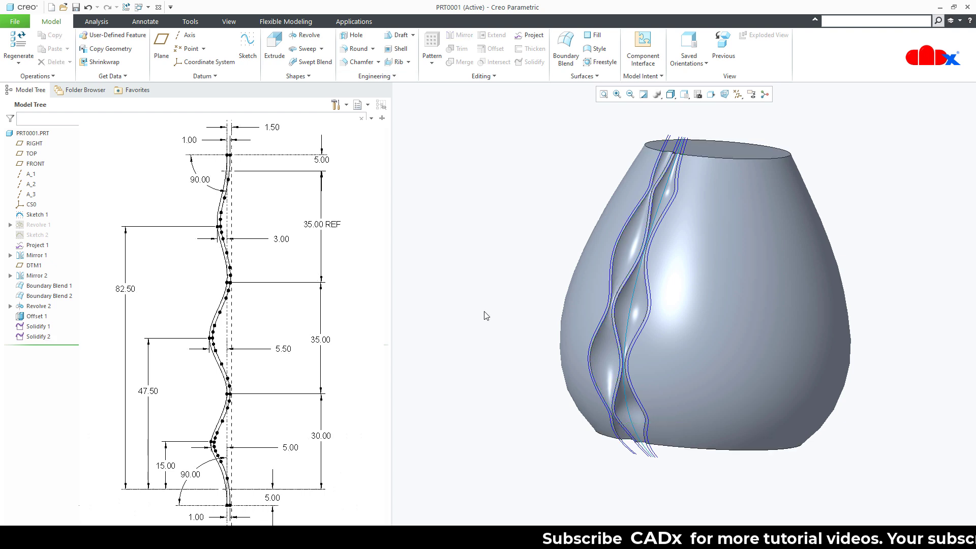
Hide all construction features from Sketch 1 through Boundary Blend 2.
middle_click_drag(494, 346, 510, 365)
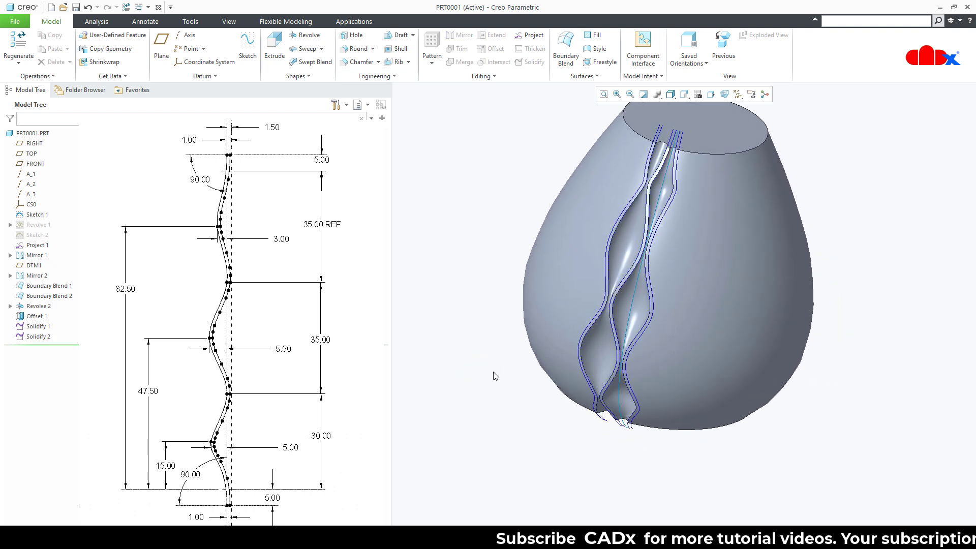
left_click(25, 297)
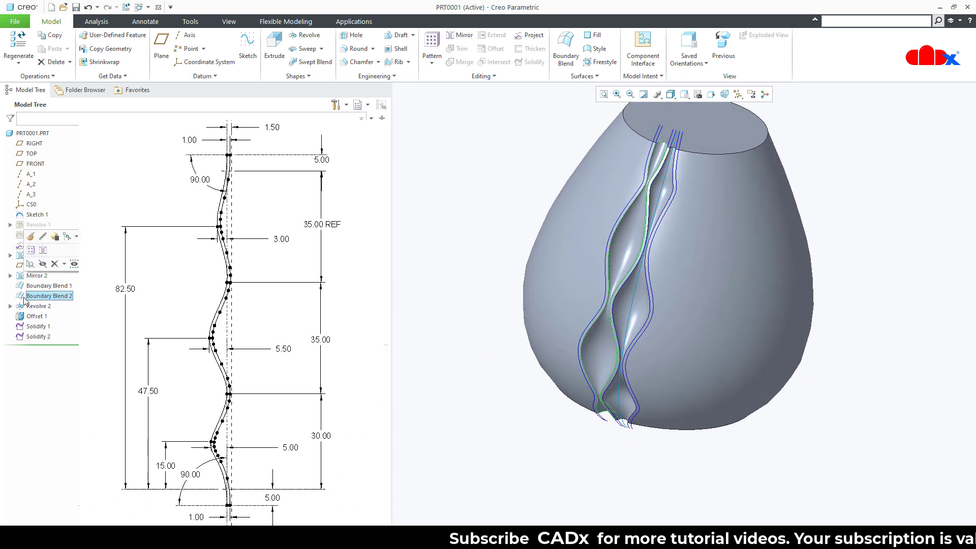
left_click(34, 215, "shift")
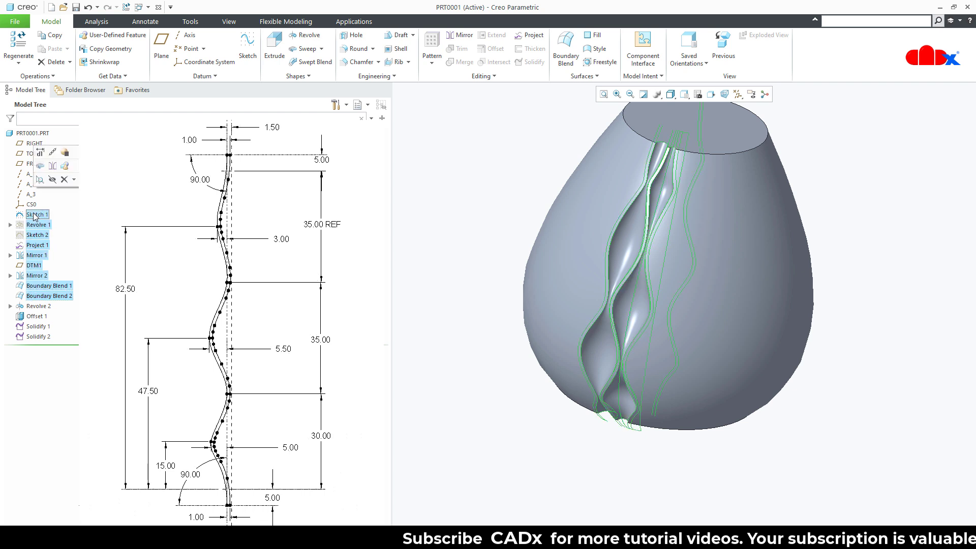
left_click(58, 192)
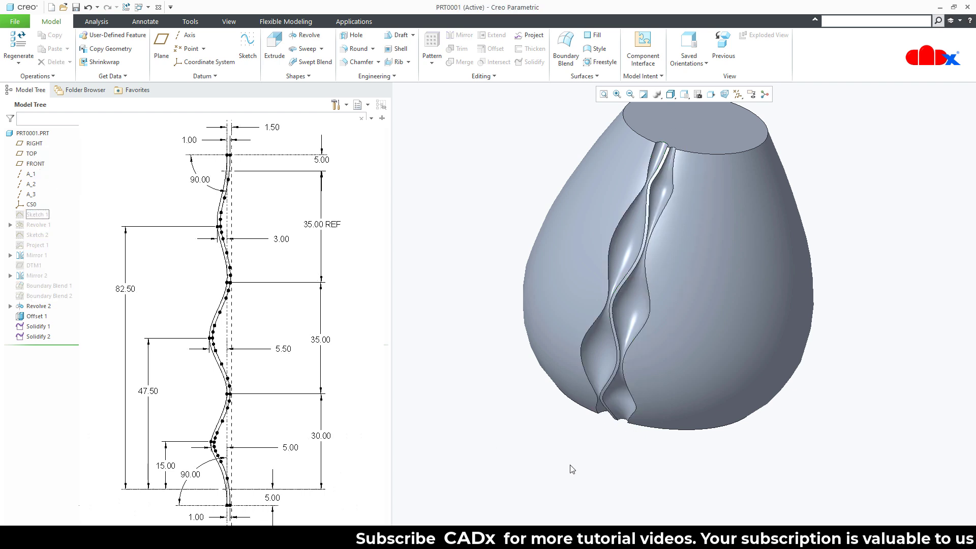